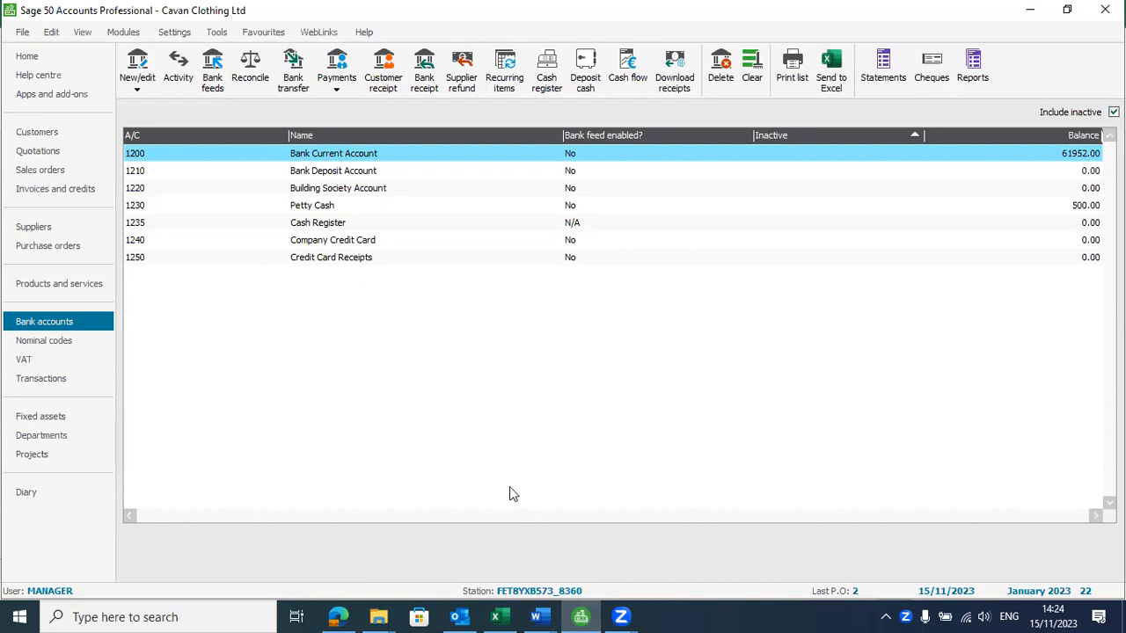
Switch to the Word class notes on bank reconciliation and review the bank statement in the Excel workbook Sage Exercises_N6
click(536, 616)
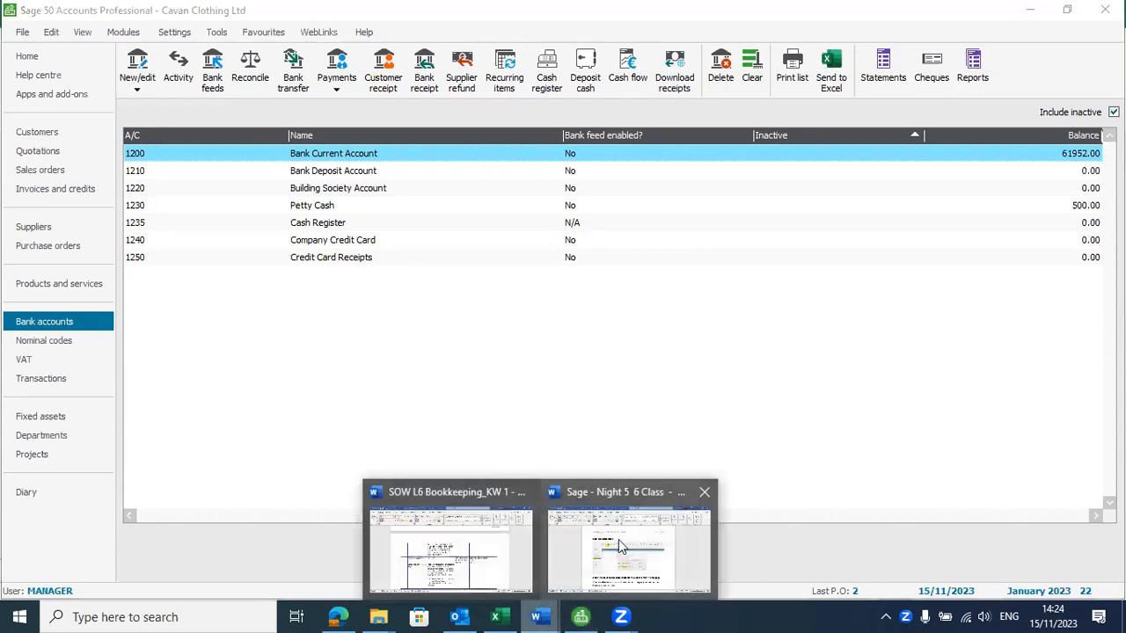
click(620, 547)
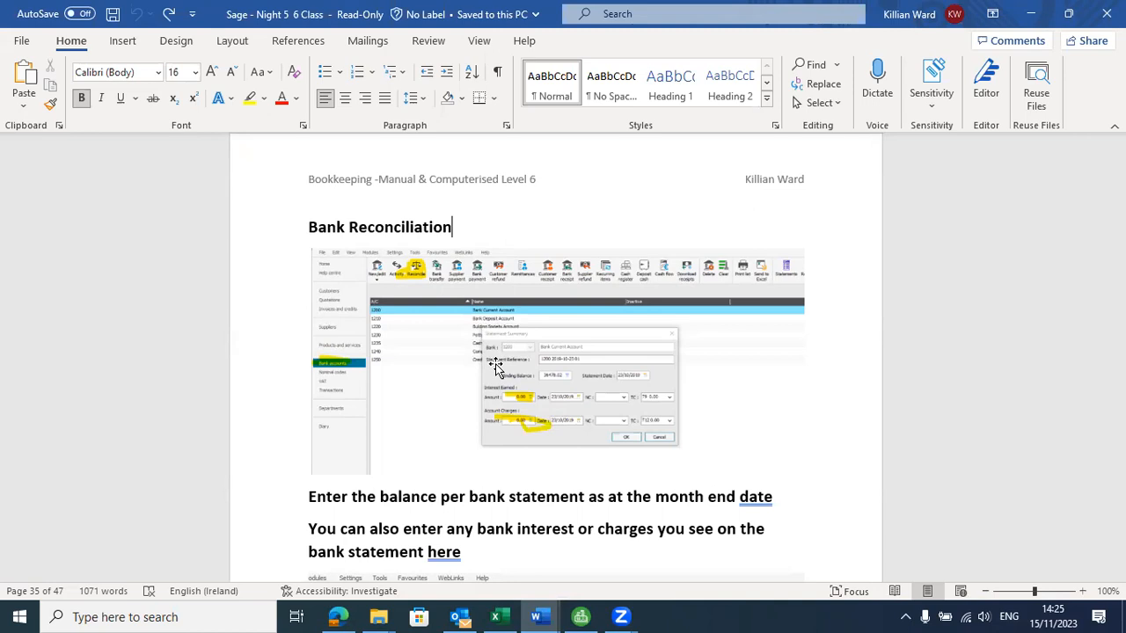
key(alt+Tab)
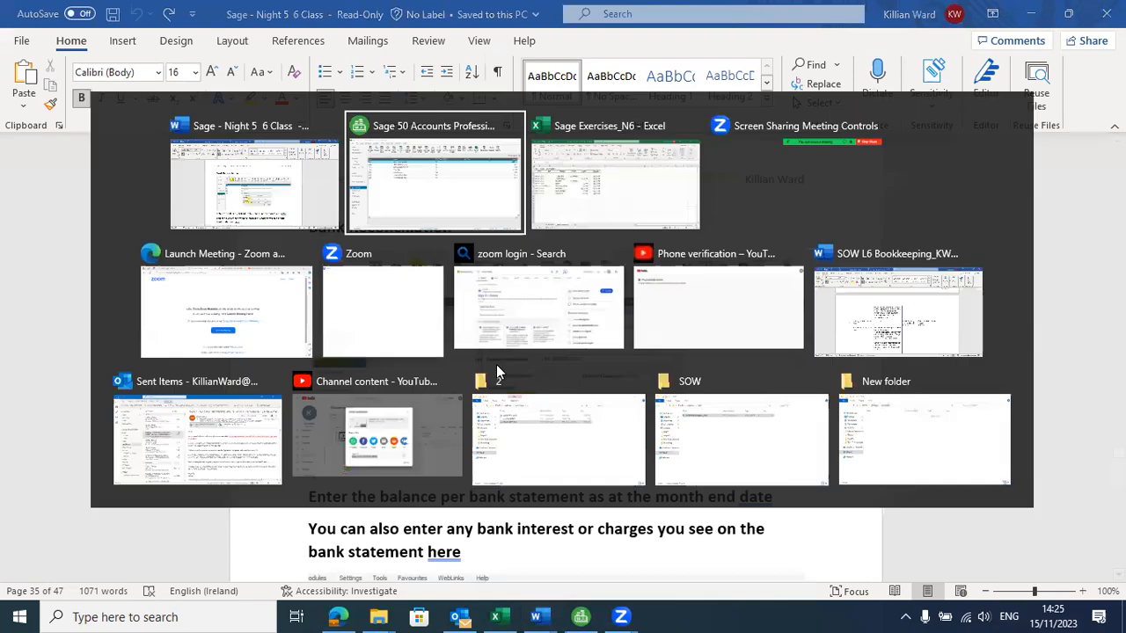
key(alt+Tab)
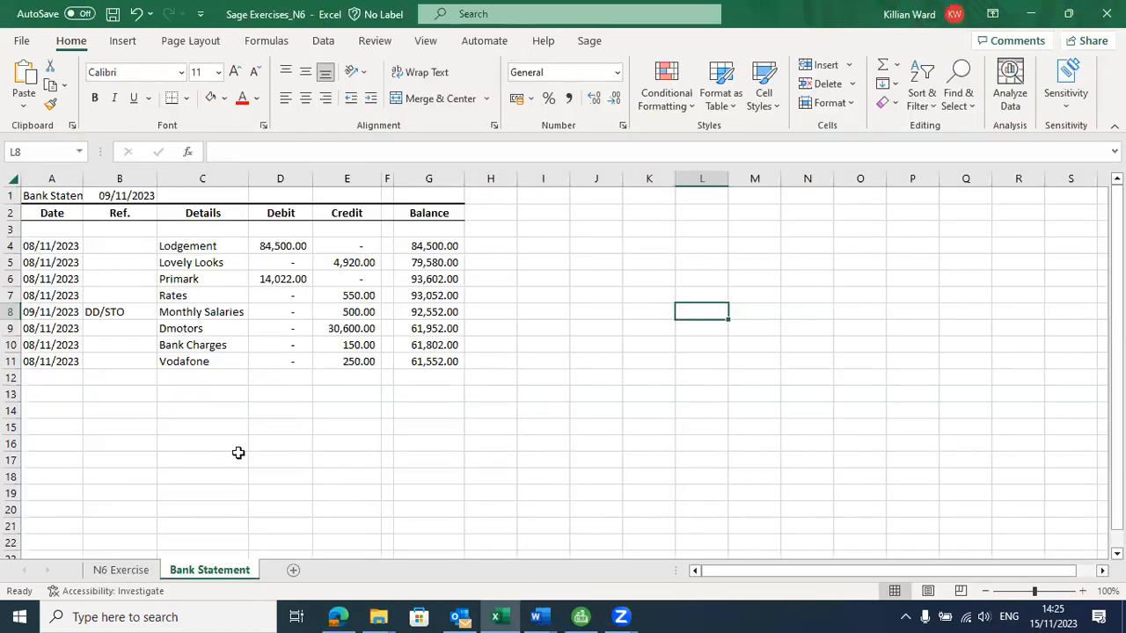
drag(41, 191, 428, 360)
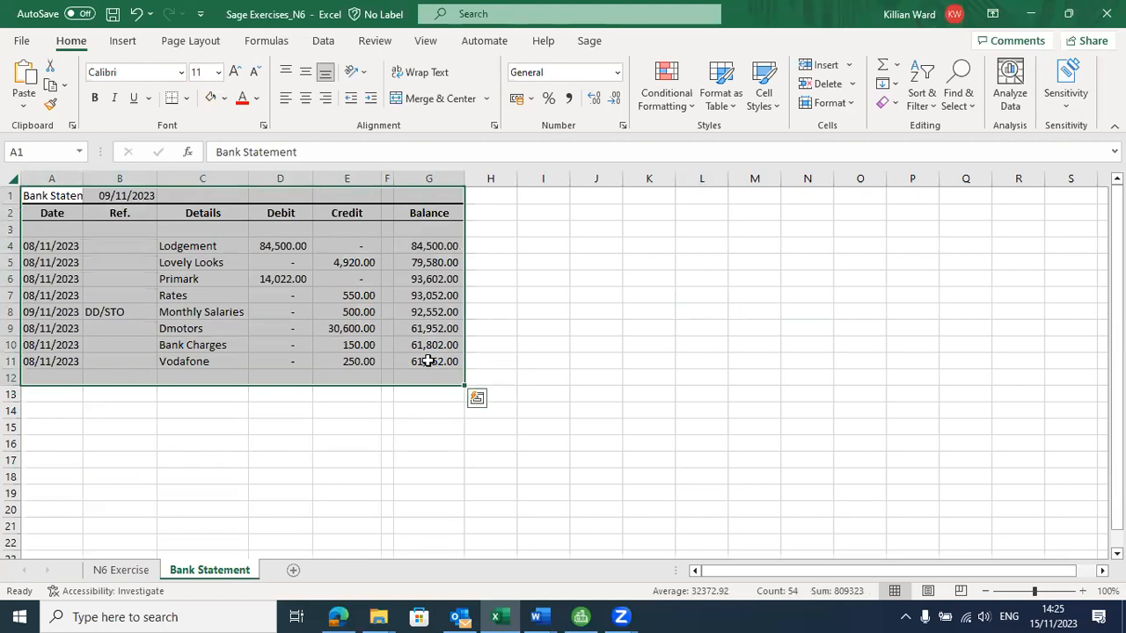
key(alt+Tab)
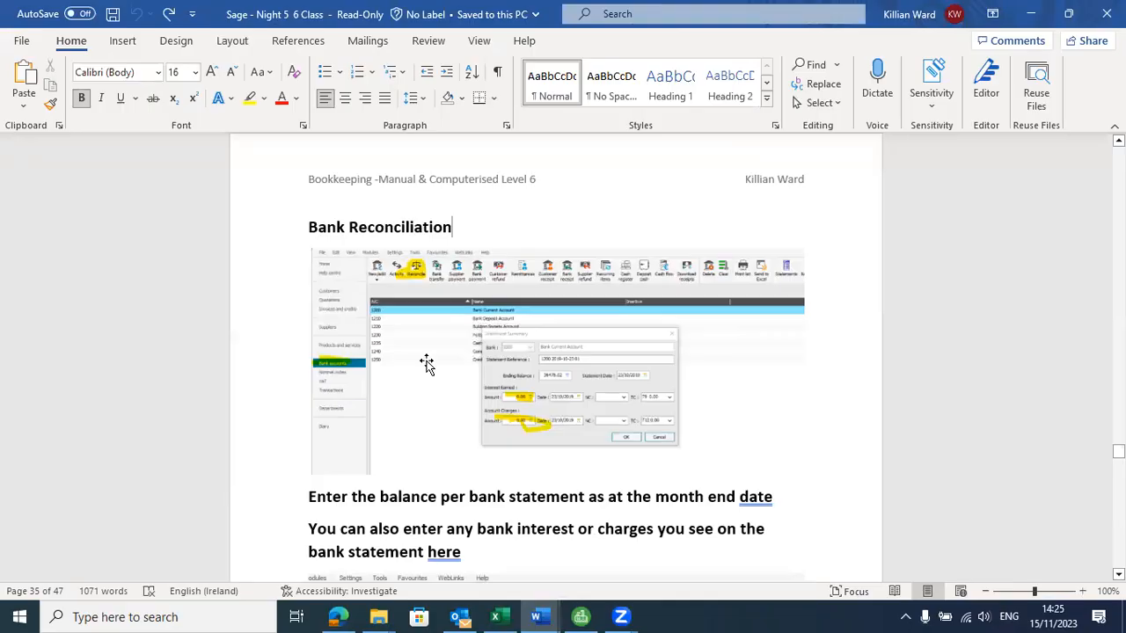
Switch to Sage 50 Accounts, start reconciling Bank Current Account 1200 and consult the Word notes on the statement balance
key(alt+Tab)
key(alt+Tab)
key(alt+Tab)
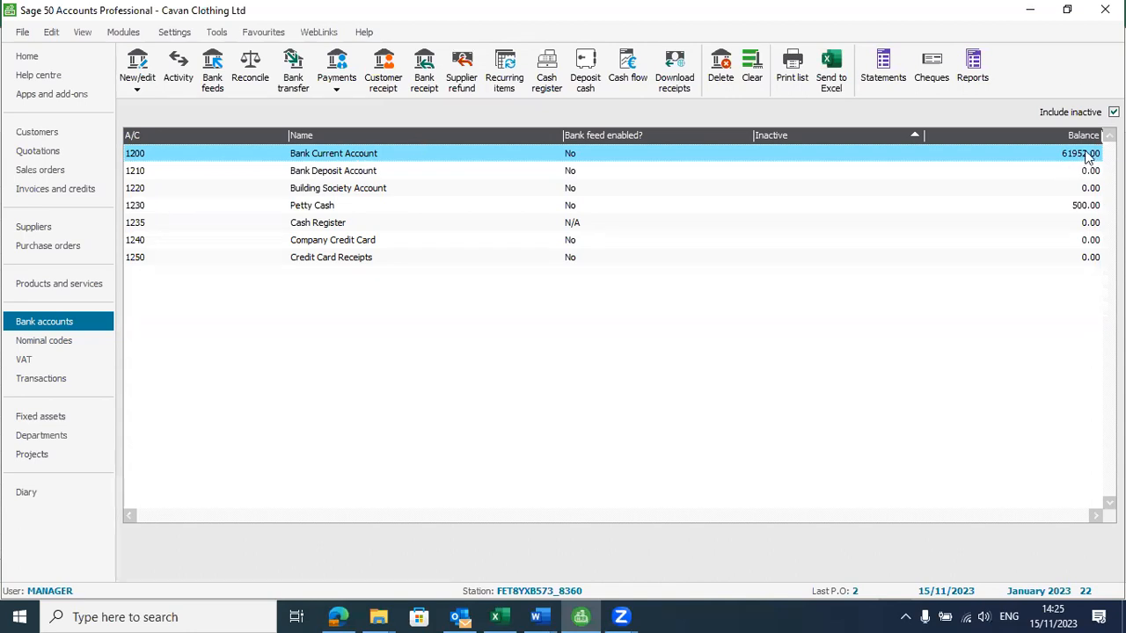
click(251, 78)
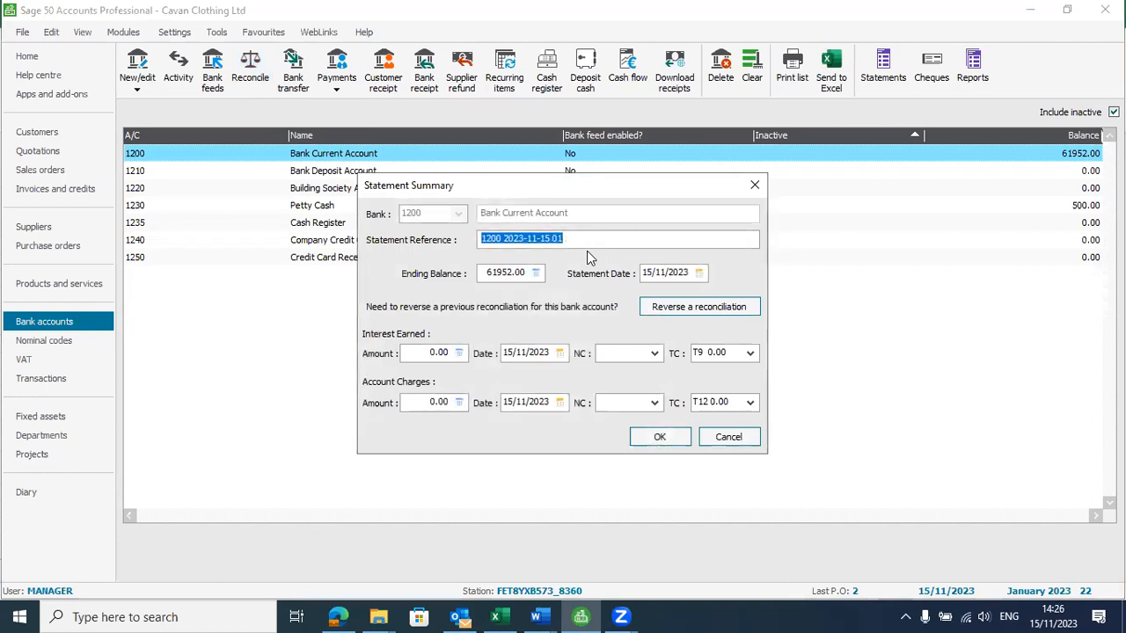
key(alt+Tab)
key(Tab)
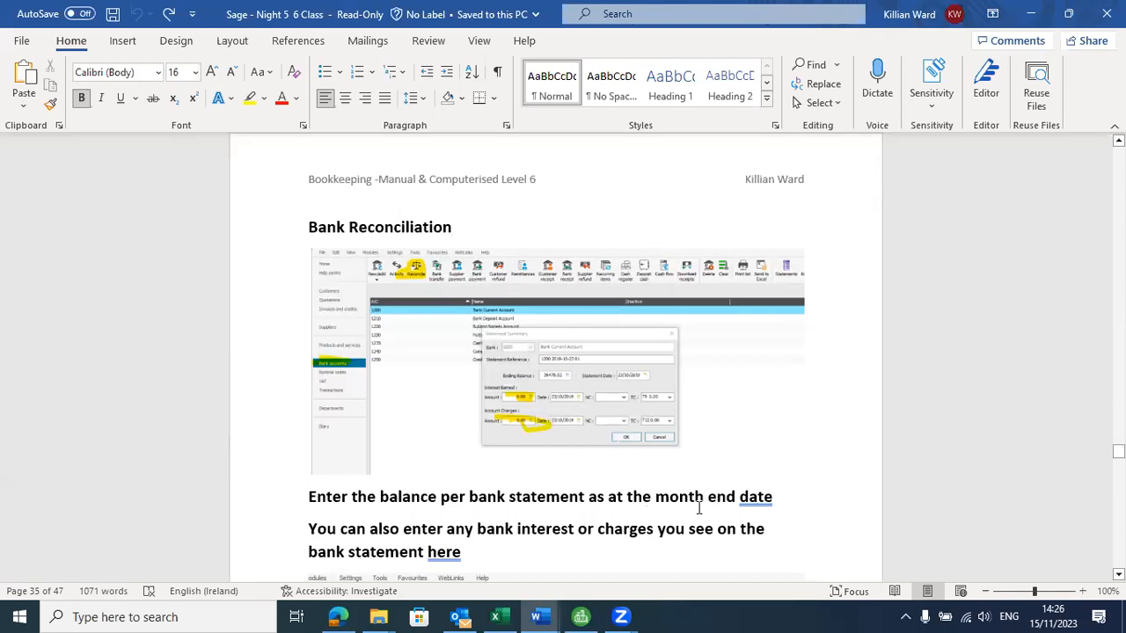
key(alt+Tab)
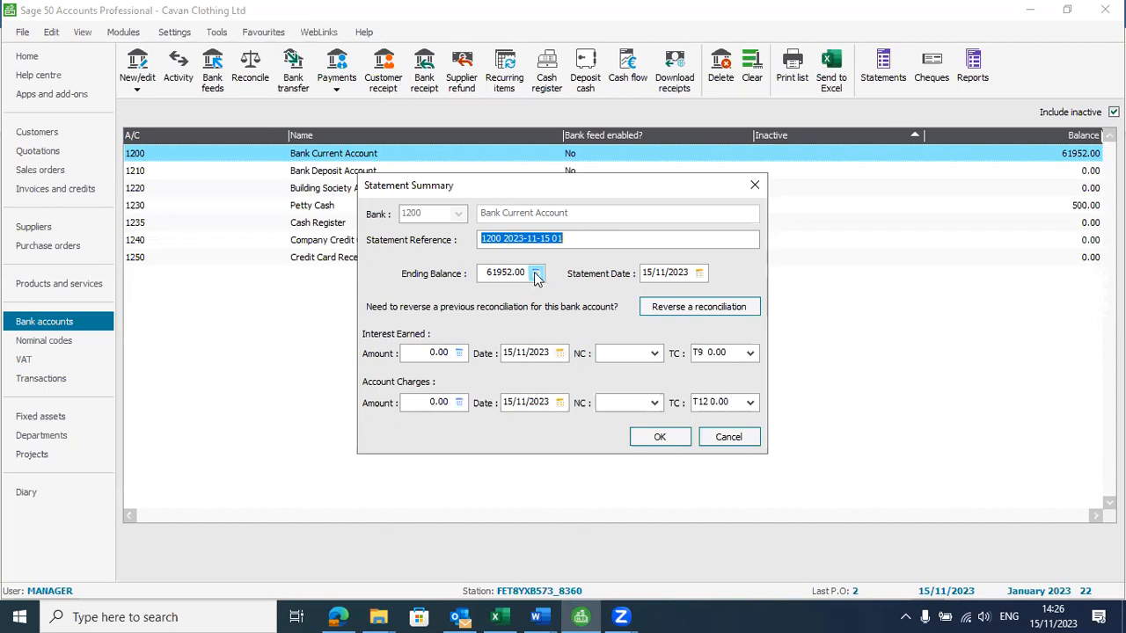
Set the statement summary's ending balance to 61552.00 from the Excel bank statement, with statement date 15/11/2023
key(alt+Tab)
key(alt+Tab)
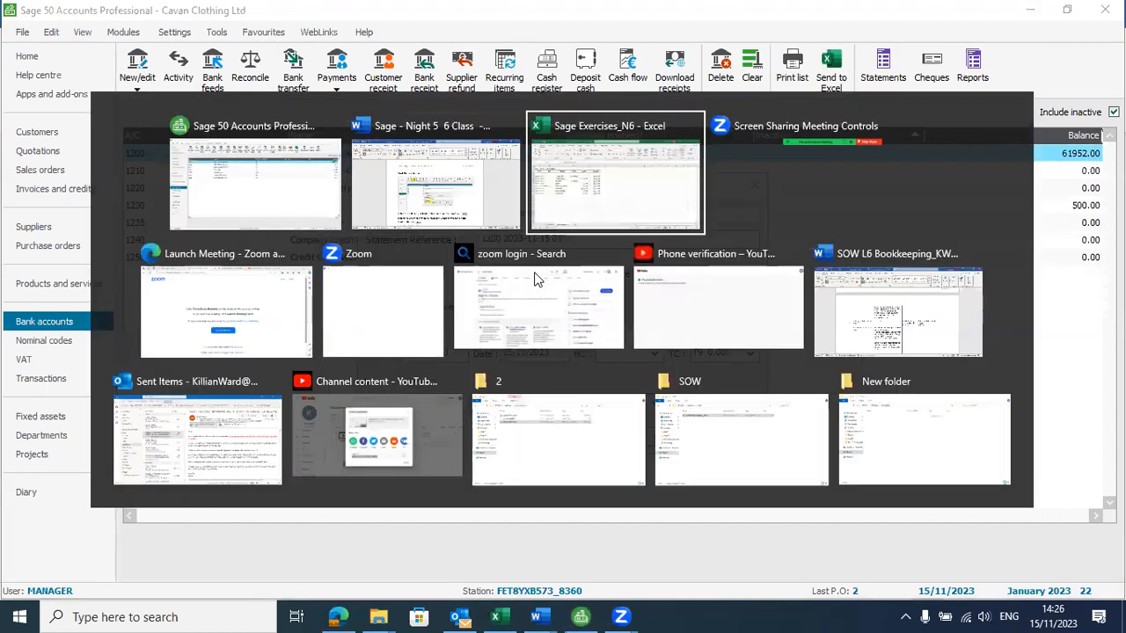
click(440, 361)
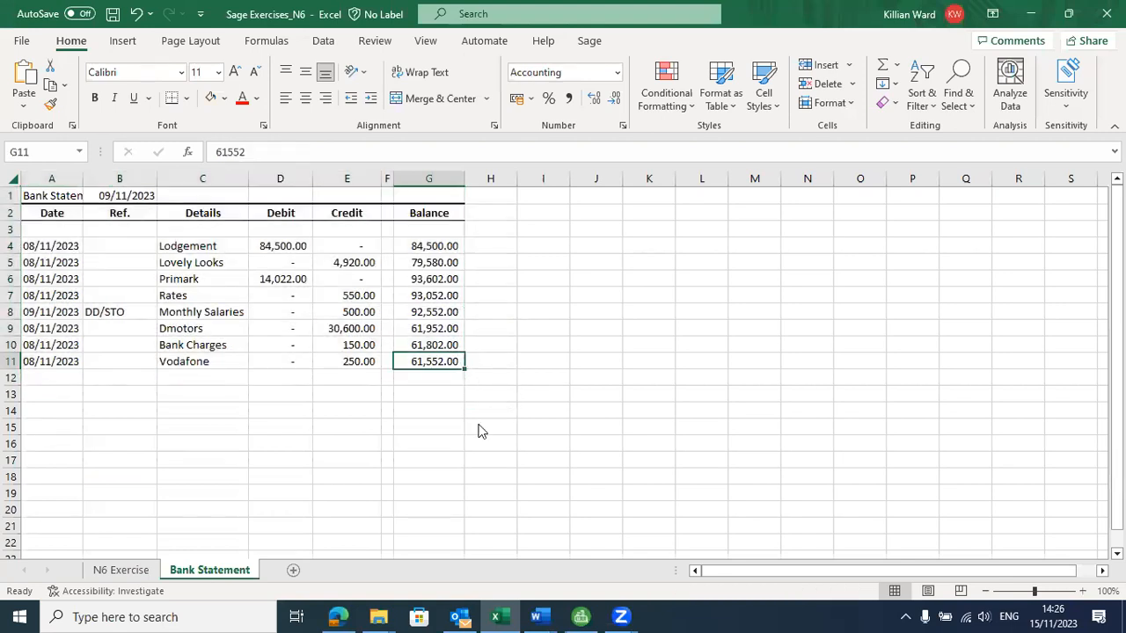
key(alt+Tab)
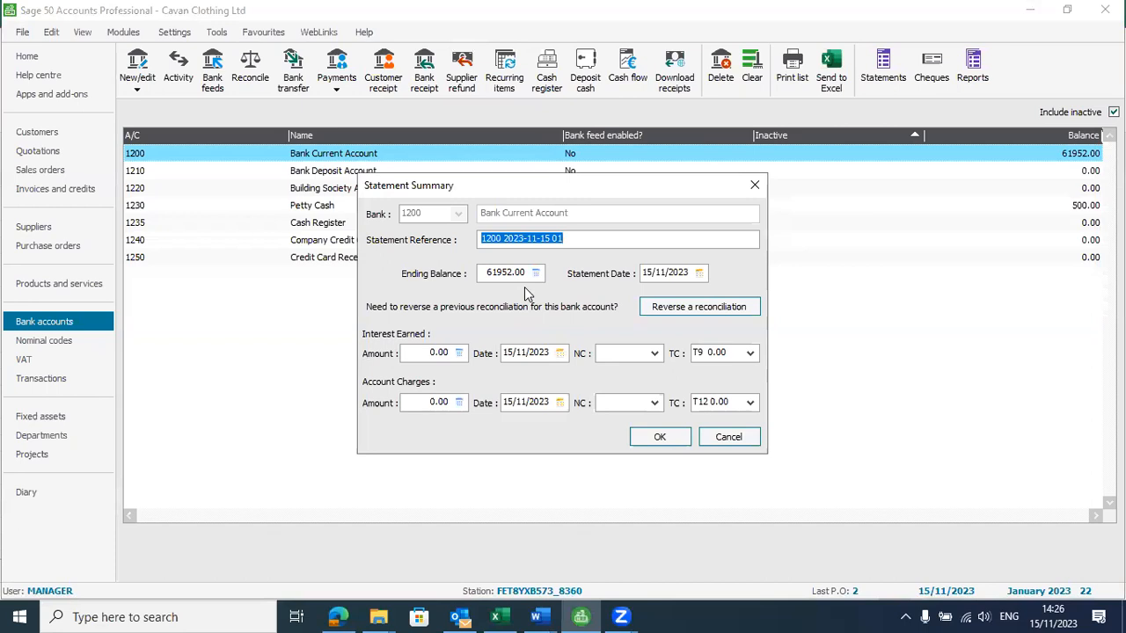
click(535, 273)
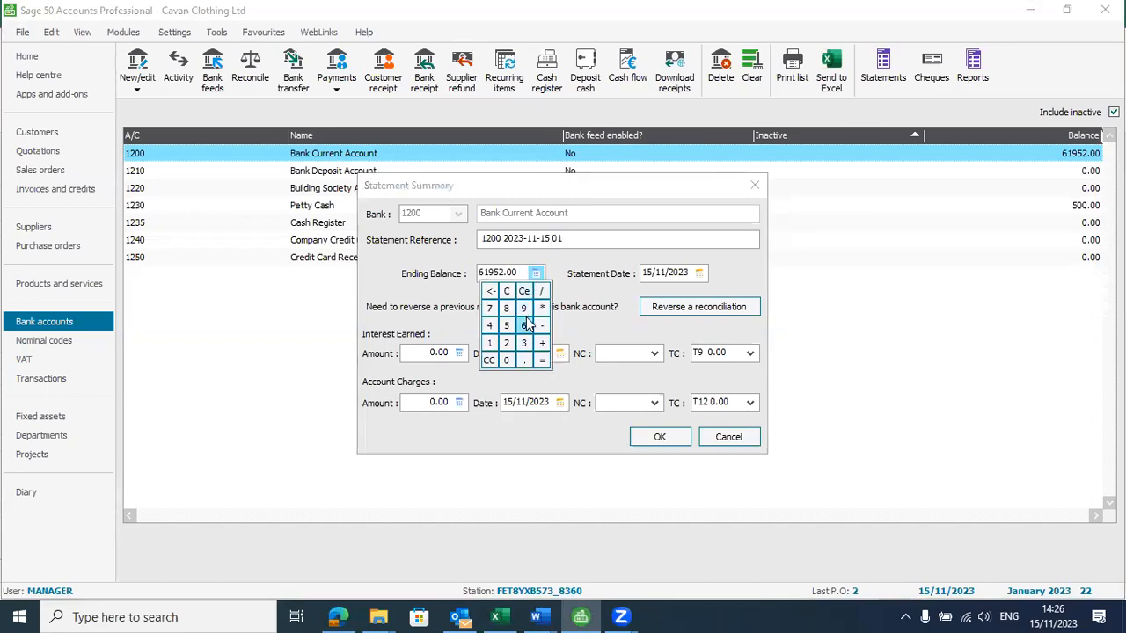
click(495, 268)
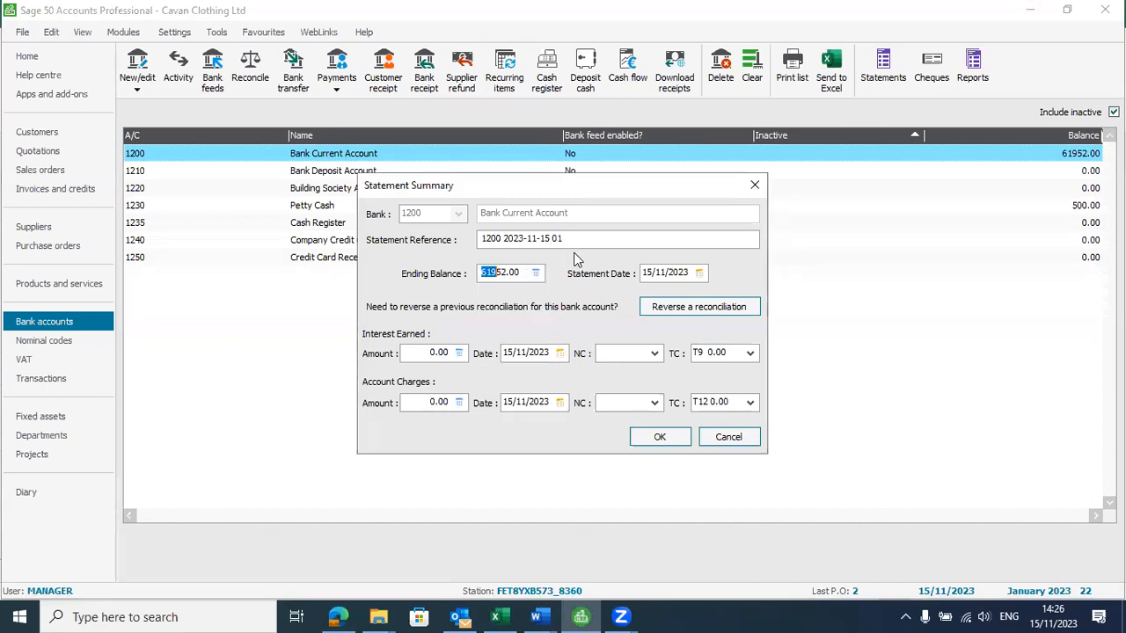
key(BackSpace)
text(5)
click(700, 273)
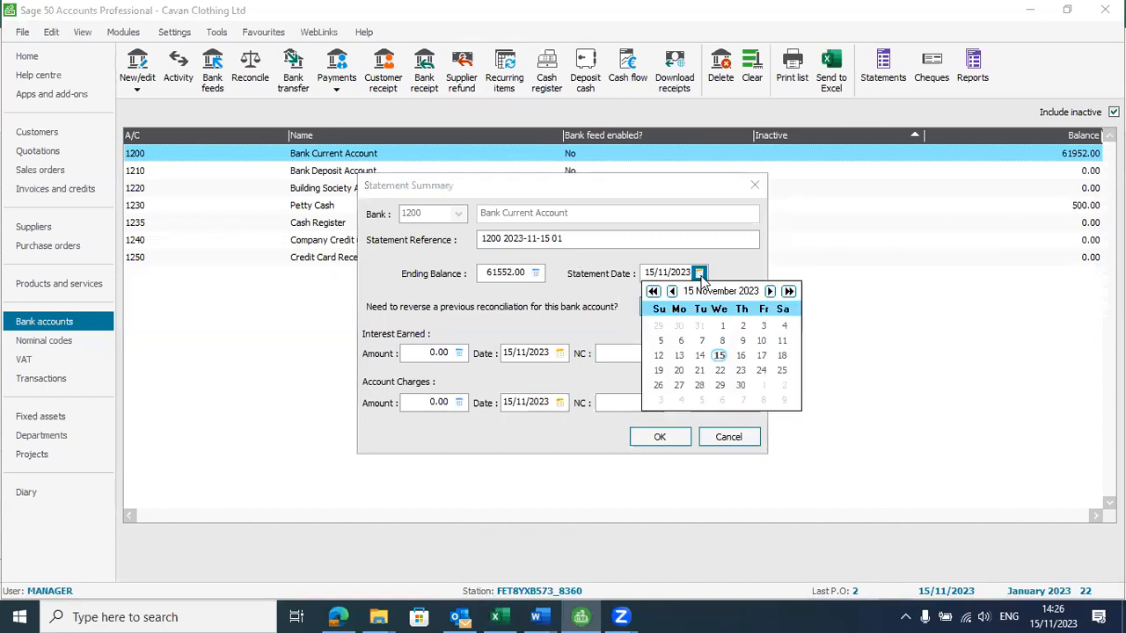
click(719, 356)
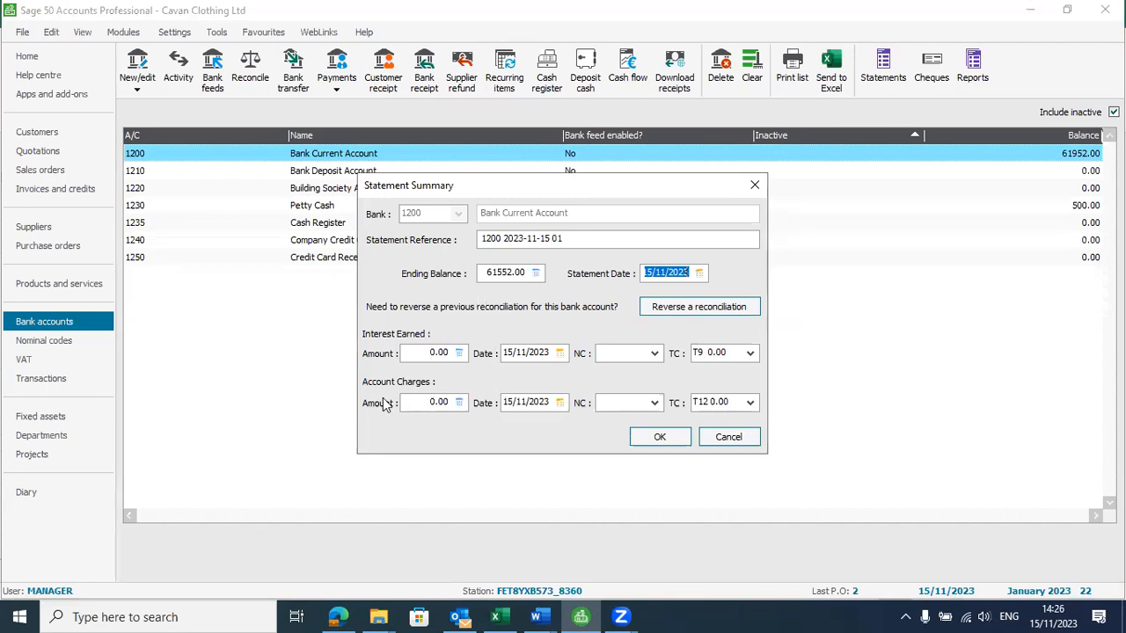
Check the bank charges row in the Excel statement, then accept the statement summary in Sage with zero account charges
key(alt+Tab)
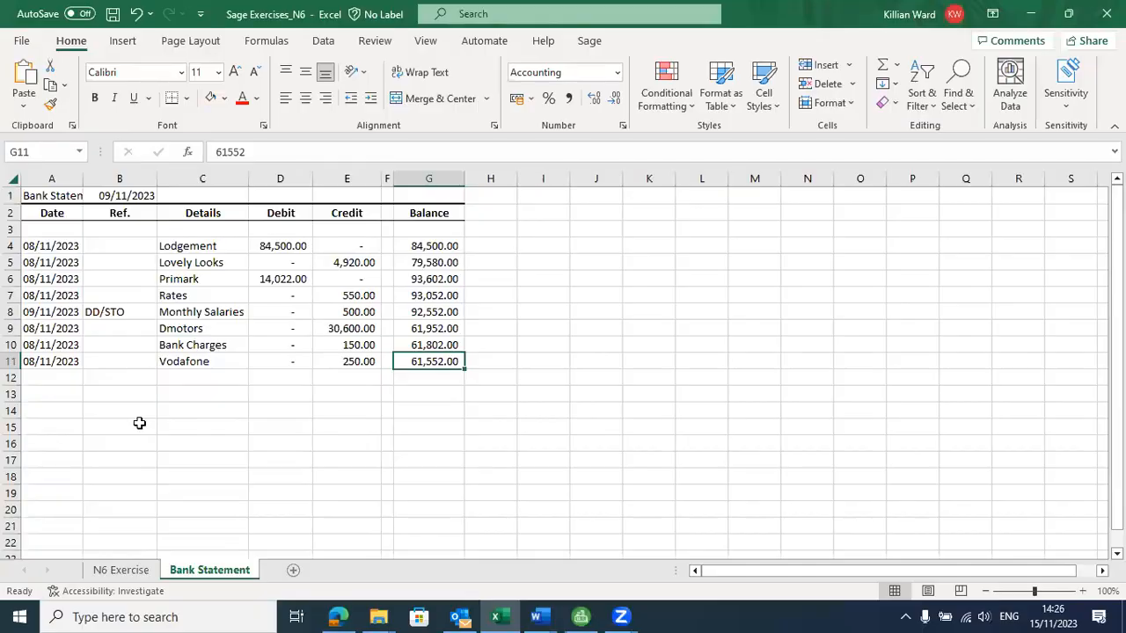
click(212, 349)
key(Right)
key(Right)
key(alt+Tab)
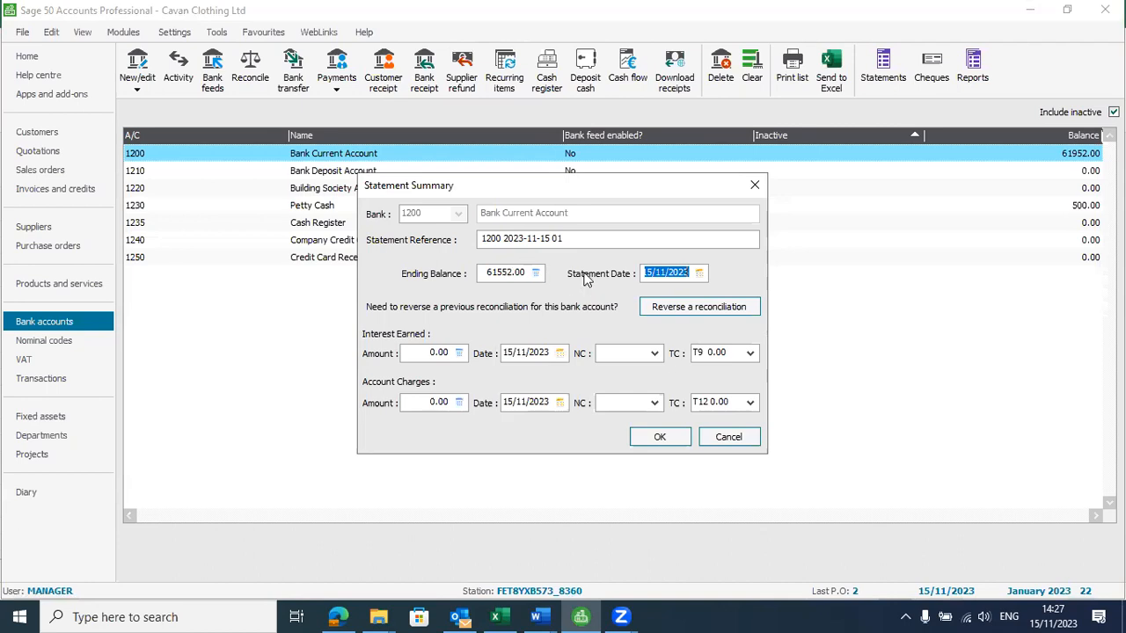
click(660, 438)
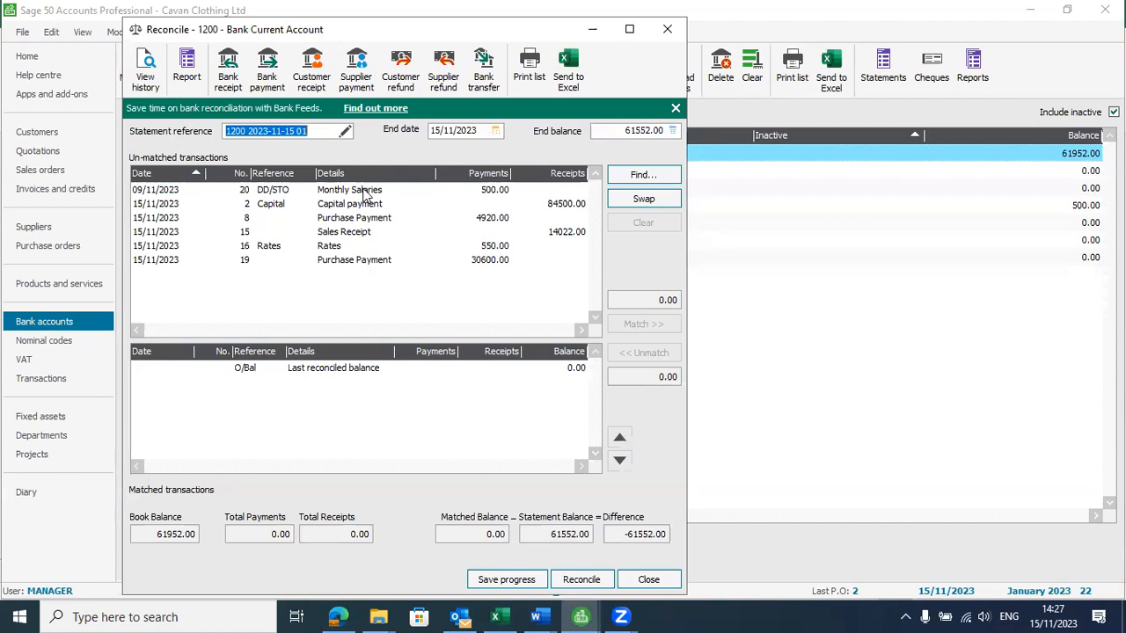
Match the Capital payment receipt of 84500.00 in Sage to the Lodgement row of the Excel bank statement
key(alt+Tab)
key(Tab)
click(8, 246)
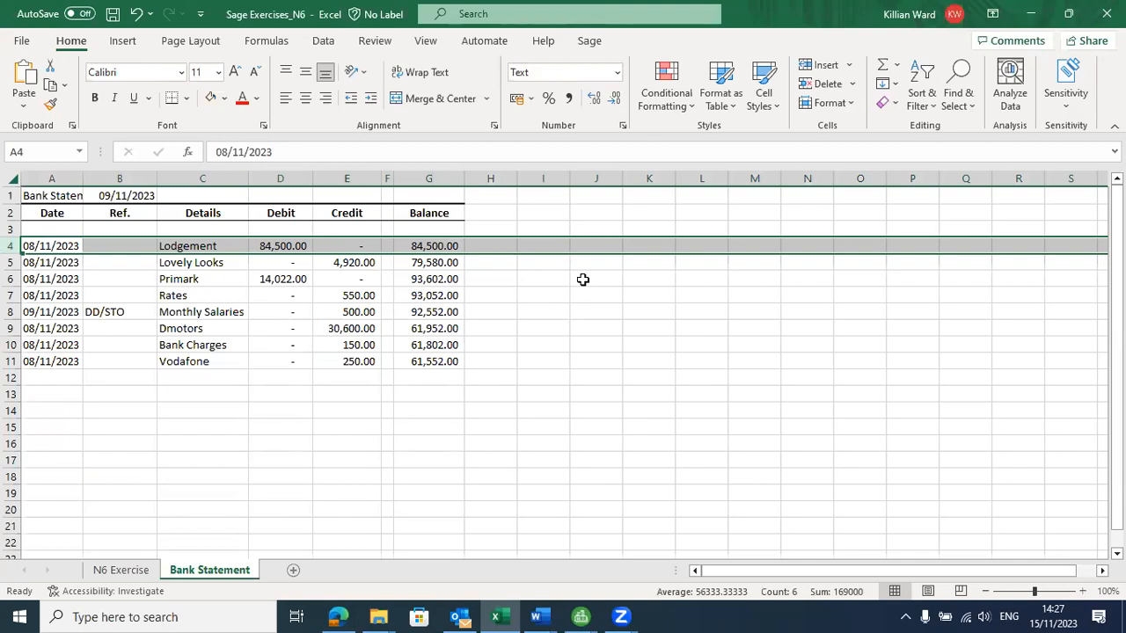
key(alt+Tab)
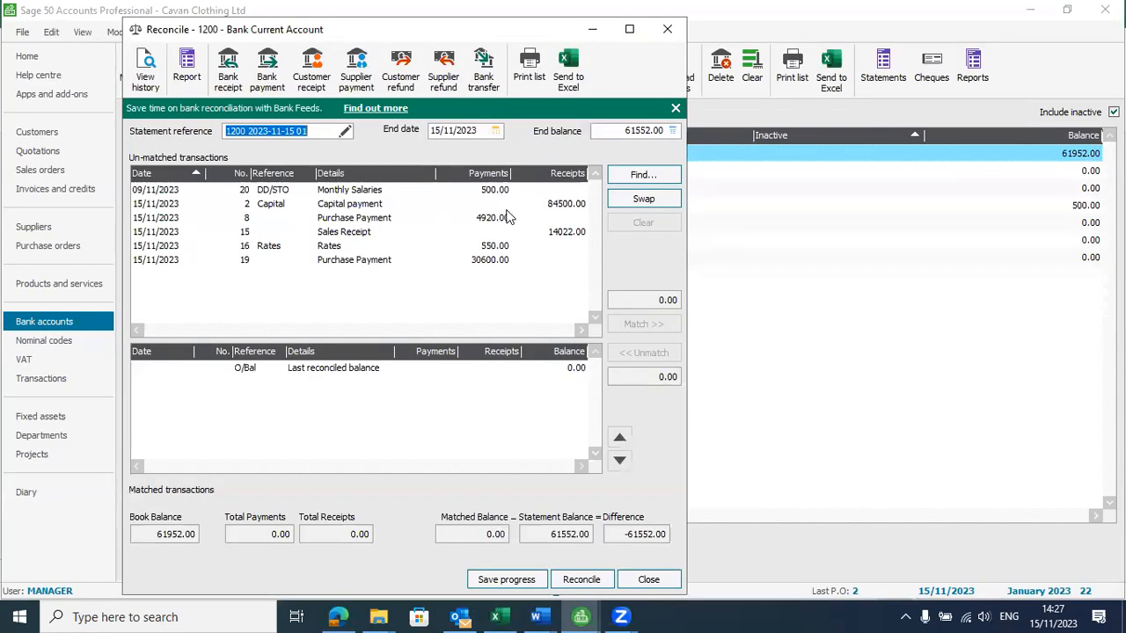
click(563, 204)
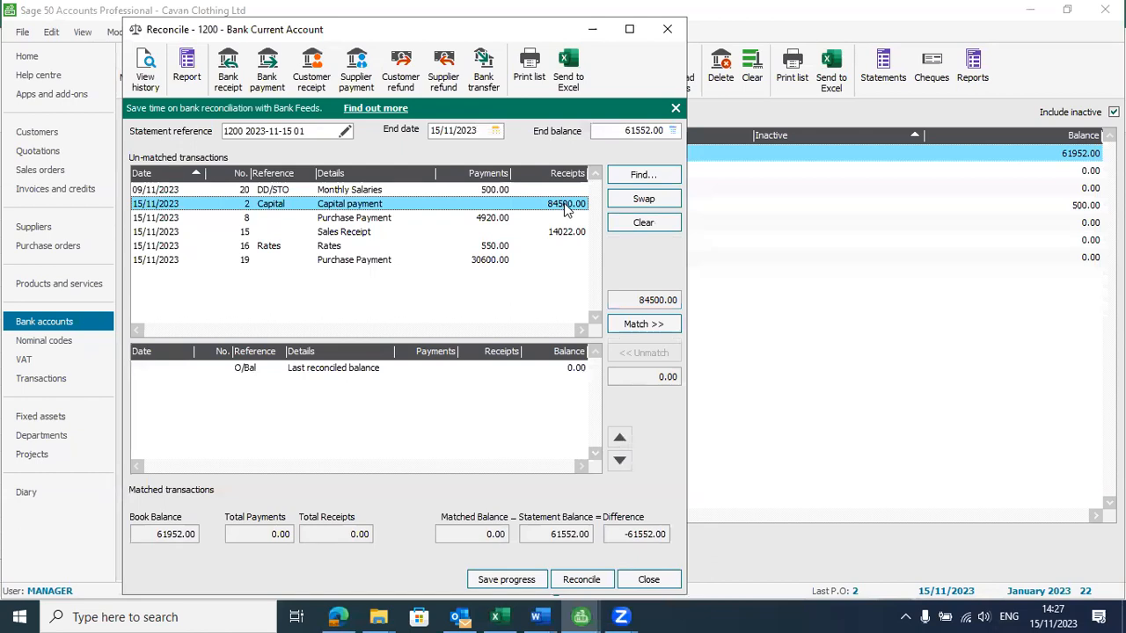
click(645, 324)
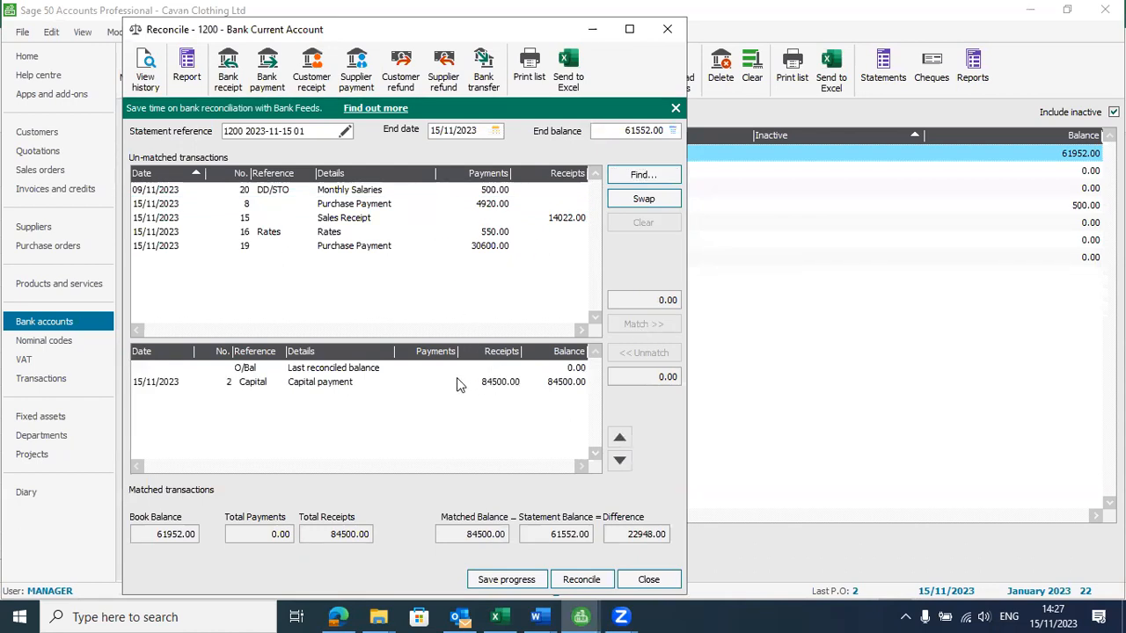
Match the 4920.00 Purchase Payment in Sage to the Lovely Looks row of the Excel bank statement
key(alt+Tab)
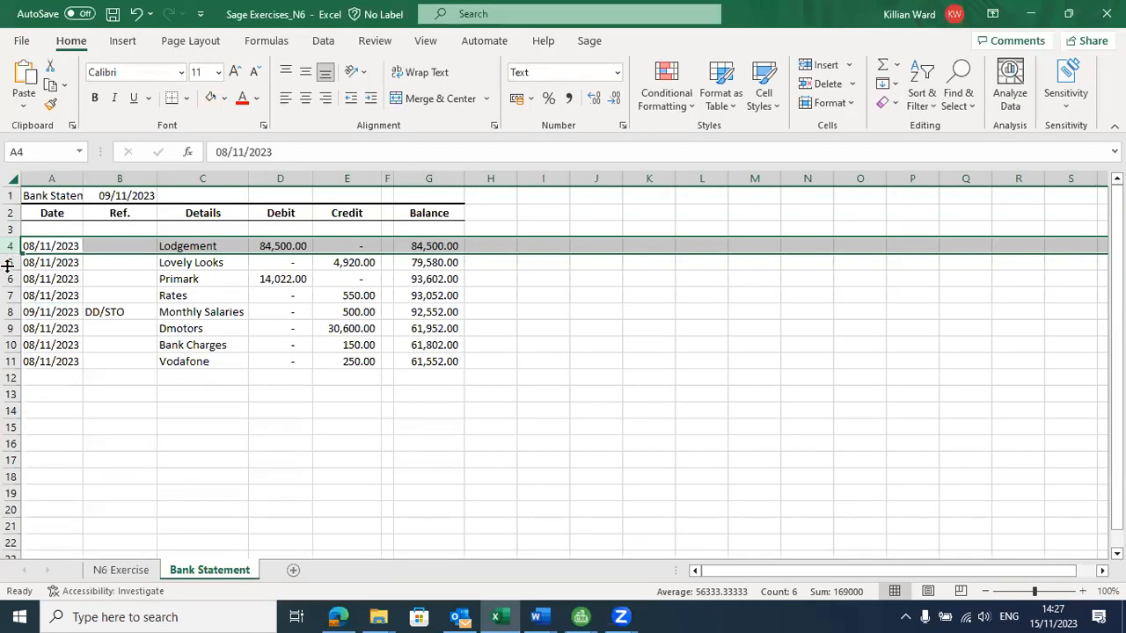
click(9, 262)
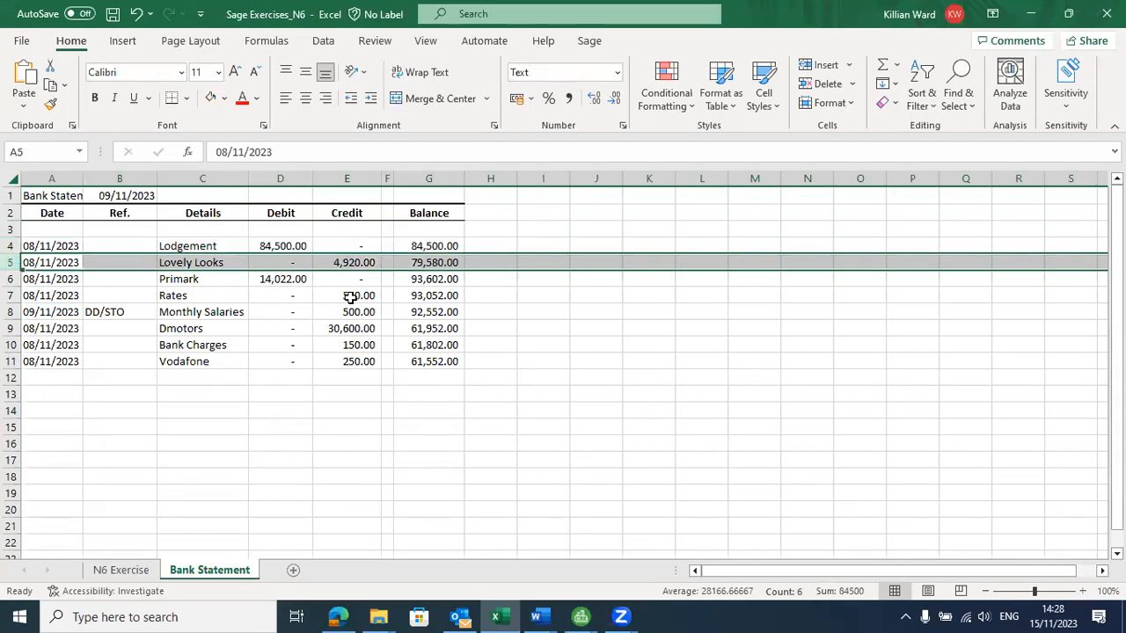
key(alt+Tab)
click(486, 205)
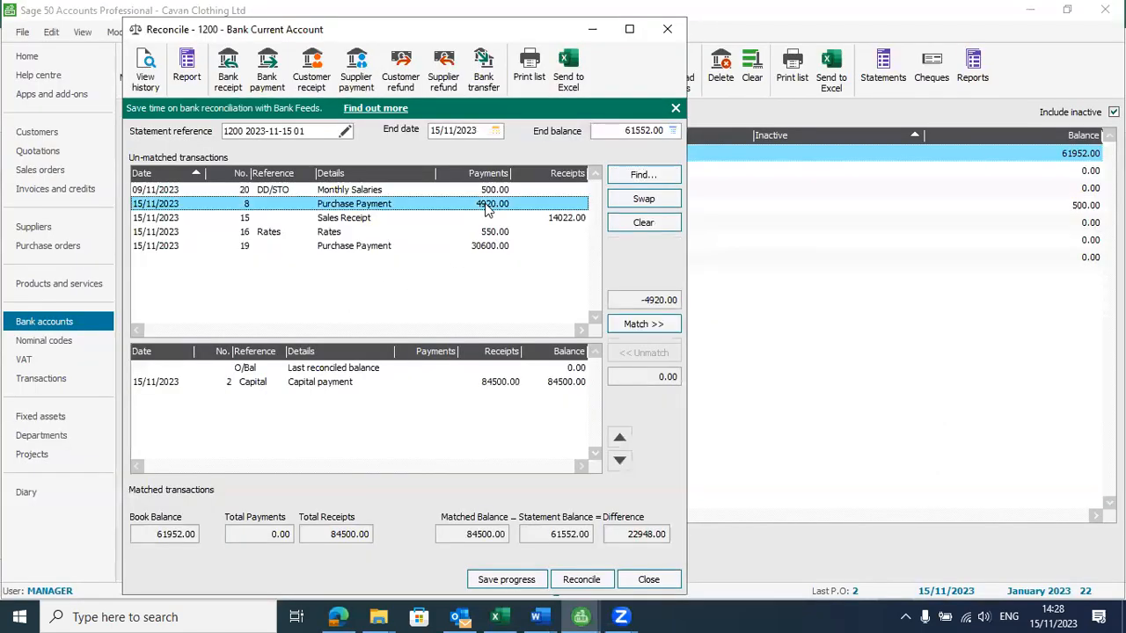
click(645, 325)
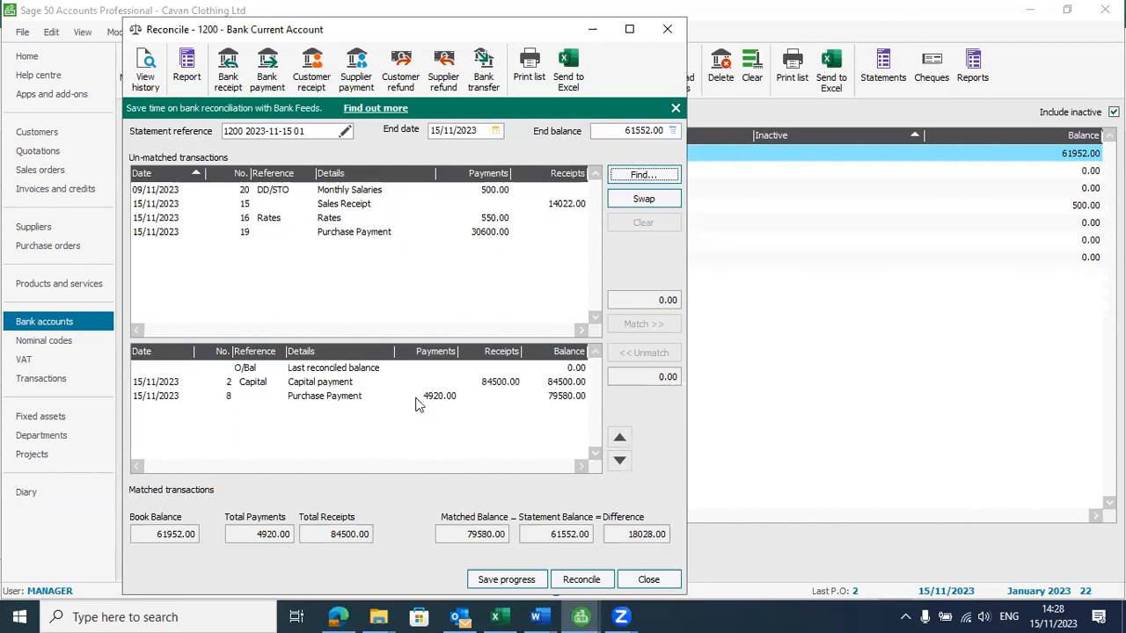
Match the 14022.00 Sales Receipt in Sage to the Primark row of the Excel bank statement
key(alt+Tab)
key(Tab)
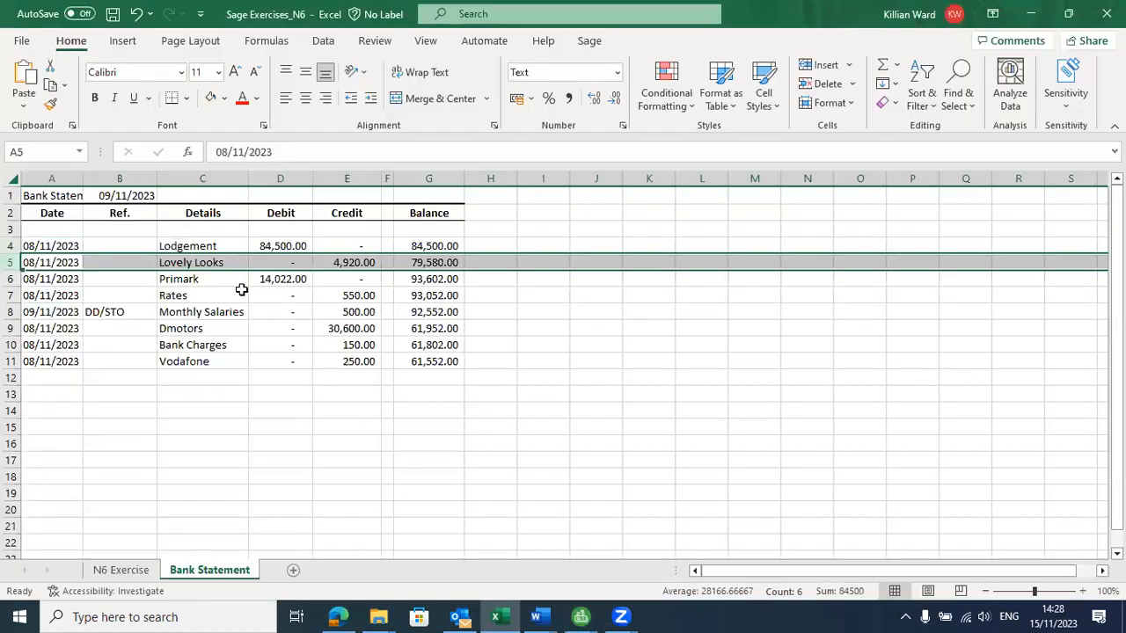
click(12, 279)
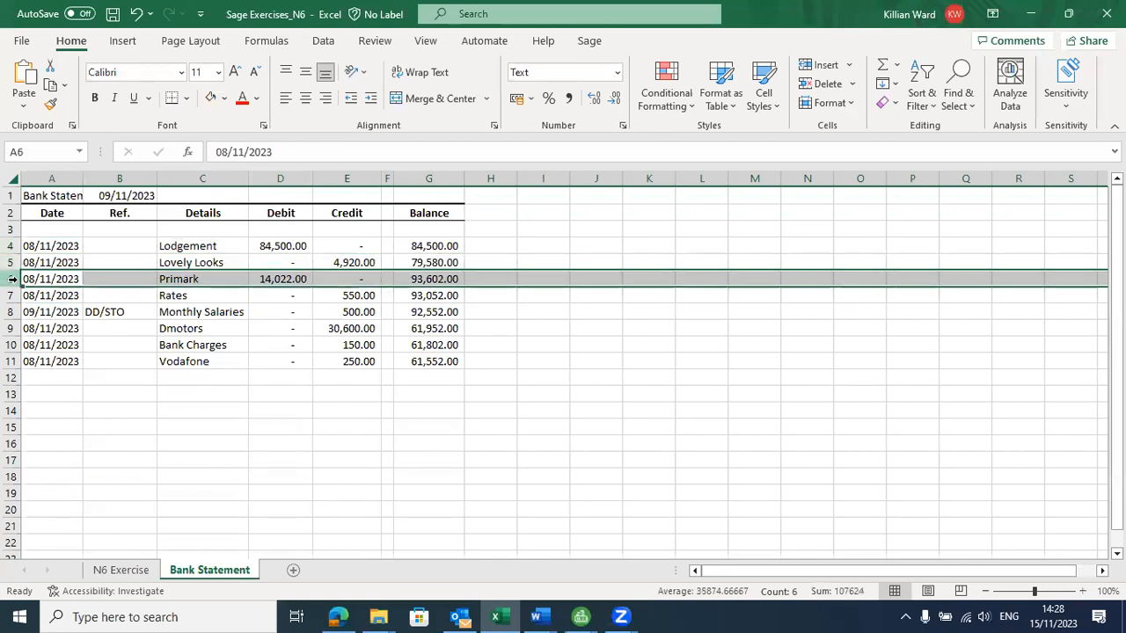
key(alt+Tab)
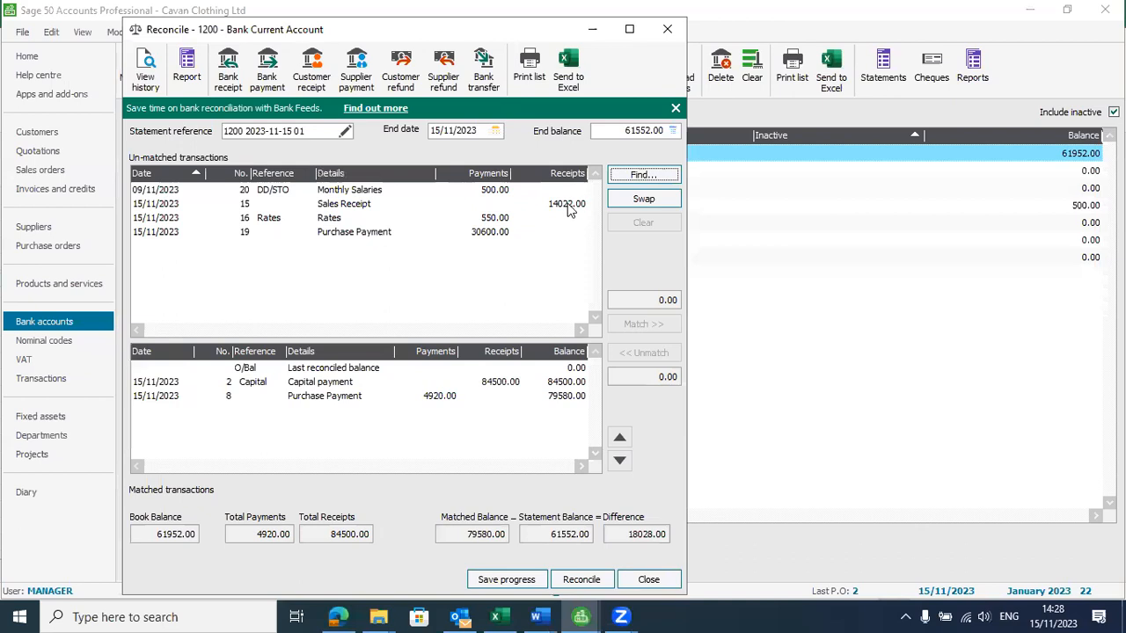
double_click(567, 203)
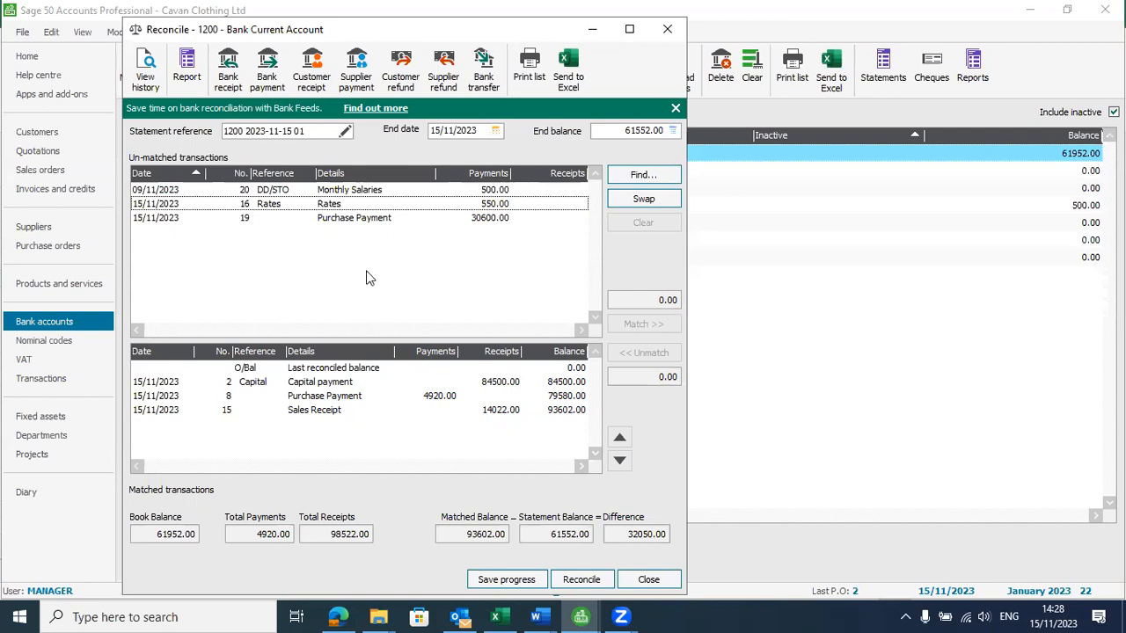
Match the 550.00 Rates payment in Sage to the Rates row of the Excel bank statement
key(alt+Tab)
click(11, 279)
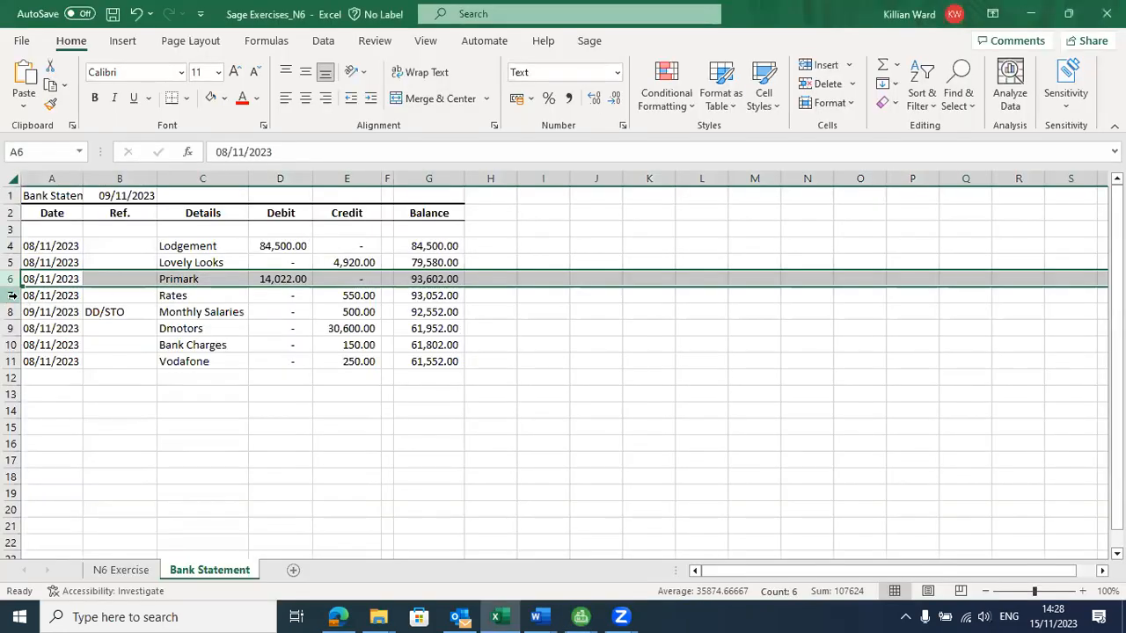
click(10, 295)
key(alt+Tab)
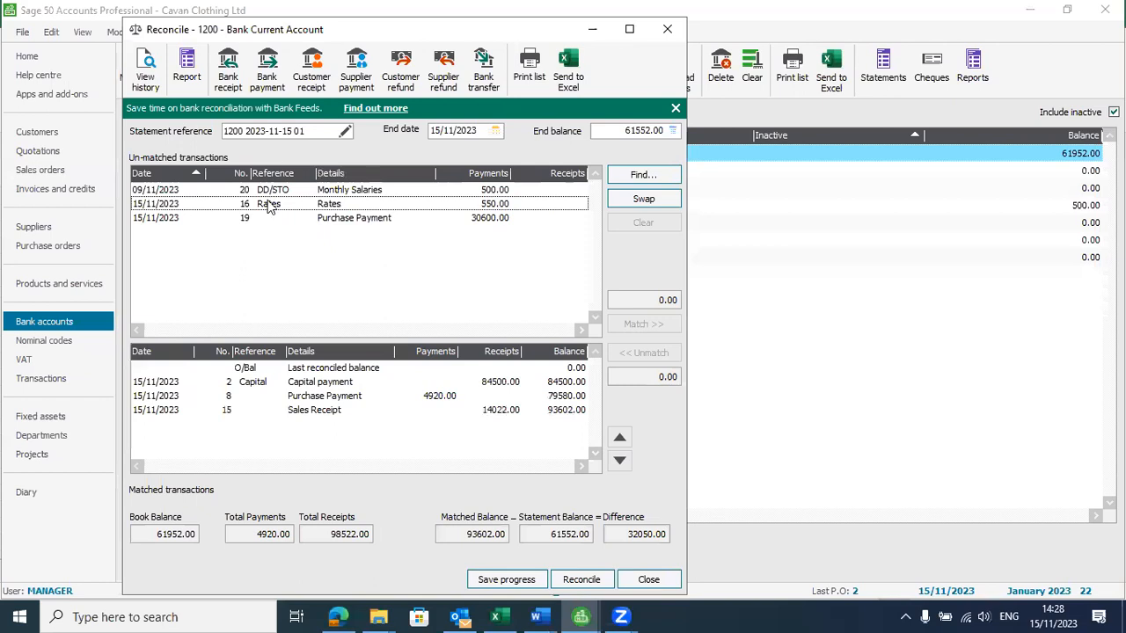
click(306, 207)
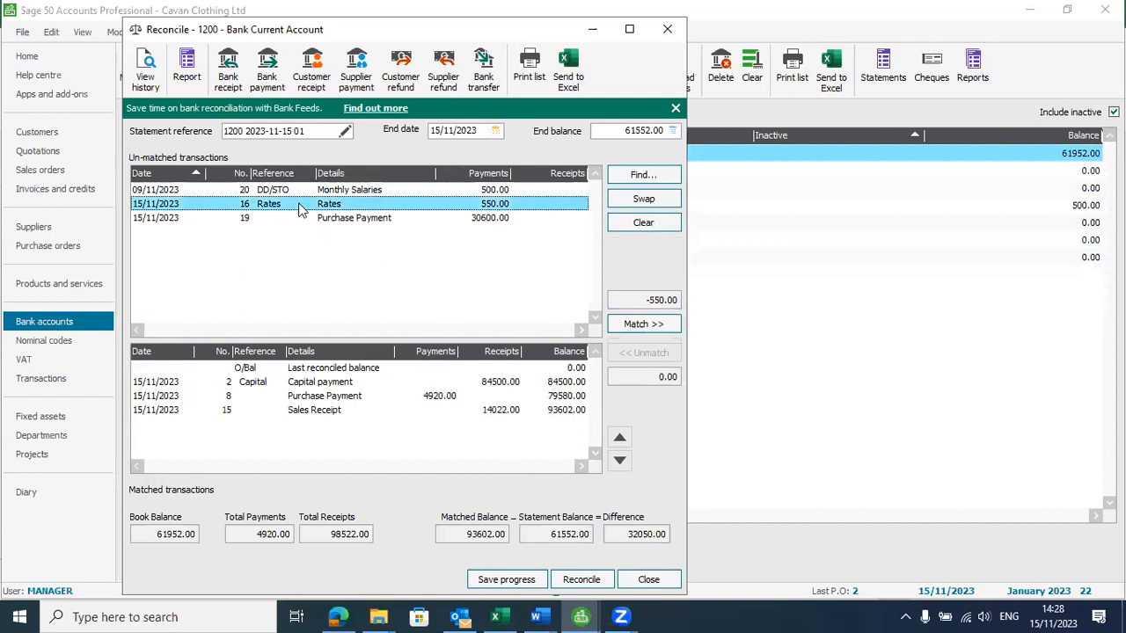
click(649, 323)
Match the 500.00 Monthly Salaries payment in Sage to the Monthly Salaries row of the Excel bank statement
key(alt+Tab)
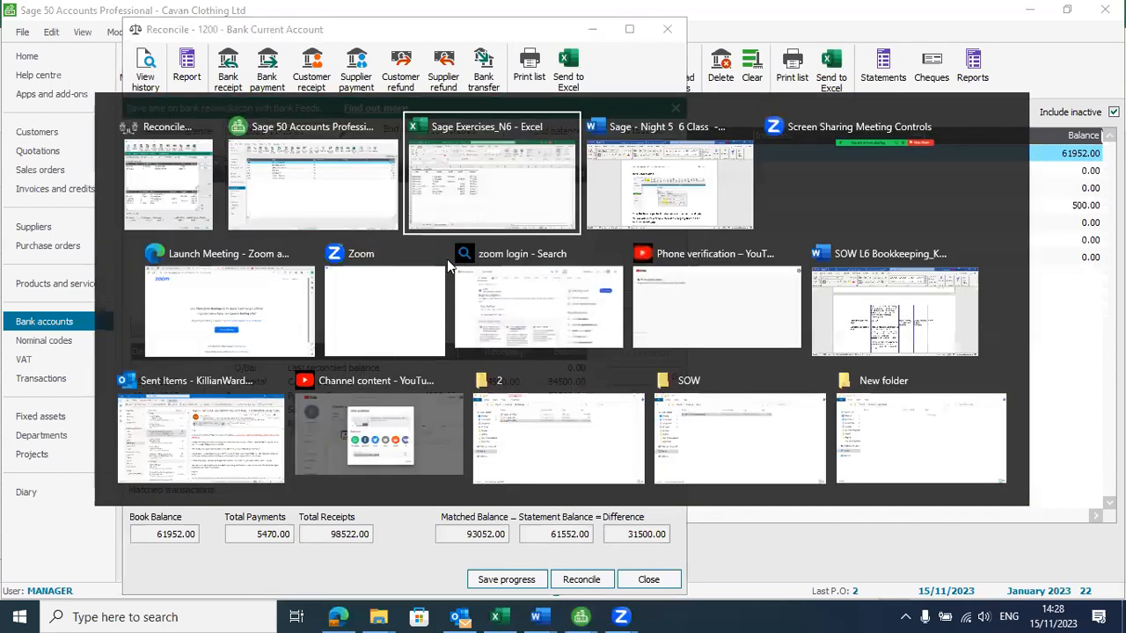
click(10, 312)
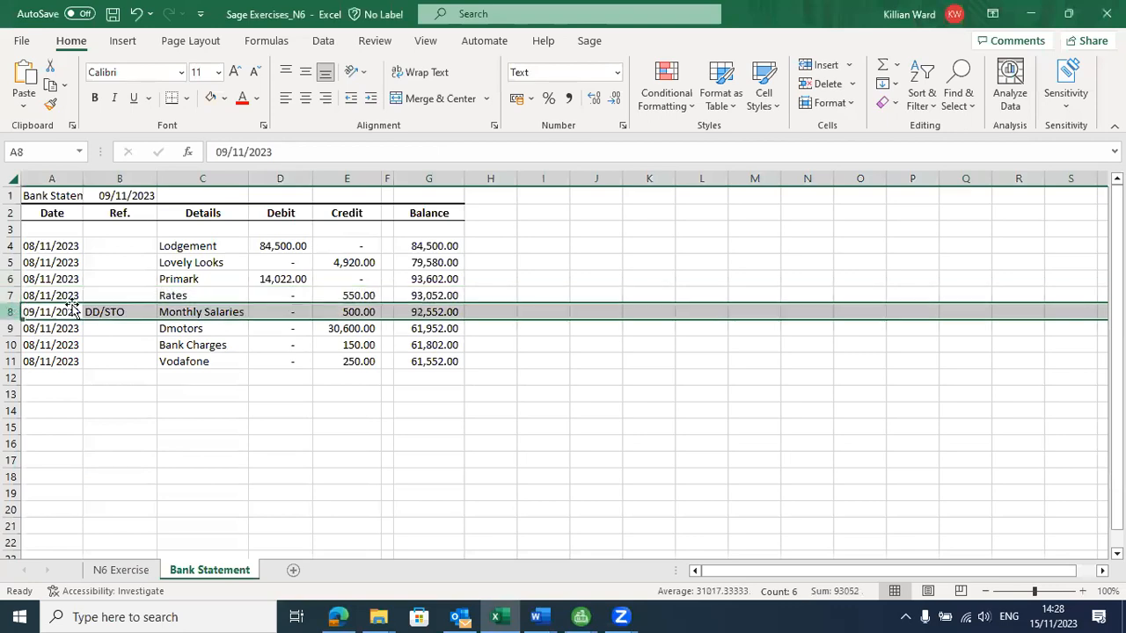
key(alt+Tab)
click(489, 190)
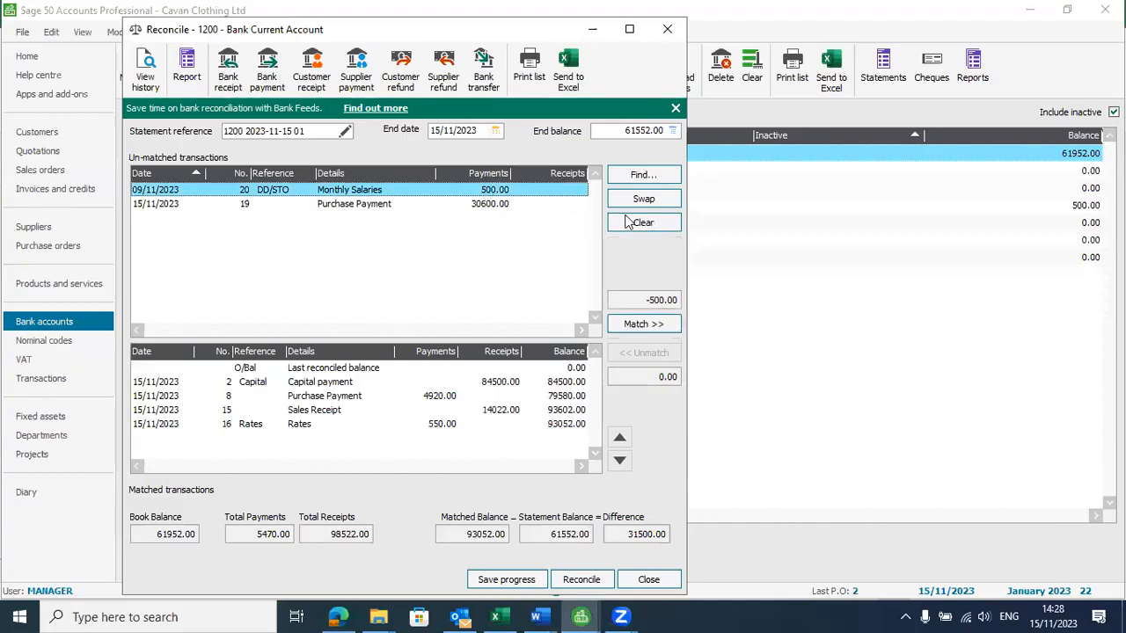
click(655, 323)
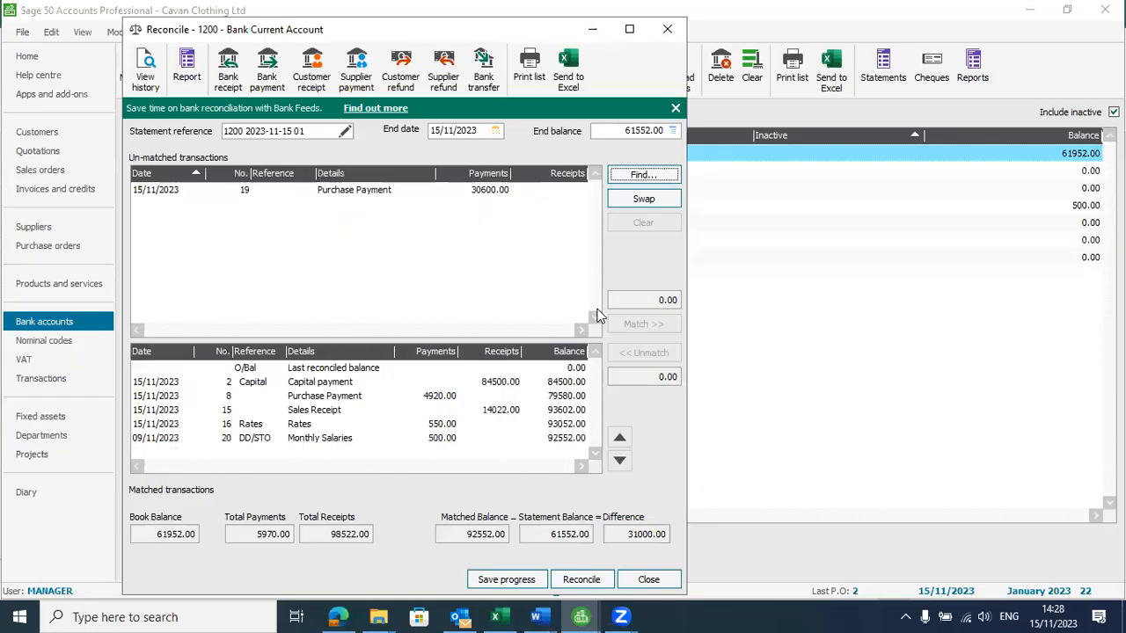
Match the 30600.00 Purchase Payment in Sage to the Dmotors row of the Excel bank statement
key(alt+Tab)
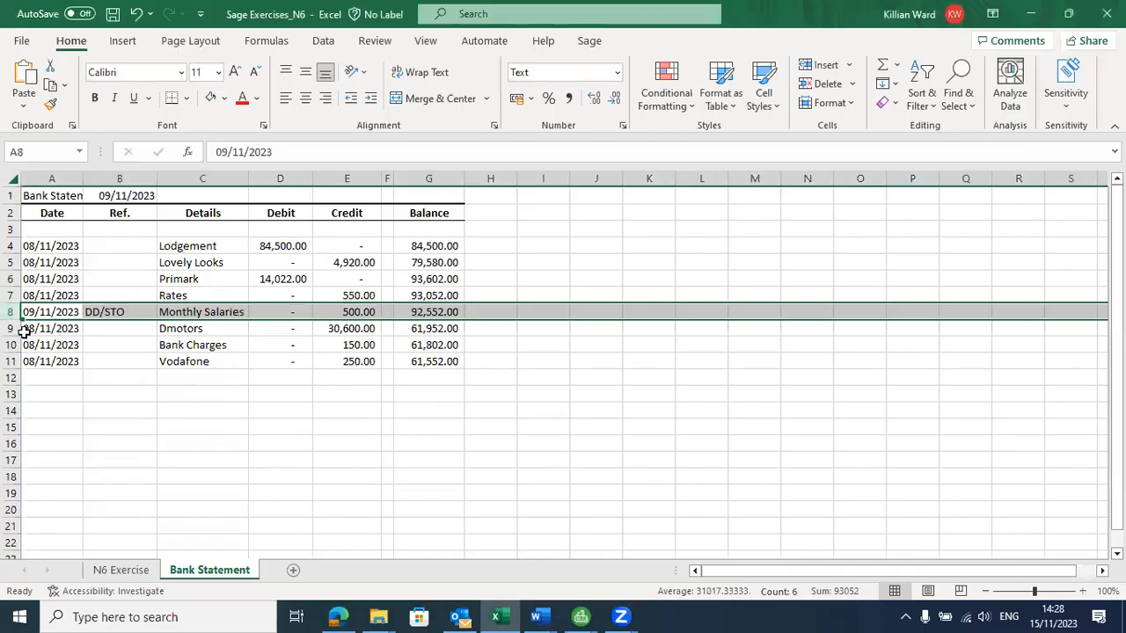
click(362, 329)
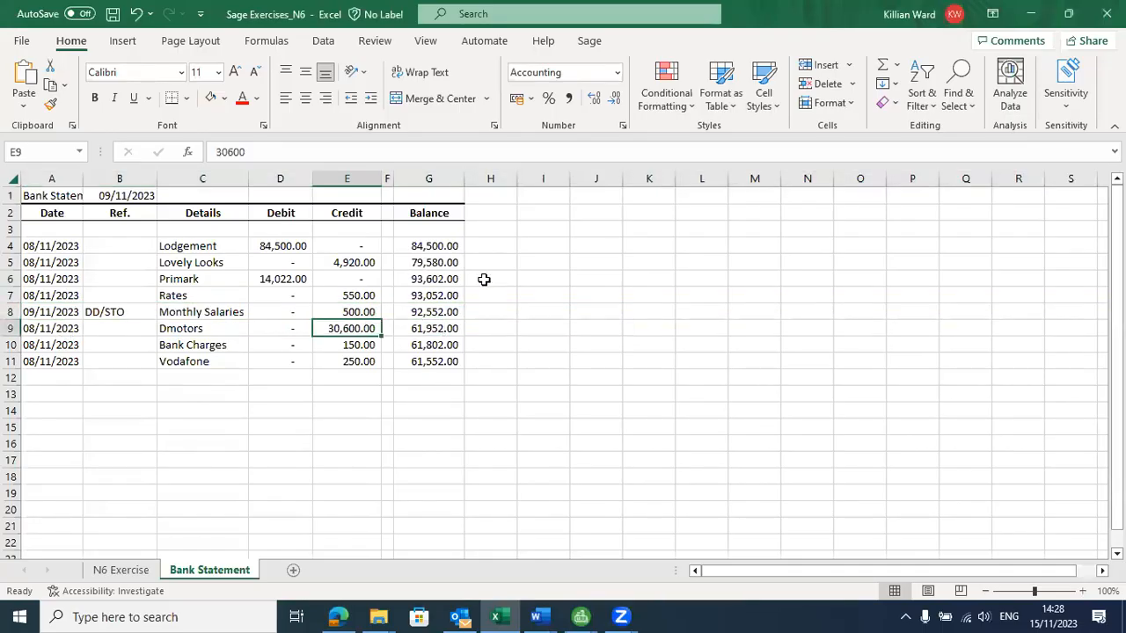
key(alt+Tab)
click(471, 192)
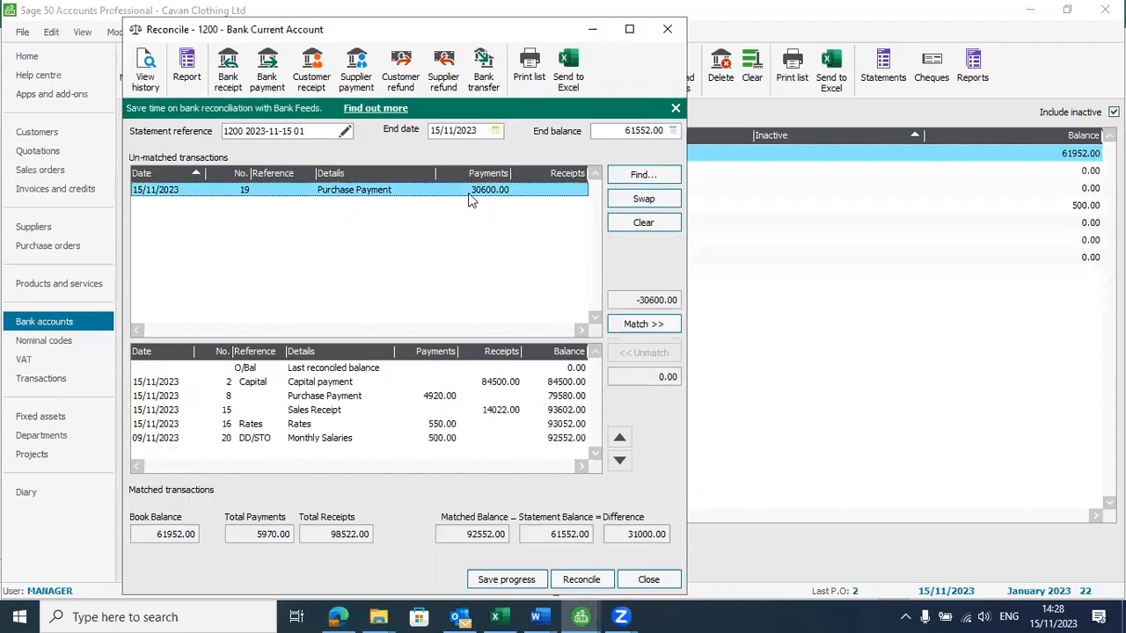
click(647, 327)
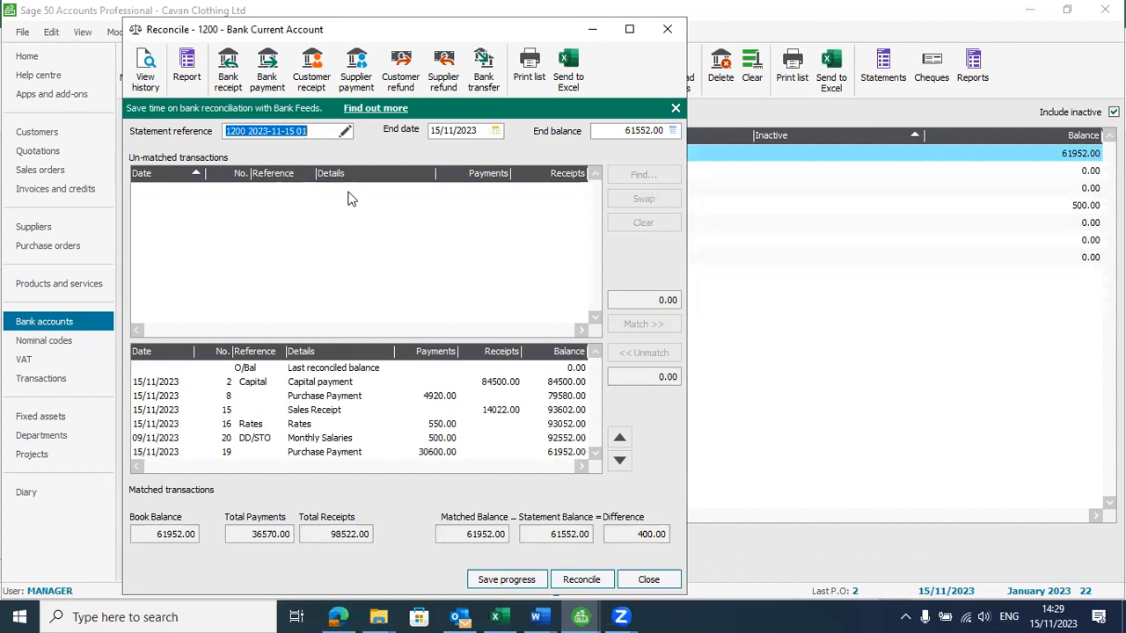
Switch to the Excel bank statement and highlight the Bank Charges and Vodafone rows with a light yellow fill
key(alt+Tab)
key(alt+Tab)
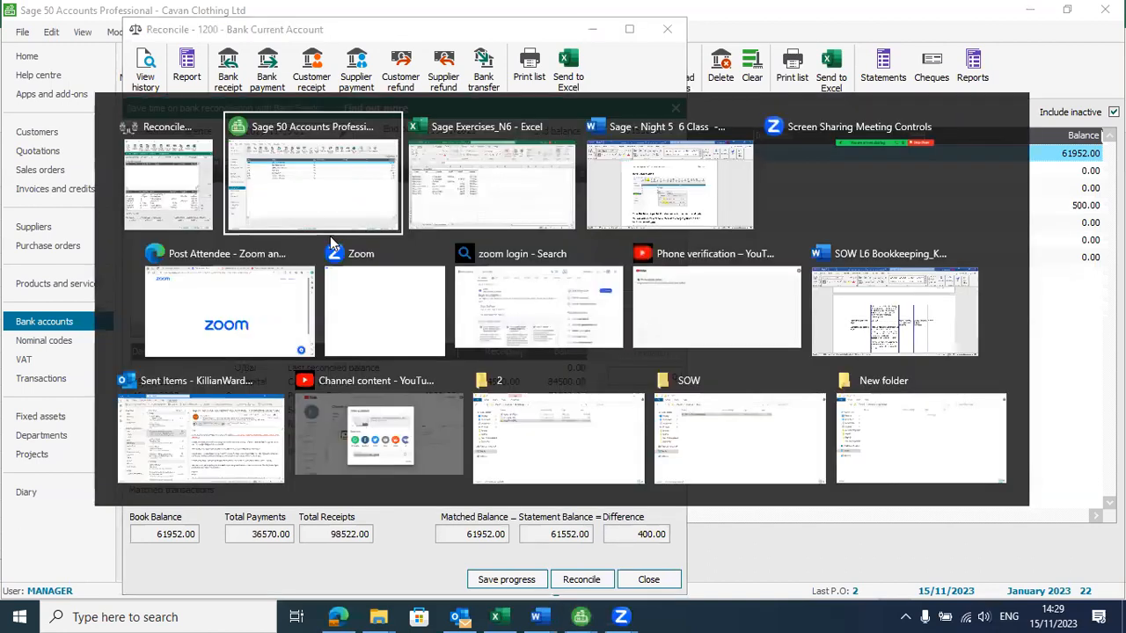
drag(13, 343, 17, 359)
click(210, 97)
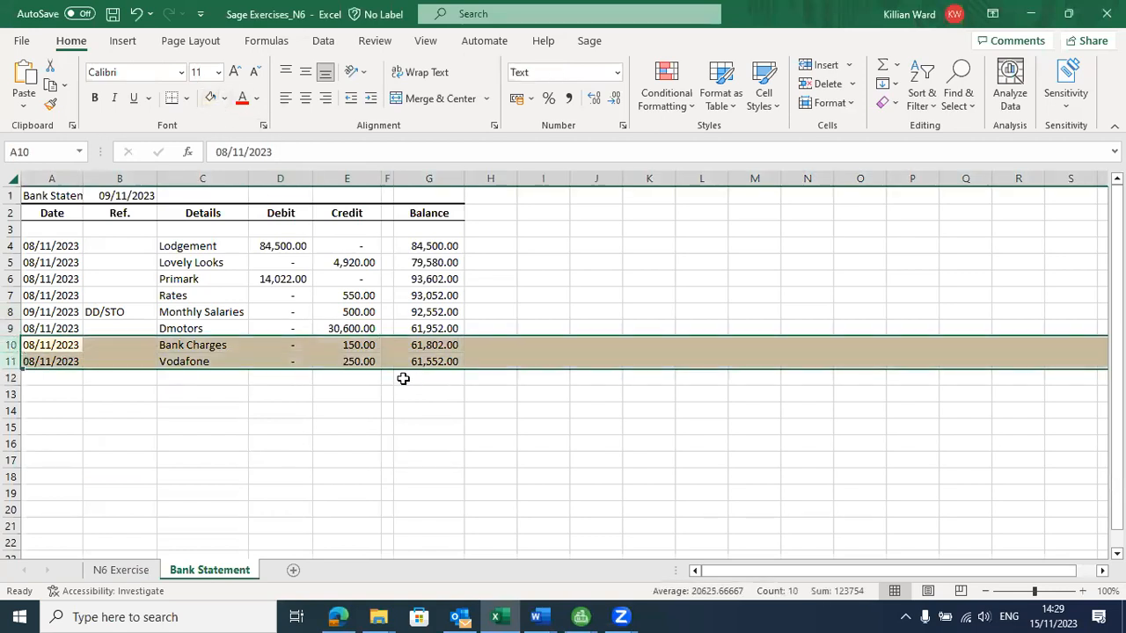
Check the credit amounts of the highlighted Bank Charges and Vodafone rows in the Excel bank statement
click(357, 344)
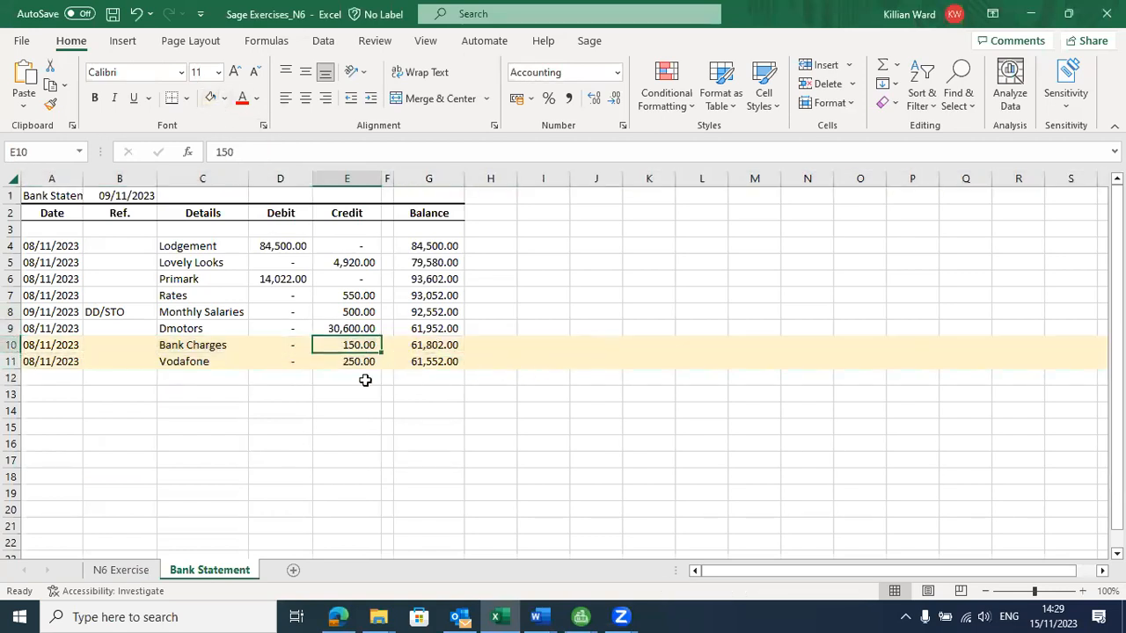
click(369, 377)
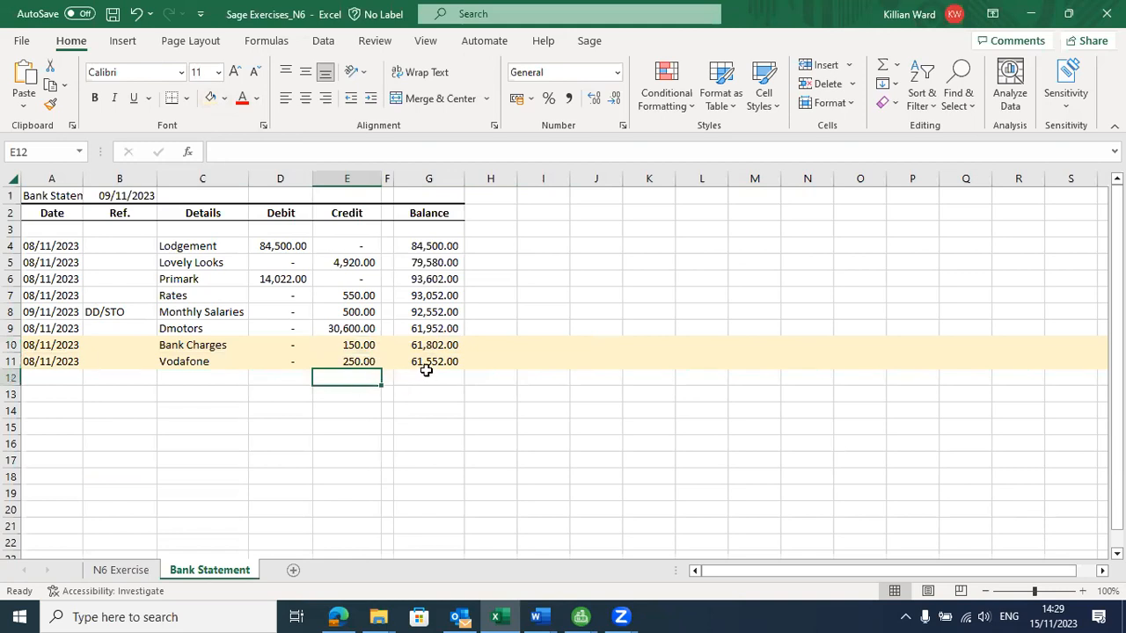
click(337, 344)
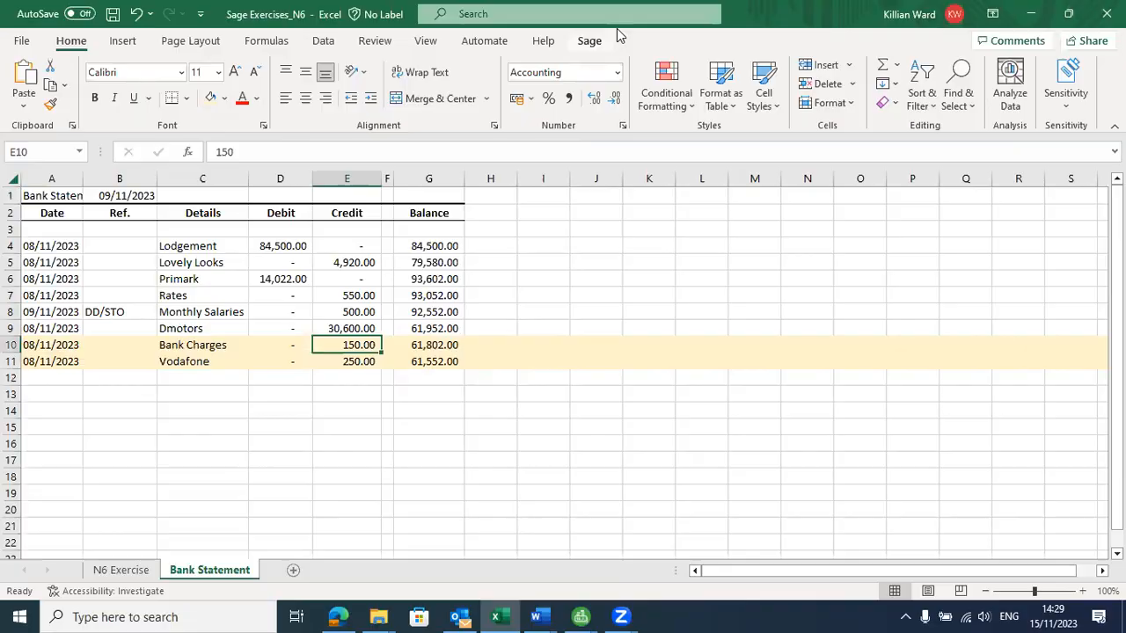
key(alt+Tab)
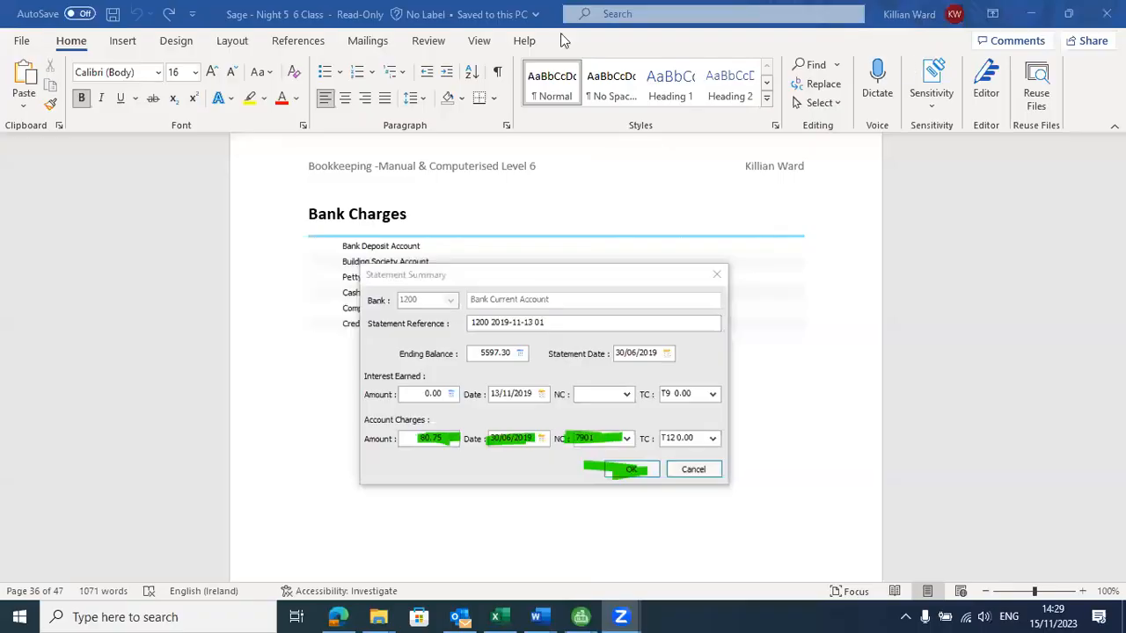
key(alt+Tab)
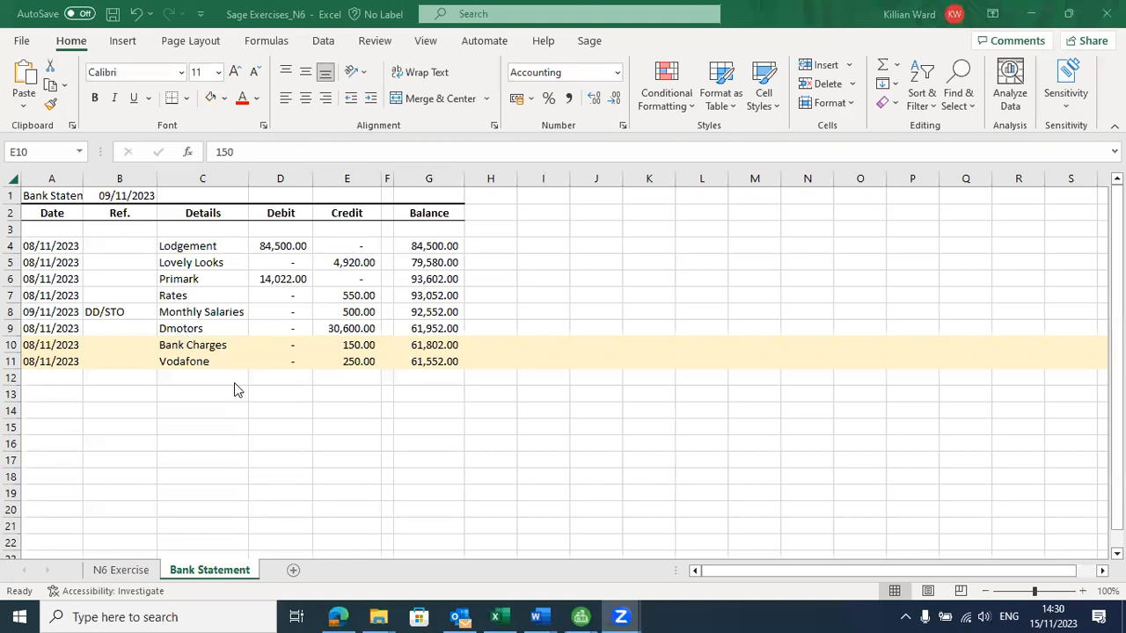
click(194, 346)
click(194, 345)
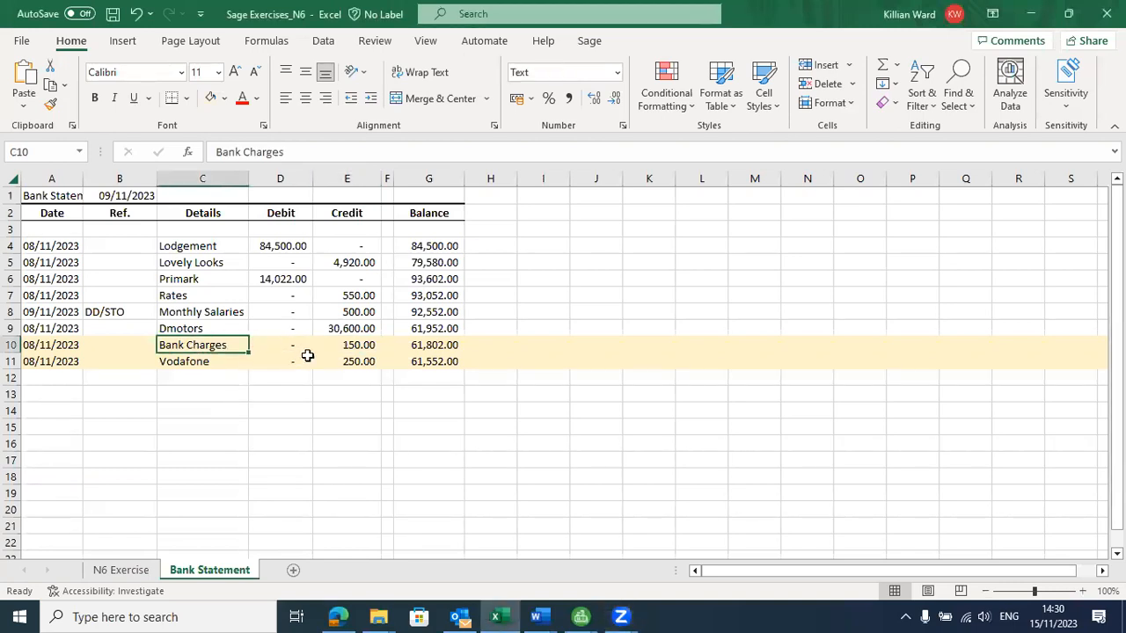
click(357, 341)
click(368, 359)
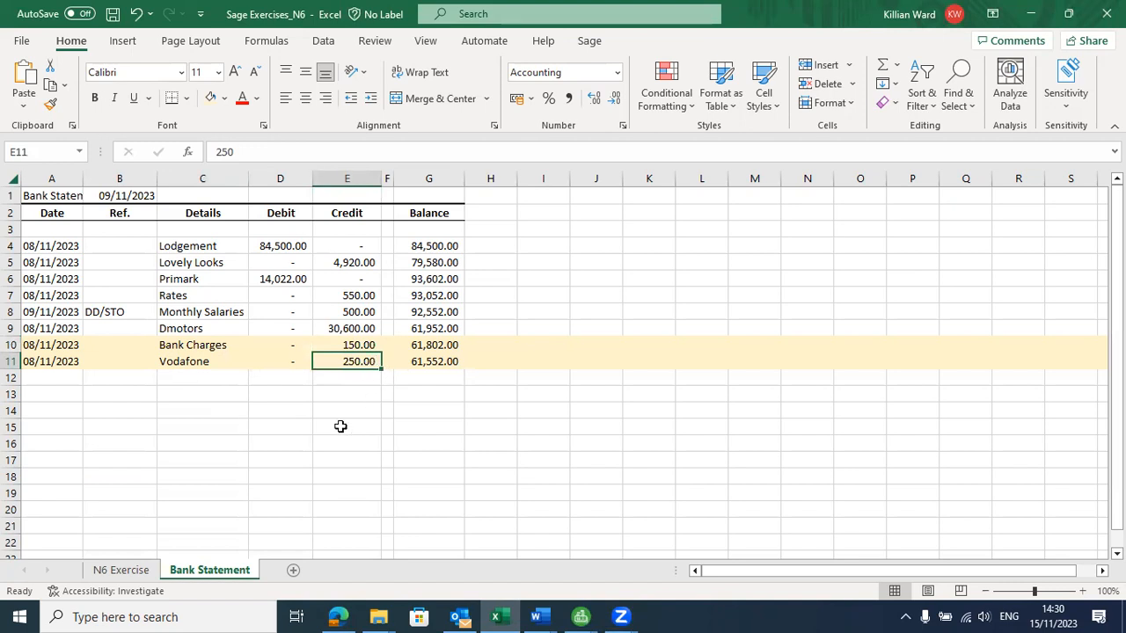
key(Up)
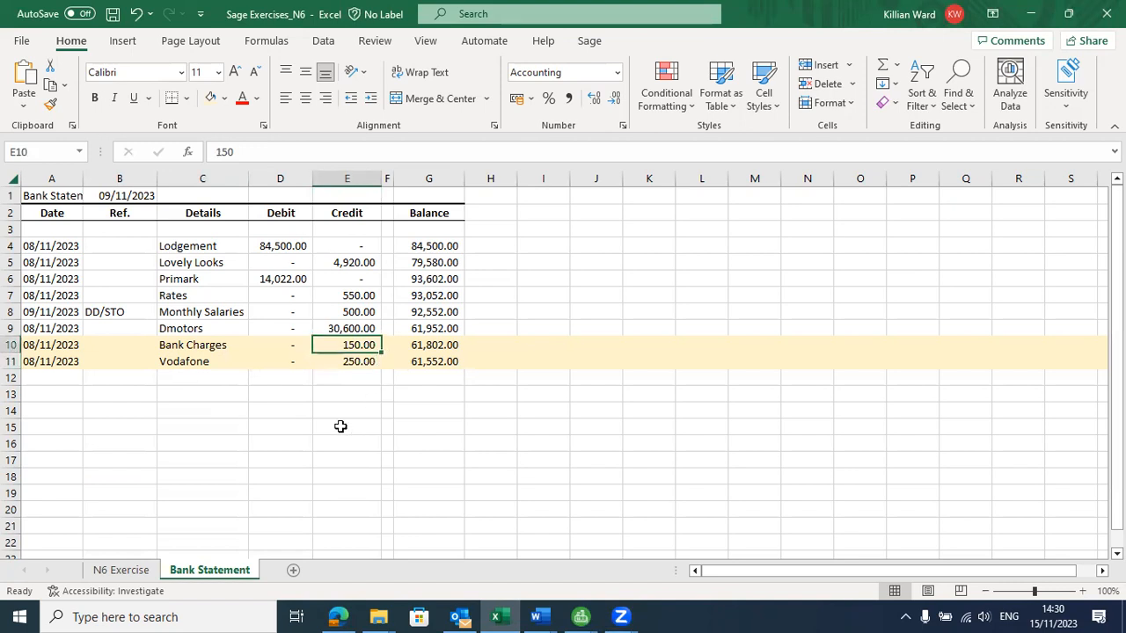
Start a bank payment from the Sage reconciliation for account 1200 and enter "bank charges" as its details
key(alt+Tab)
key(alt+Tab)
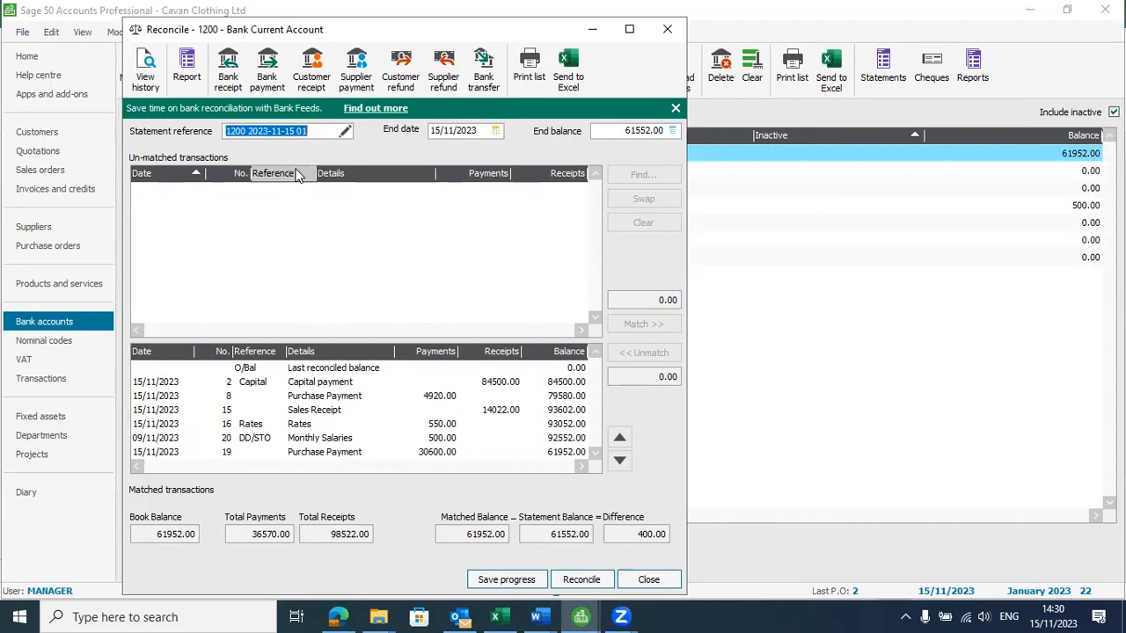
click(265, 76)
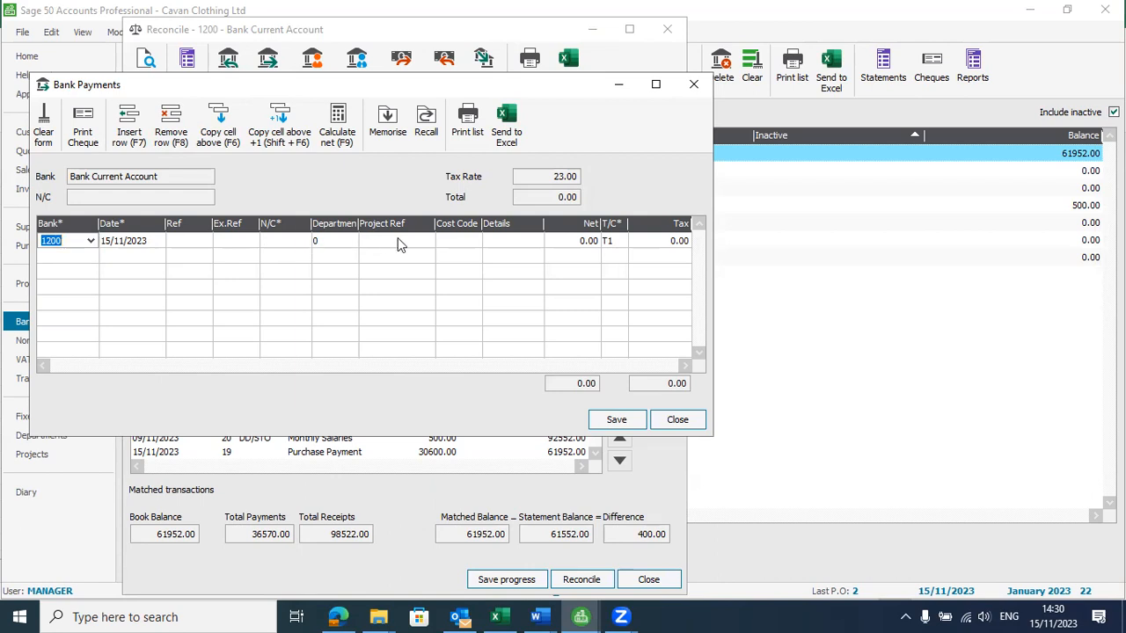
click(455, 243)
click(514, 240)
text(bank charges)
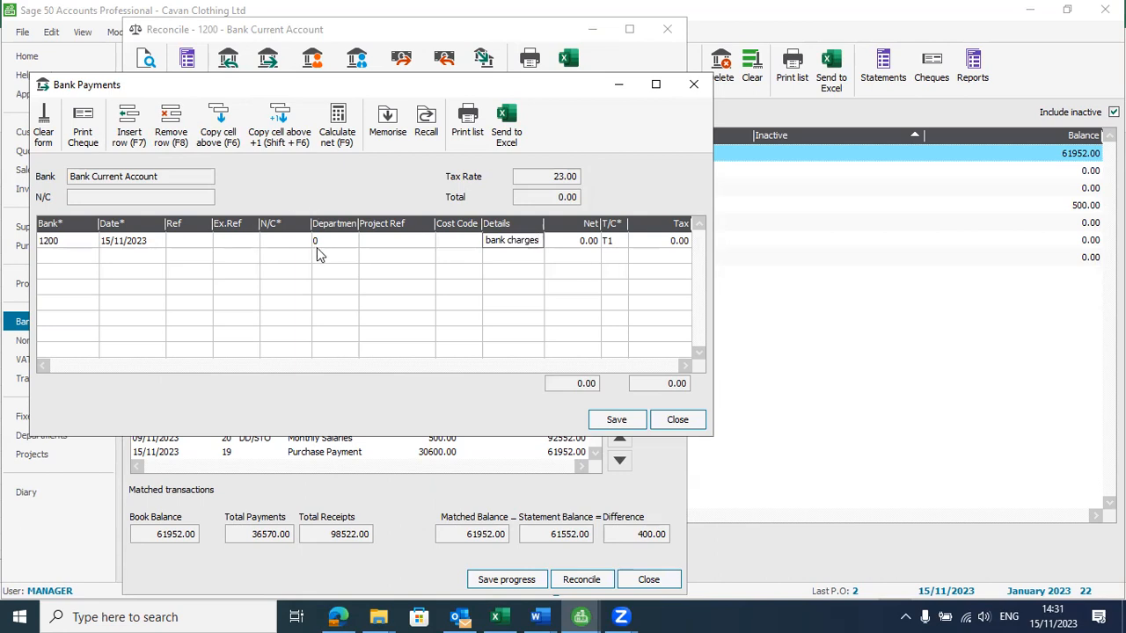
click(317, 248)
click(301, 243)
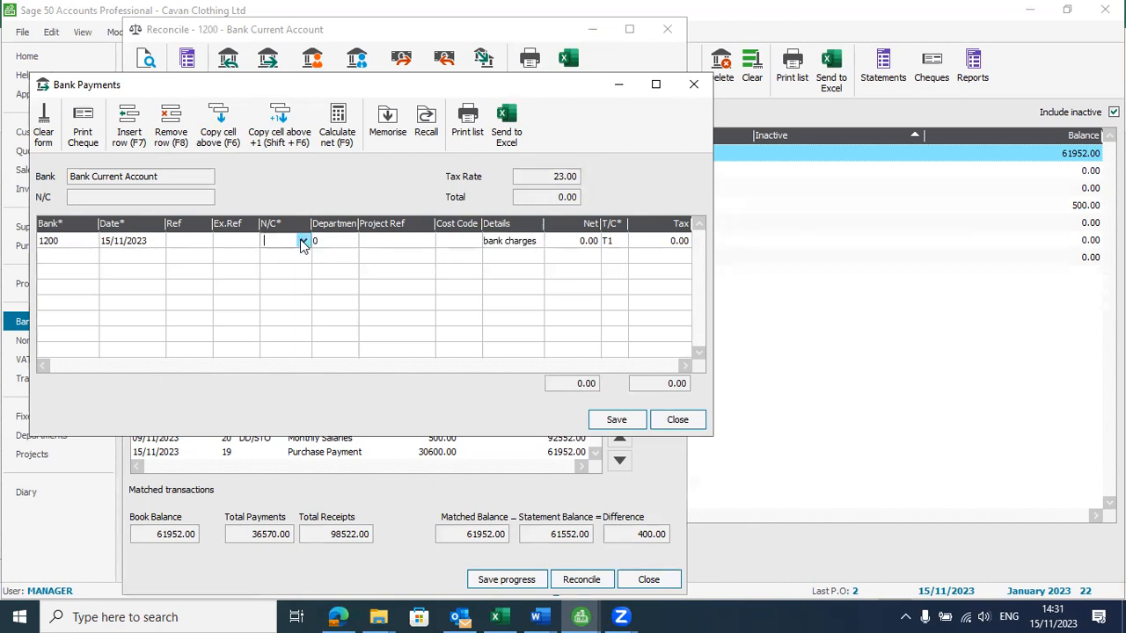
click(302, 243)
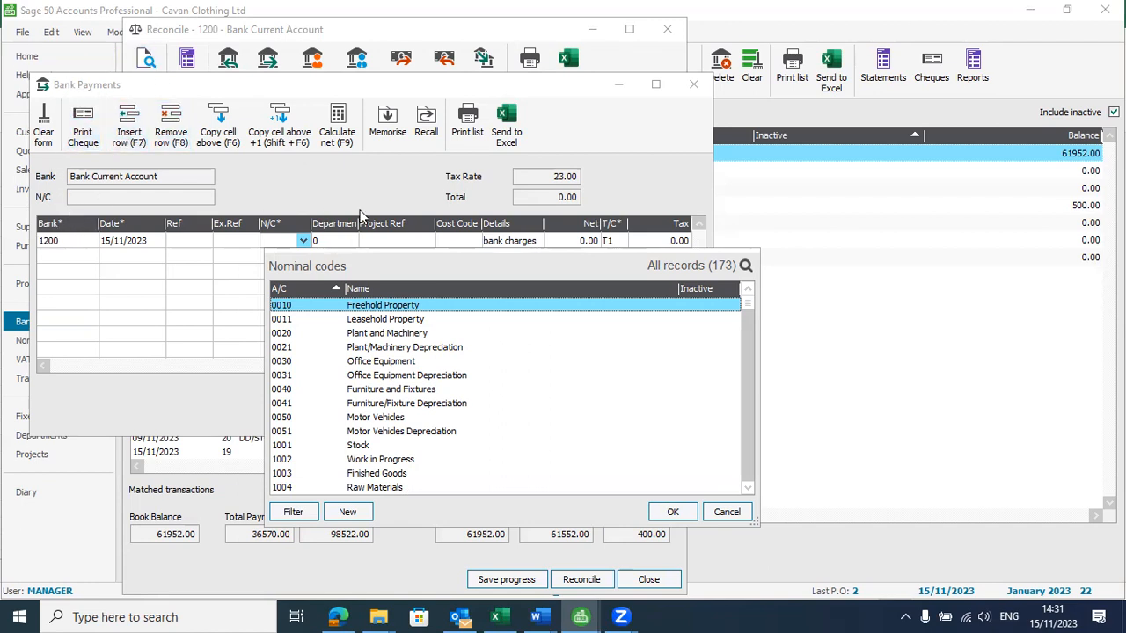
click(339, 181)
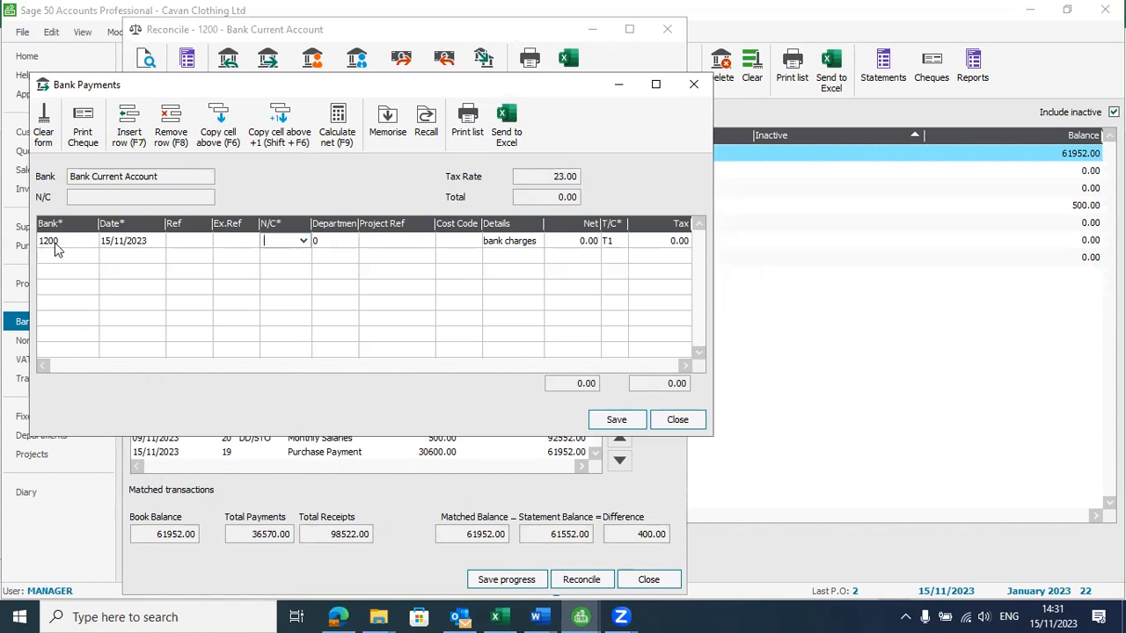
Assign nominal code 7901 Bank Charges to the bank charges payment line
click(303, 241)
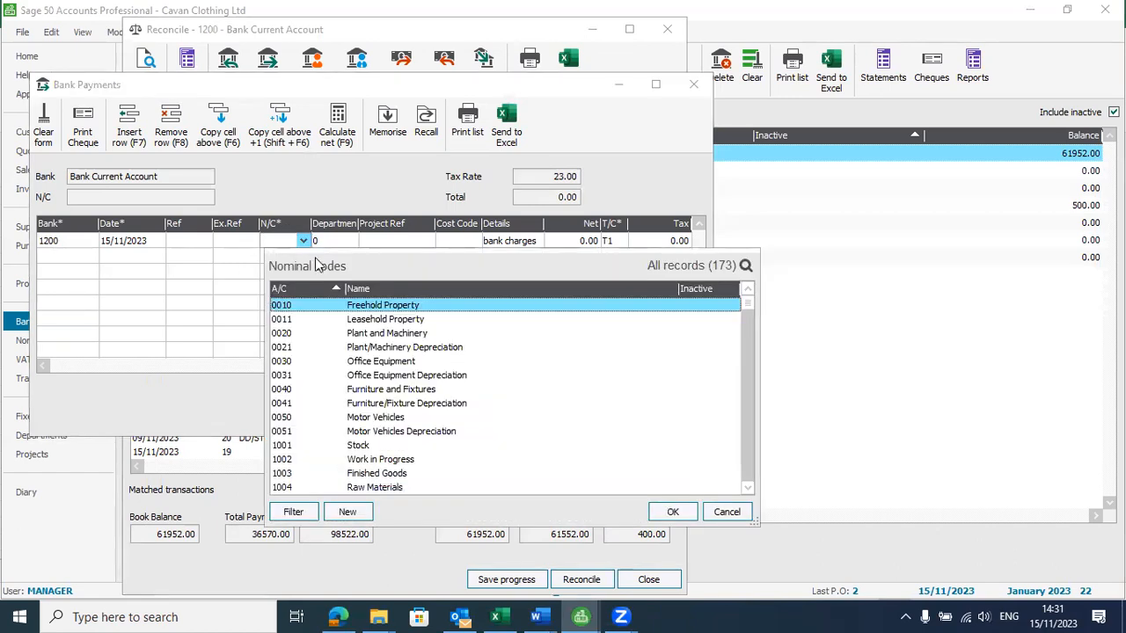
key(8)
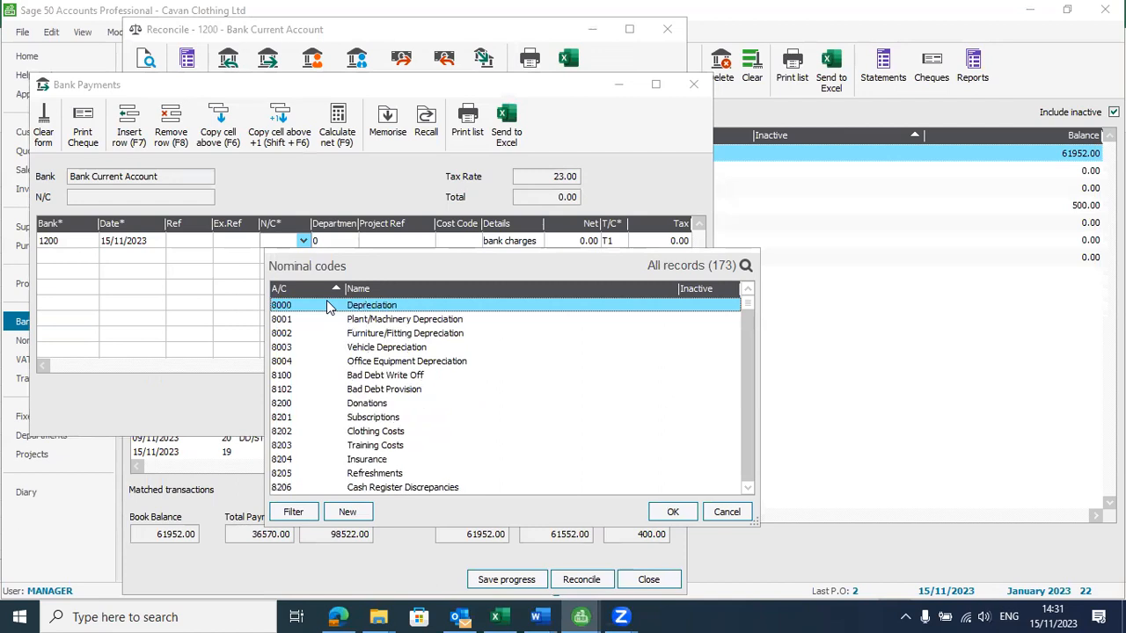
key(7)
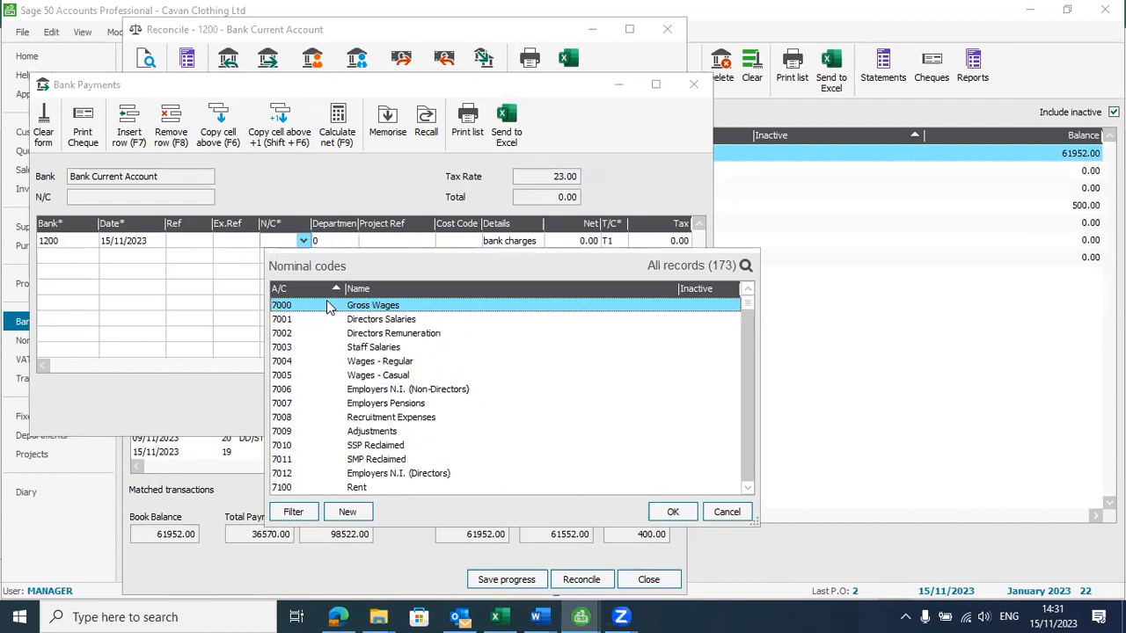
key(Down)
key(Down)
key(Down)
key(Down)
key(Down)
key(Down)
key(Down)
key(Down)
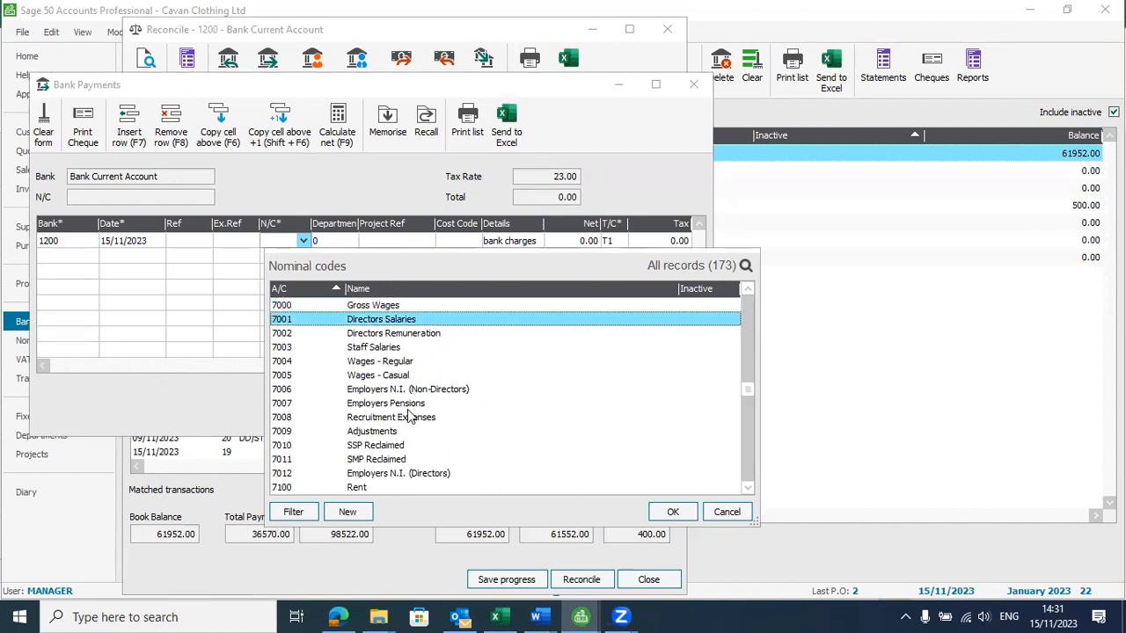
key(Down)
key(Down)
key(Down)
key(Down)
key(Down)
key(Down)
key(Down)
key(Down)
key(Down)
key(Down)
key(Down)
key(Down)
key(Down)
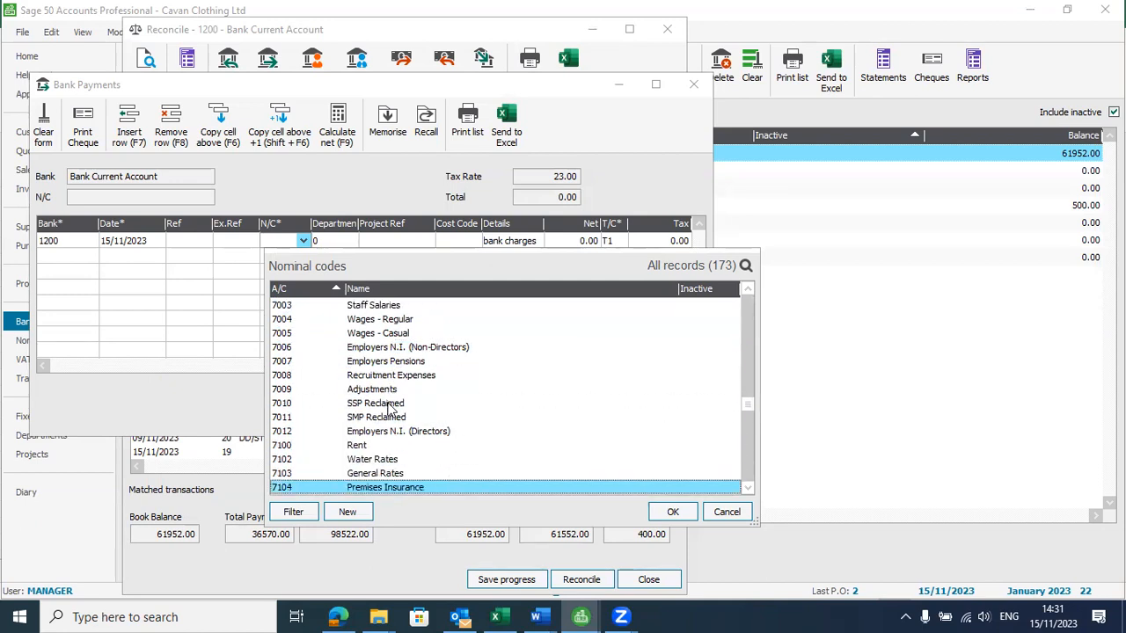
key(Down)
key(Down)
key(Down)
key(Down)
key(Down)
key(Down)
key(Down)
key(Down)
key(Down)
key(Down)
key(Down)
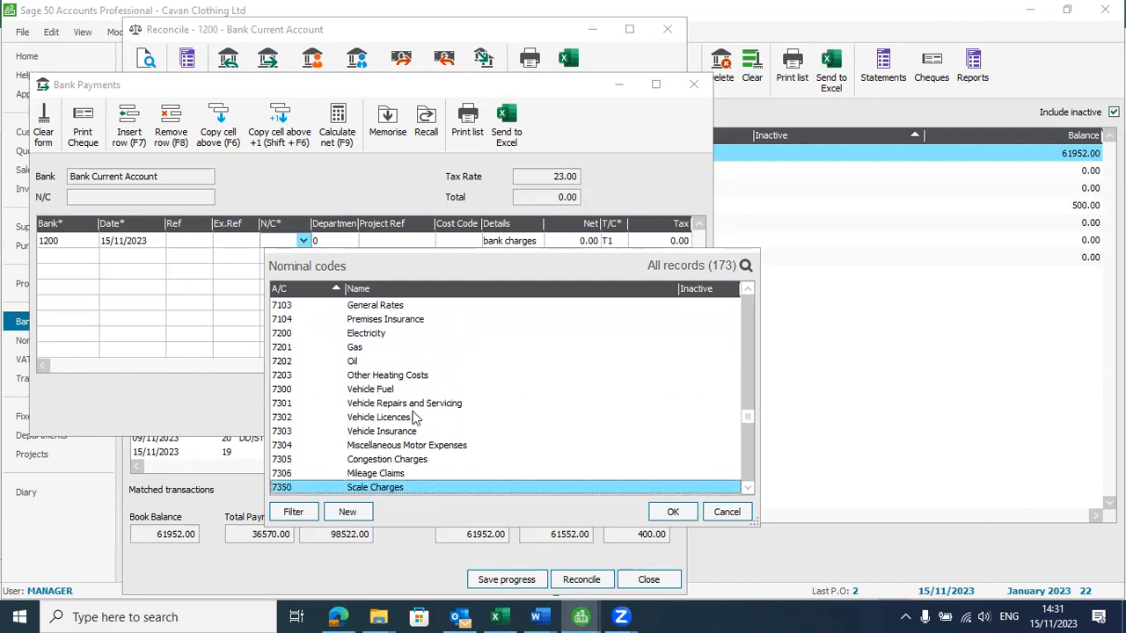
key(Down)
key(Down)
key(Down)
key(Down)
key(Down)
key(Down)
key(Down)
key(Down)
key(Down)
key(Down)
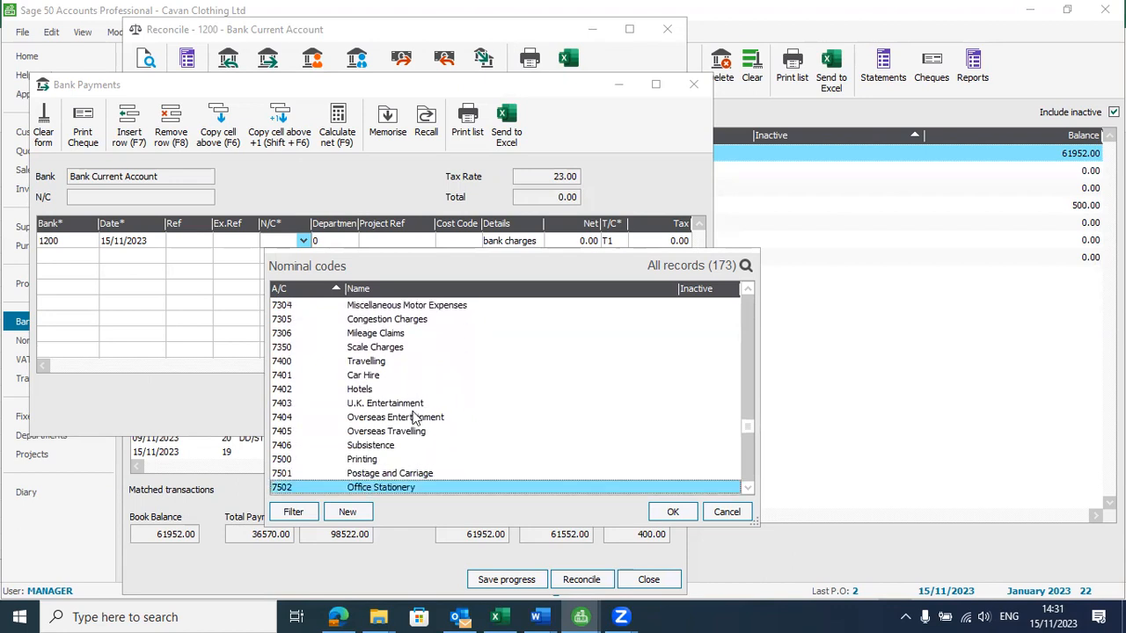
key(Down)
key(Down)
key(Down)
key(Down)
key(Down)
key(Down)
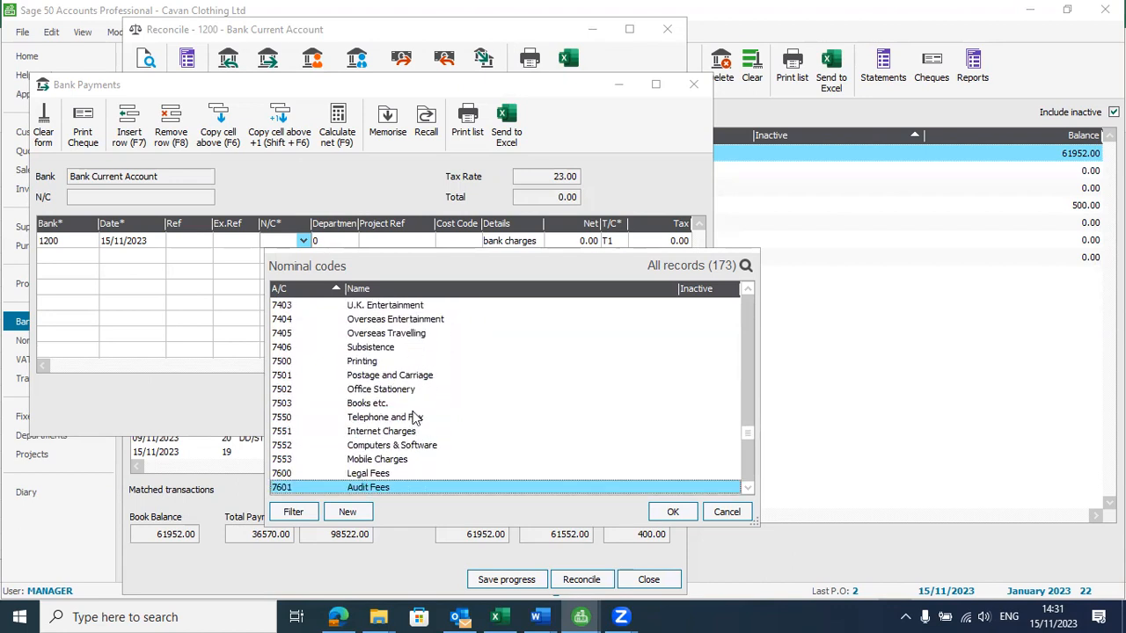
key(Down)
key(Down)
key(Down)
key(Down)
key(Down)
key(Down)
key(Down)
key(Down)
key(Down)
key(Down)
key(Down)
key(Down)
key(Down)
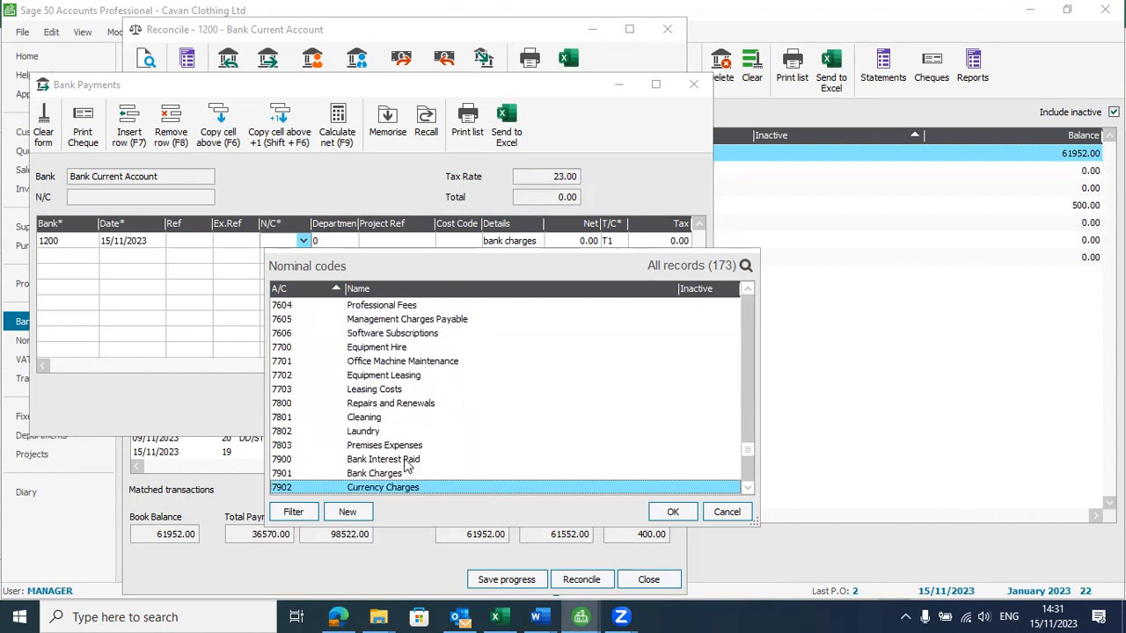
click(378, 475)
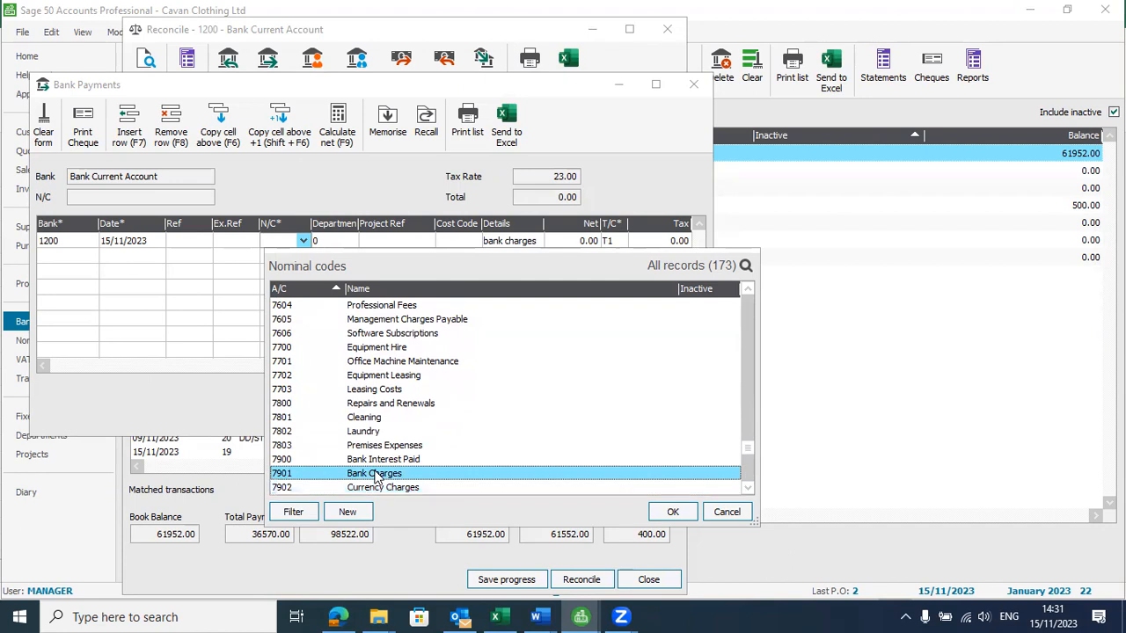
click(672, 511)
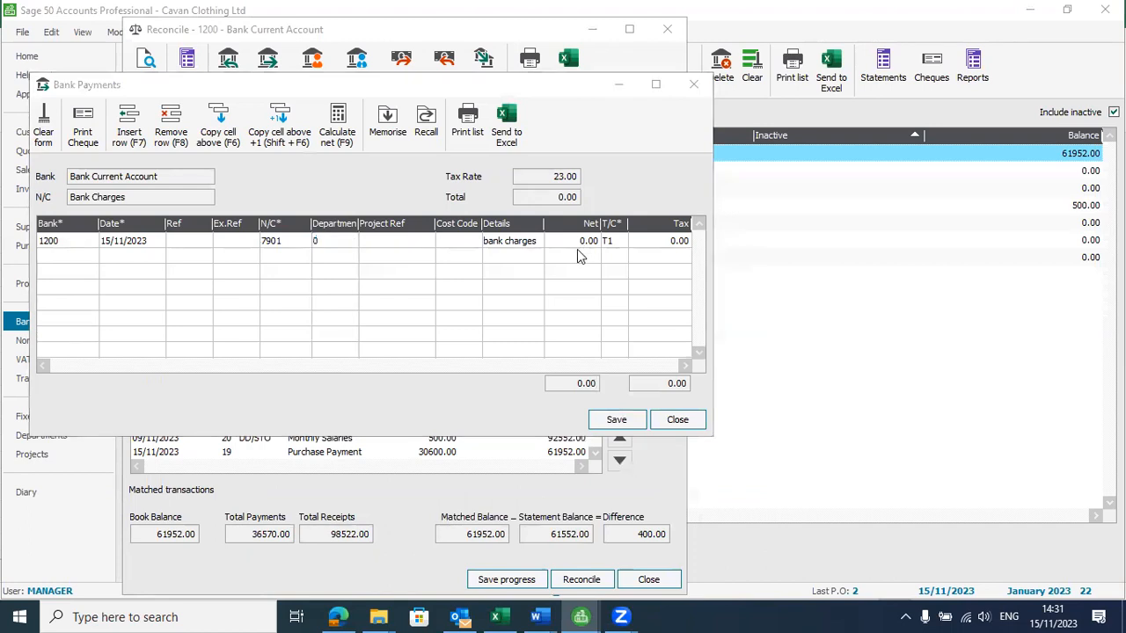
Enter a net amount of 150.00 on the bank charges payment line
key(alt+Tab)
key(Tab)
key(alt+Tab)
key(Tab)
key(Tab)
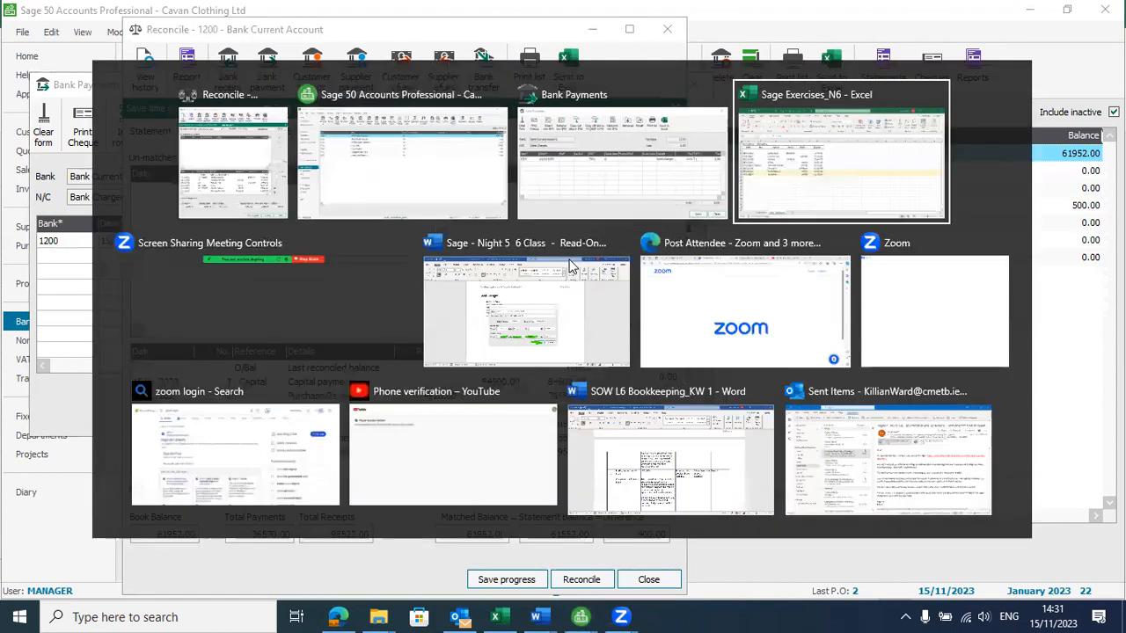
key(alt+Tab)
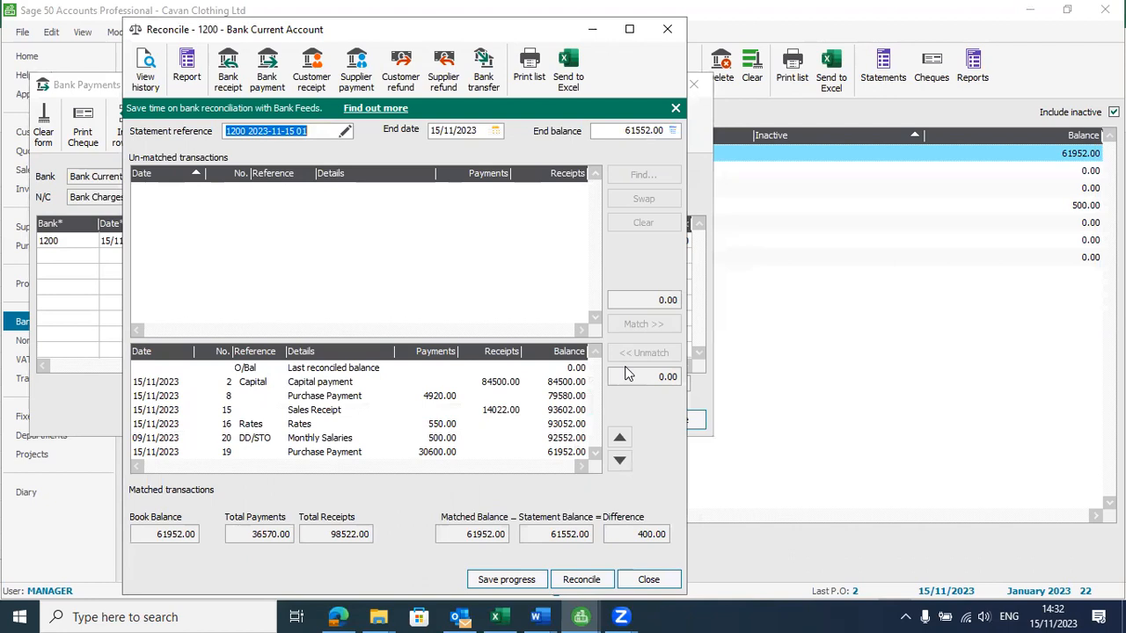
key(alt+Tab)
key(Tab)
key(Tab)
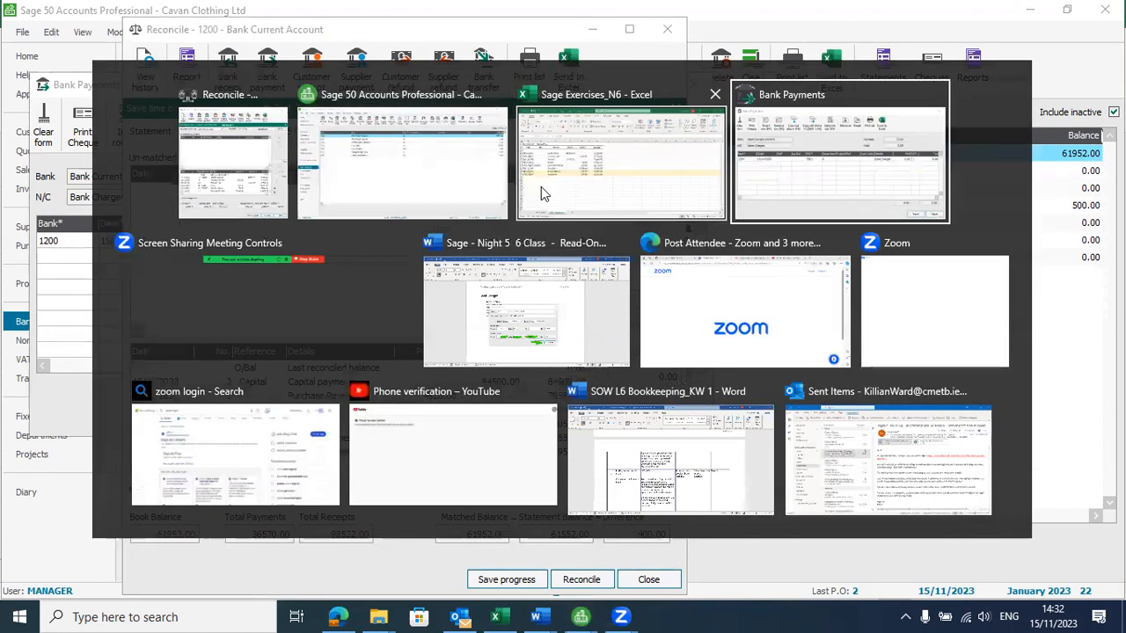
click(591, 245)
text(150)
key(Tab)
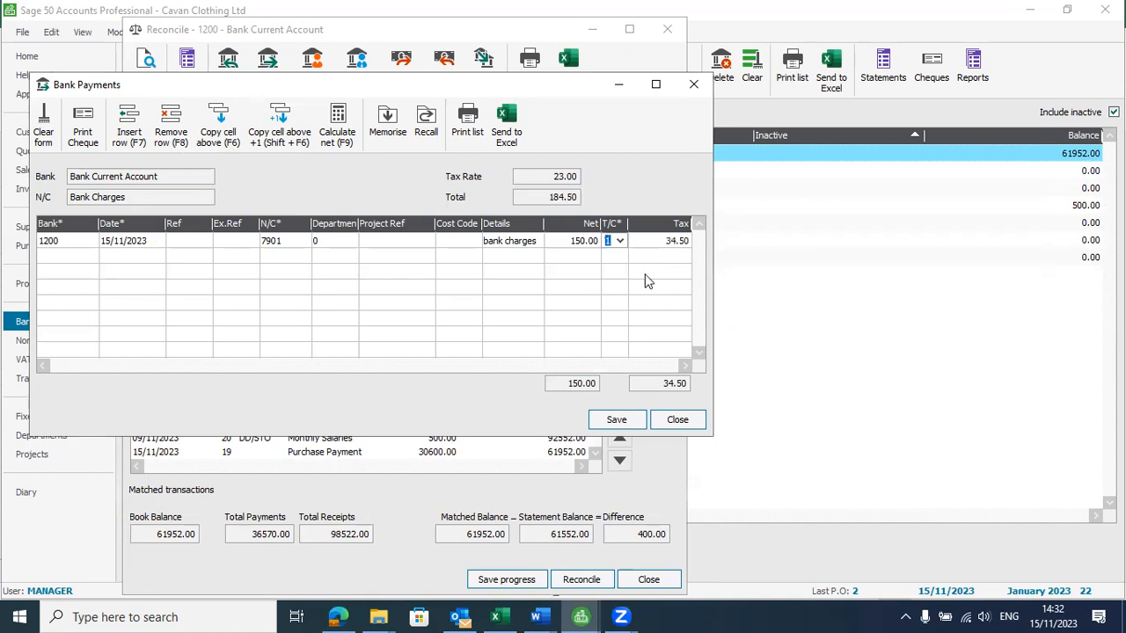
Set the bank charges payment's tax code to T0, then save the payment and close the form
click(620, 242)
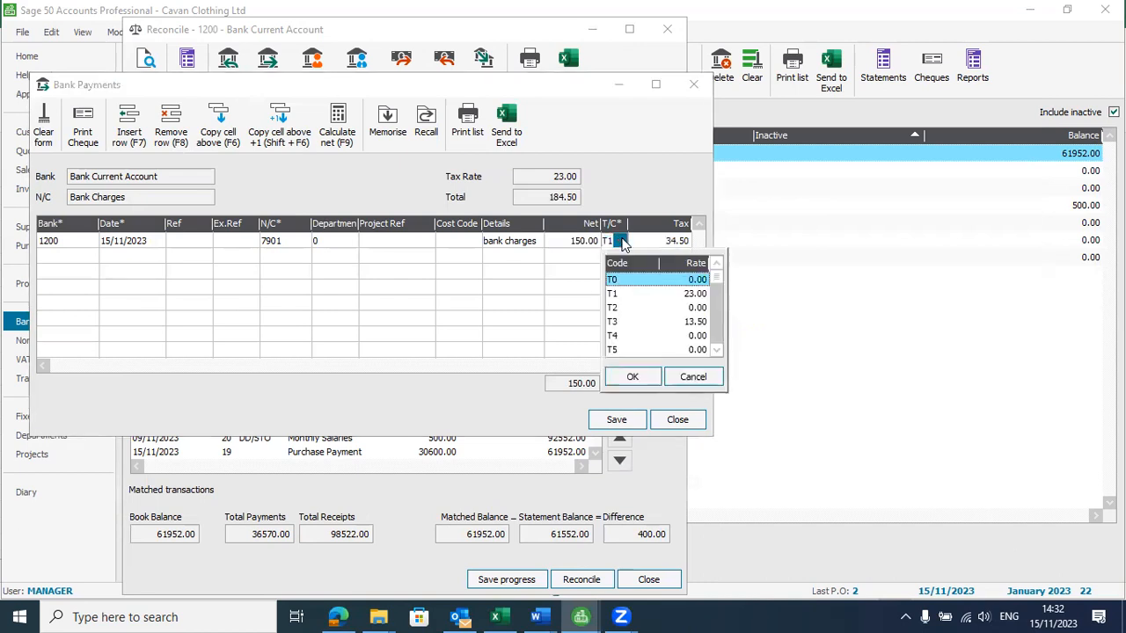
key(Return)
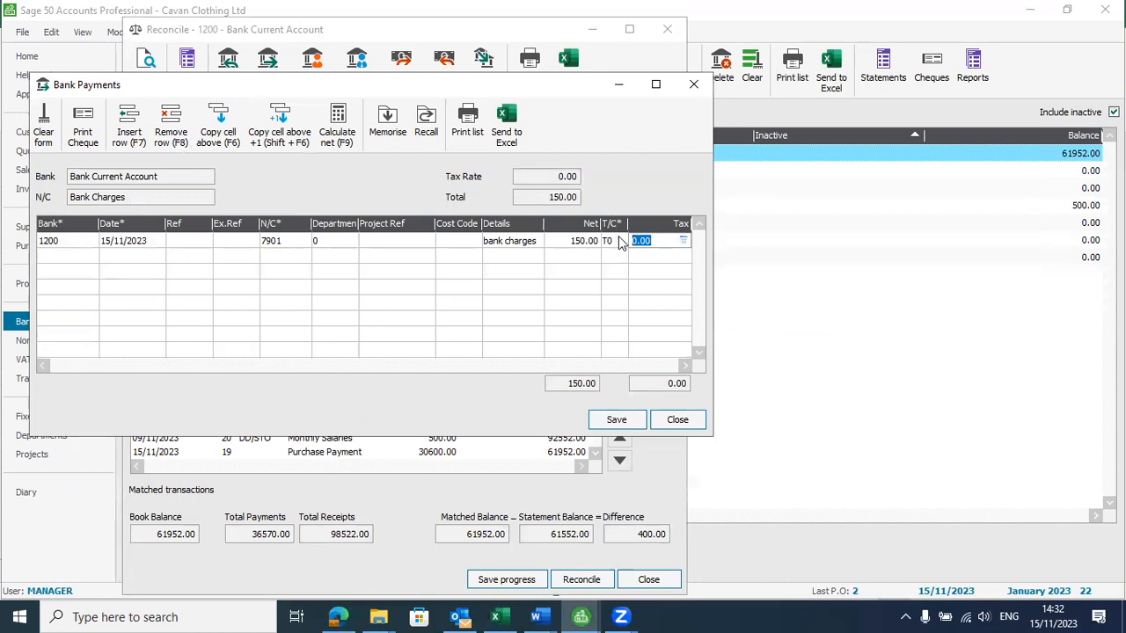
click(628, 425)
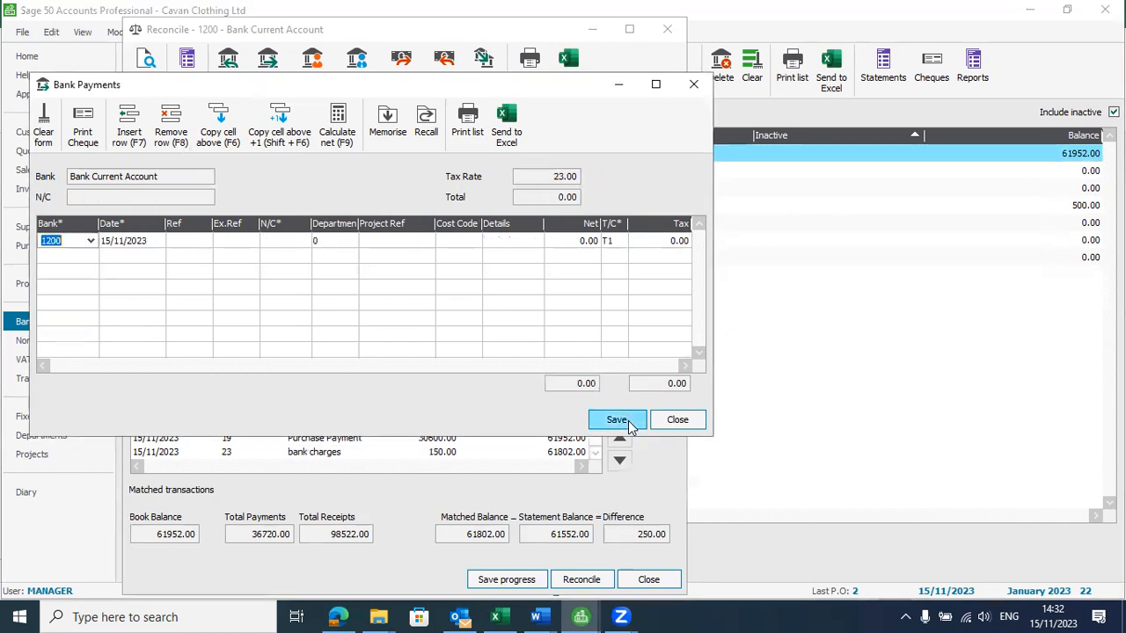
click(678, 420)
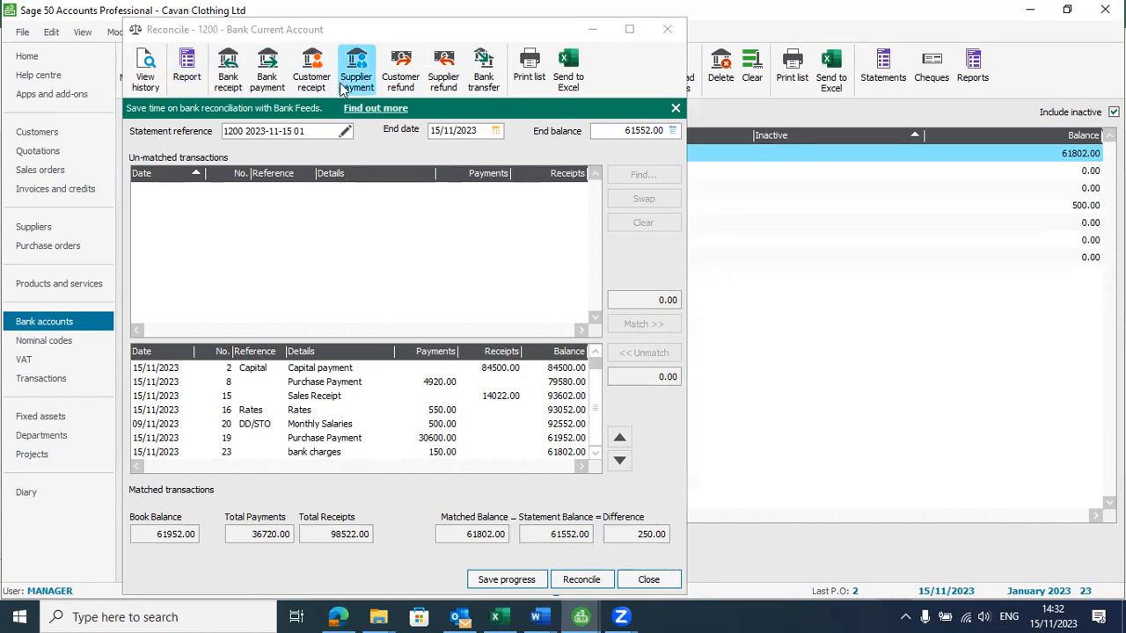
Check the Vodafone row in the Excel bank statement and prepare a 250.00 supplier payment to VOD Vodafone from account 1200 in Sage
key(alt+Tab)
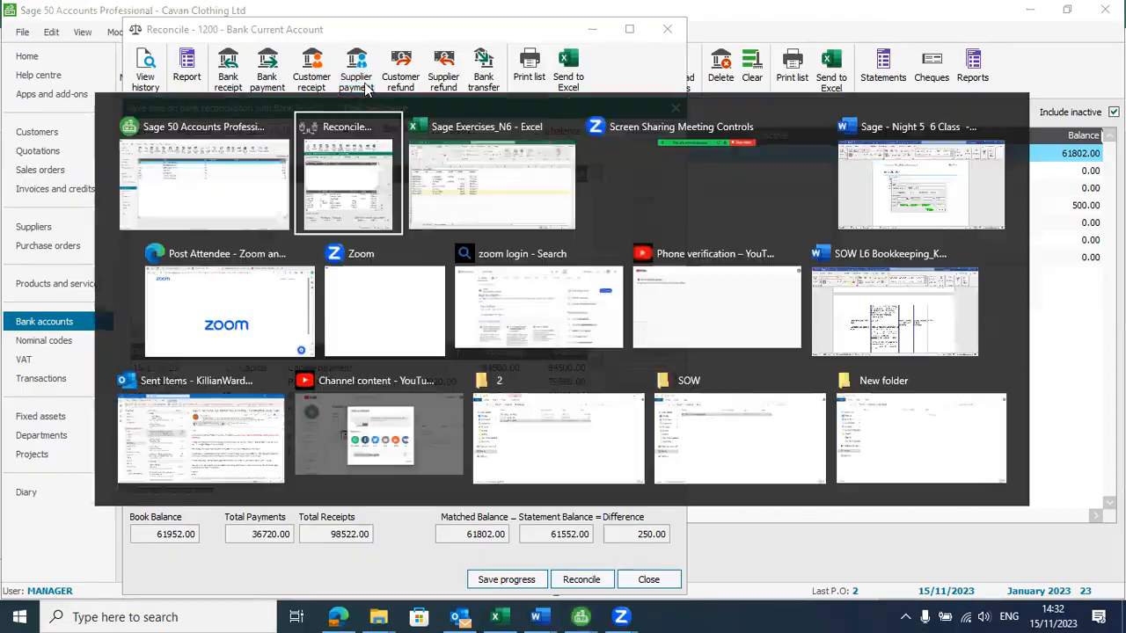
click(351, 362)
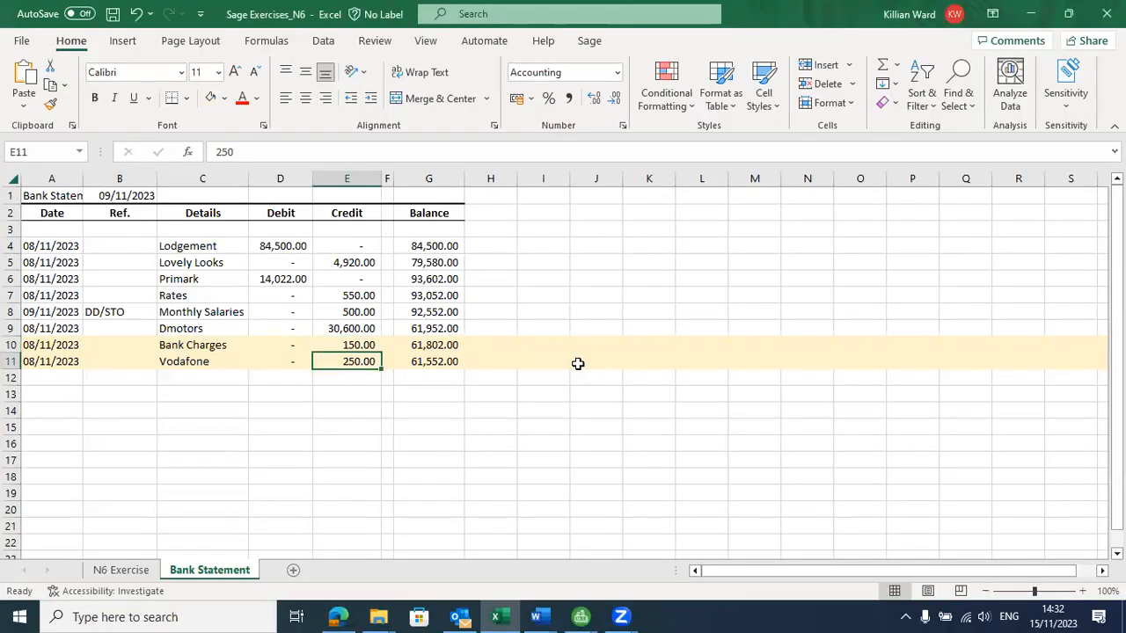
key(alt+Tab)
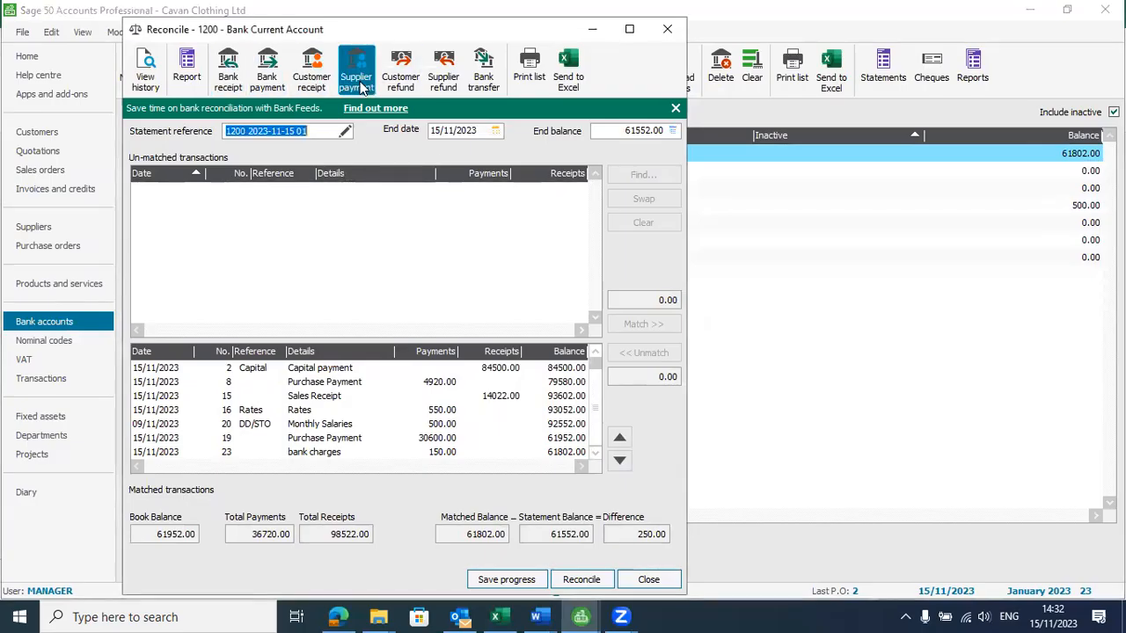
click(361, 82)
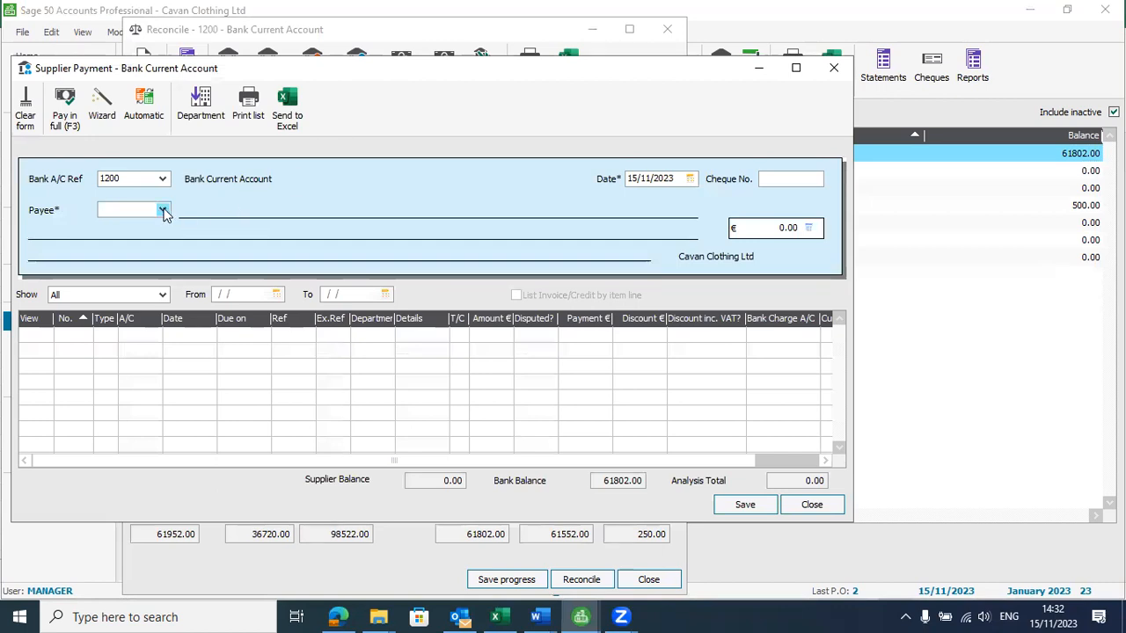
click(163, 209)
click(222, 302)
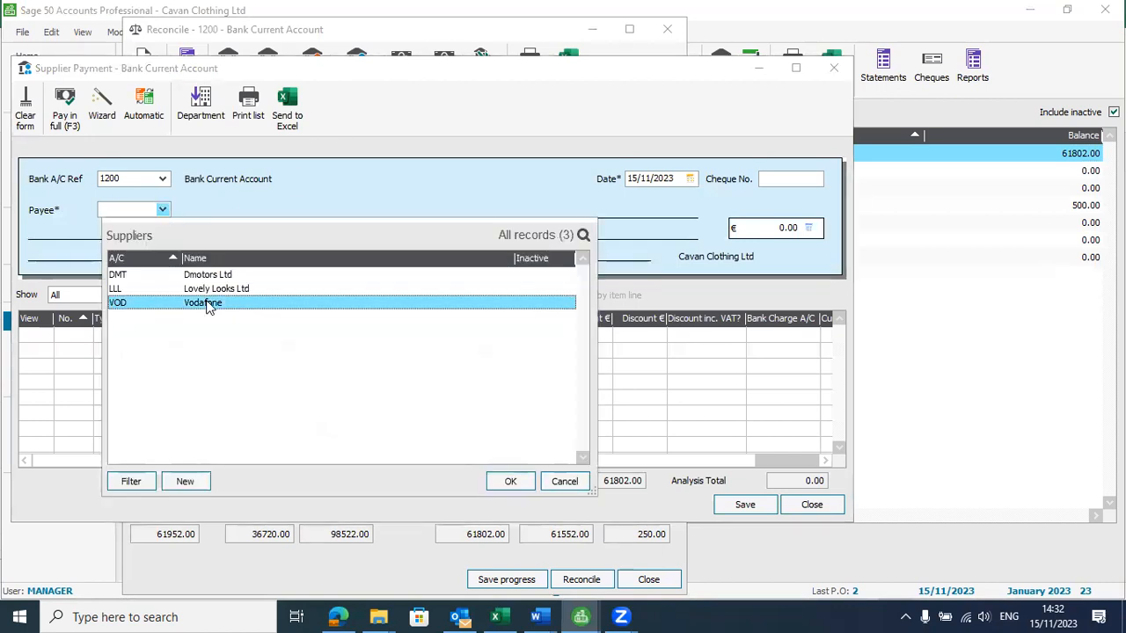
click(504, 483)
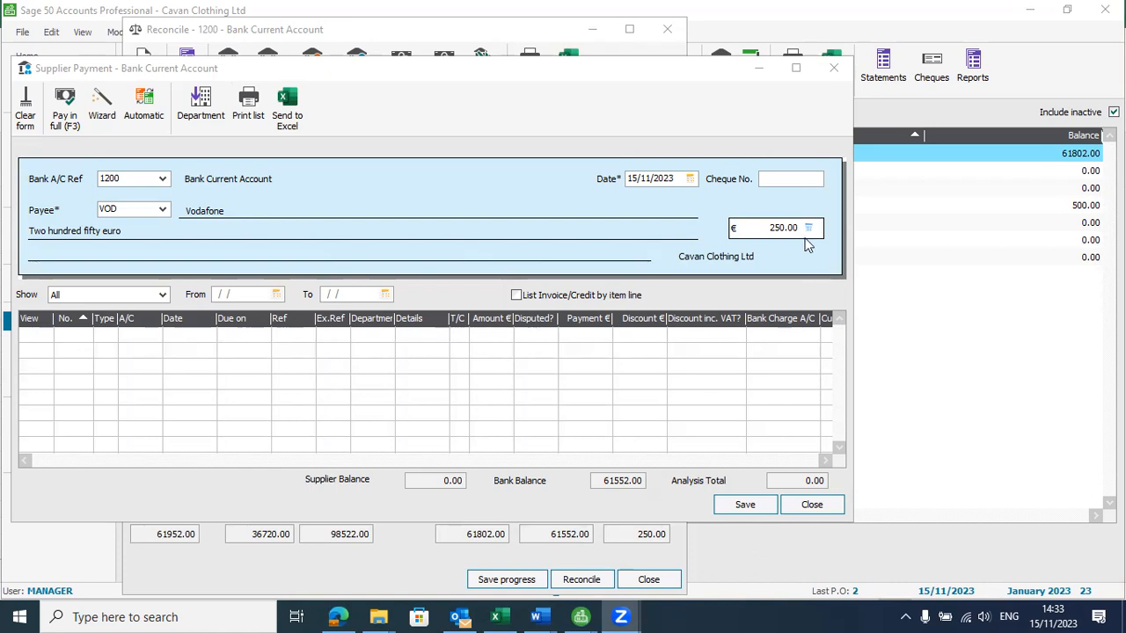
Decline posting the 250.00 Vodafone payment on account and close the supplier payment without saving
click(807, 507)
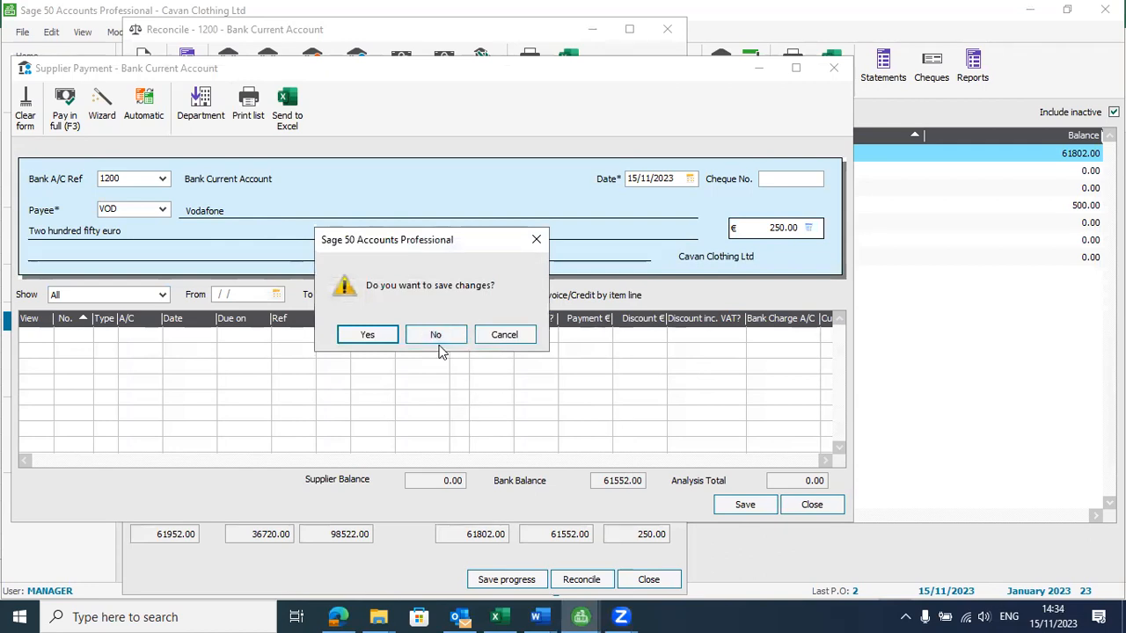
click(366, 339)
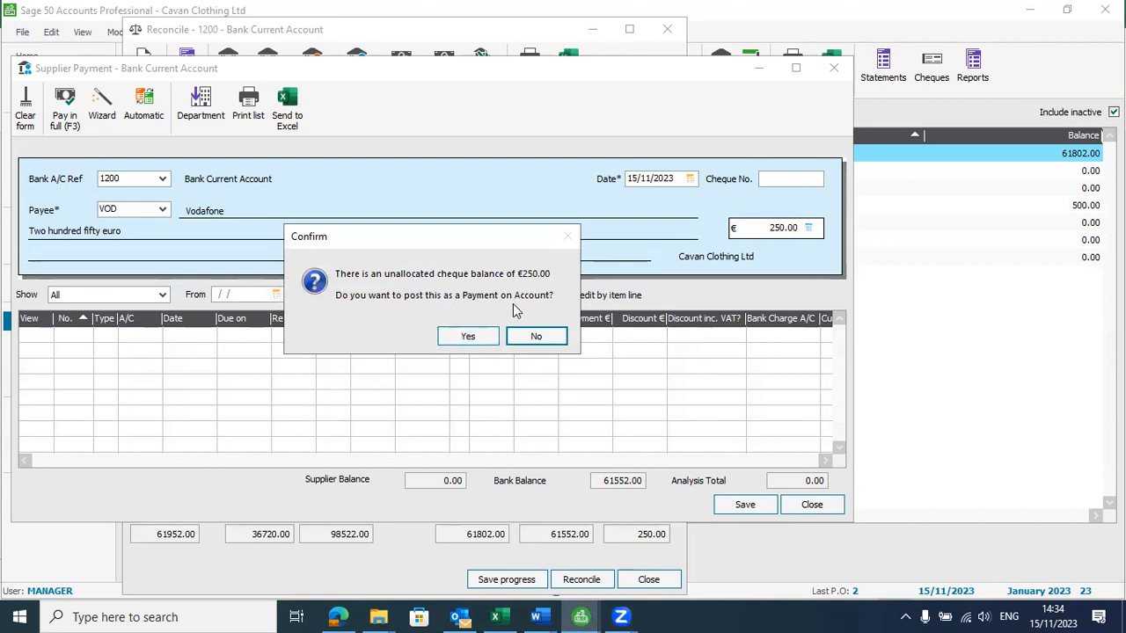
click(538, 339)
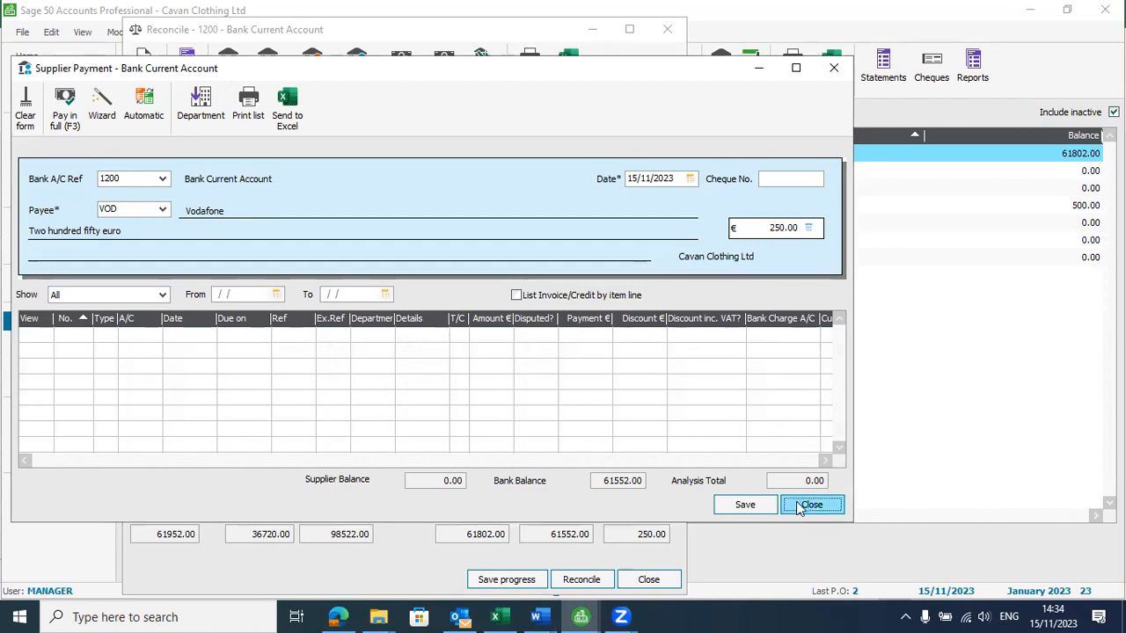
click(833, 68)
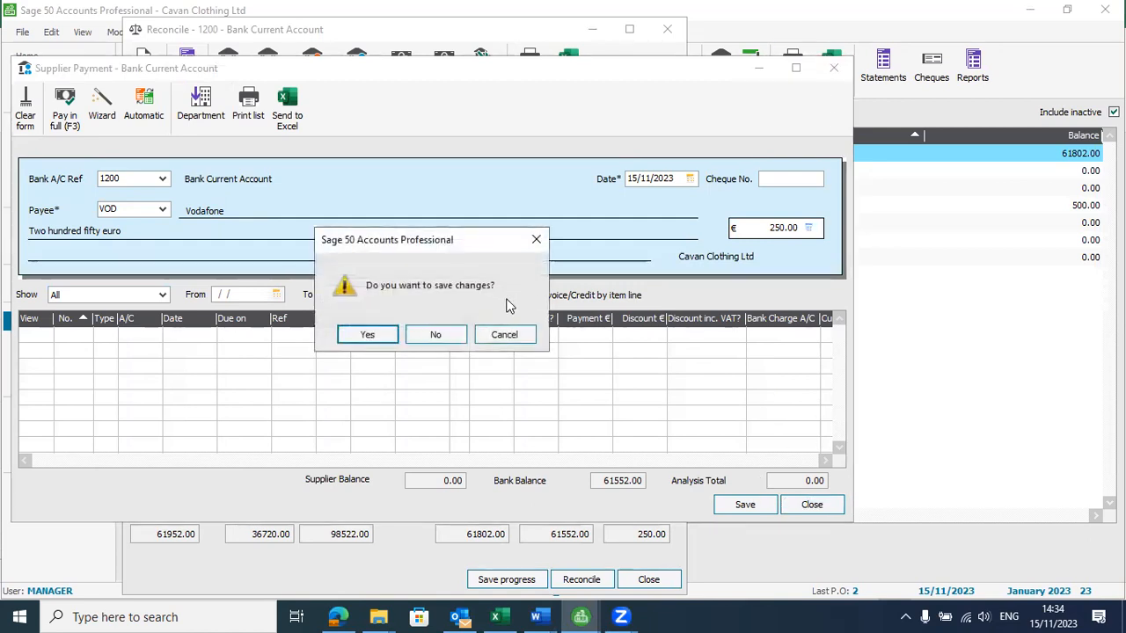
click(450, 335)
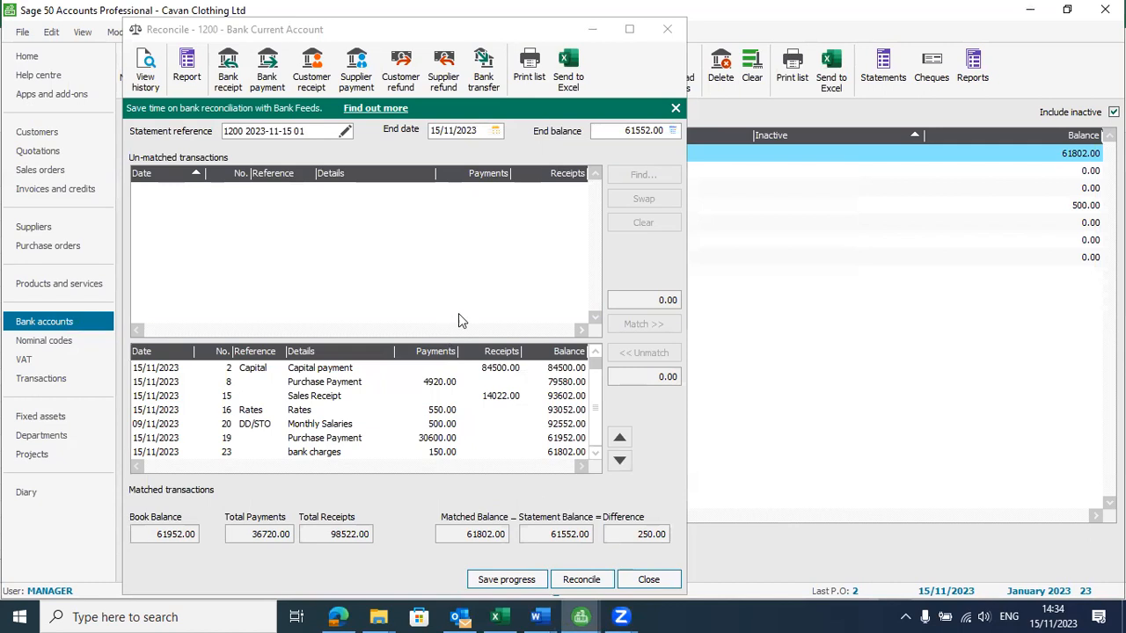
Save the progress of the Bank Current Account 1200 reconciliation
click(517, 582)
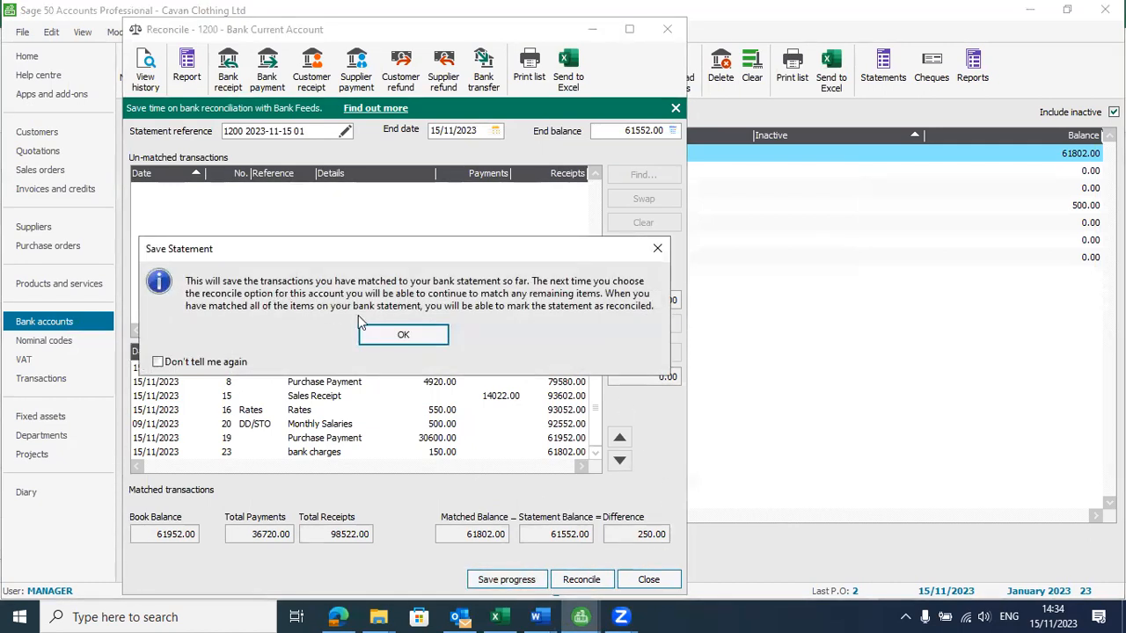
click(409, 337)
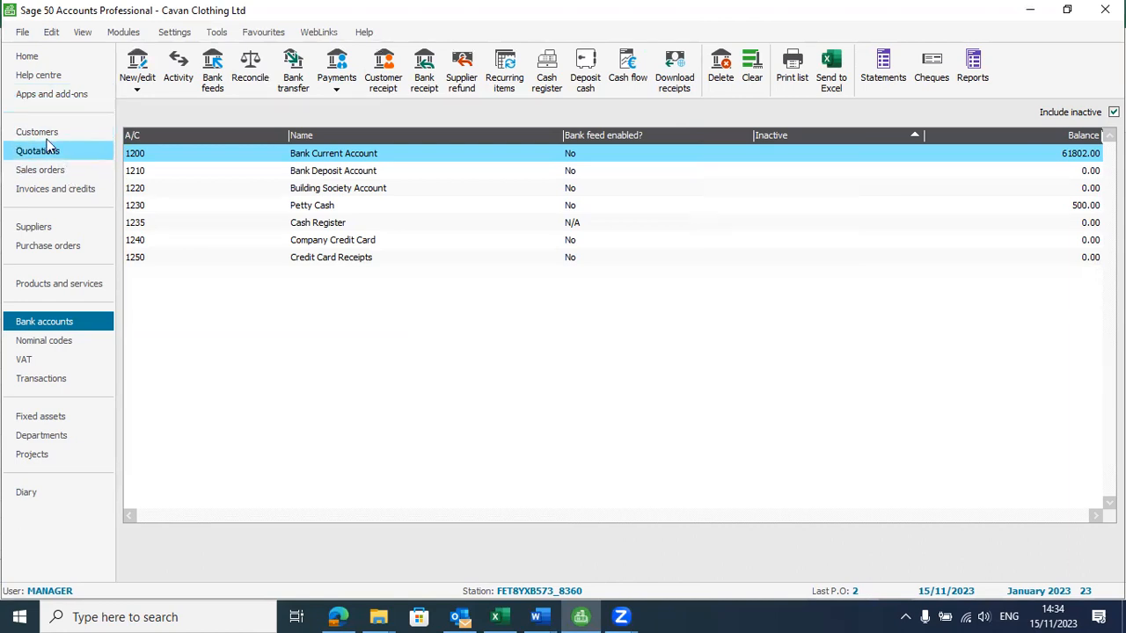
Open the supplier record for VOD Vodafone
click(71, 232)
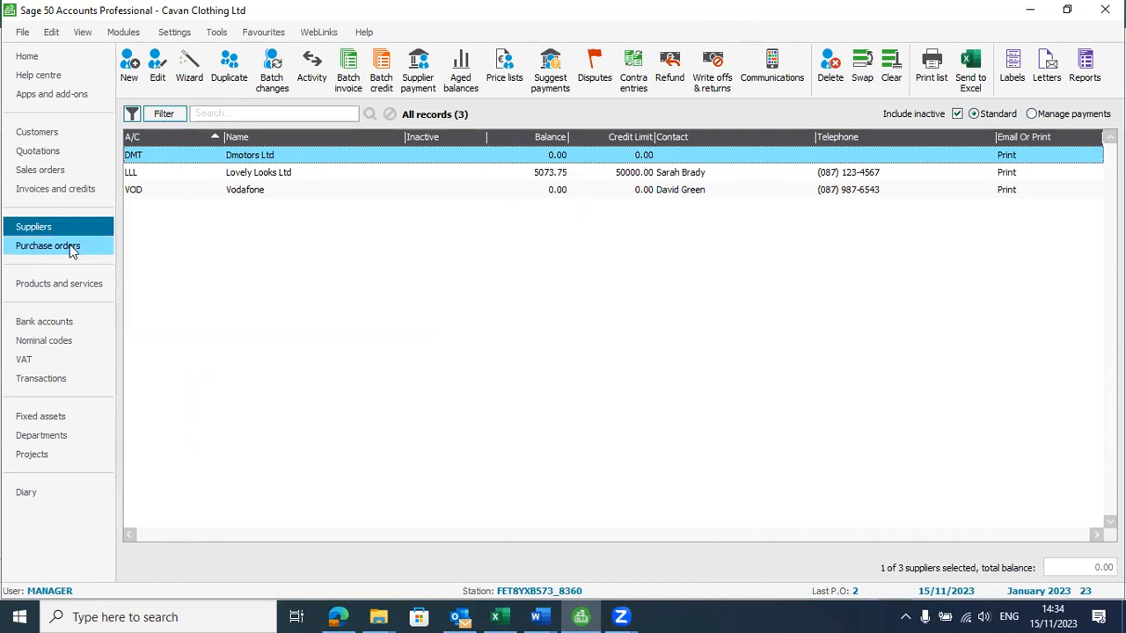
click(251, 192)
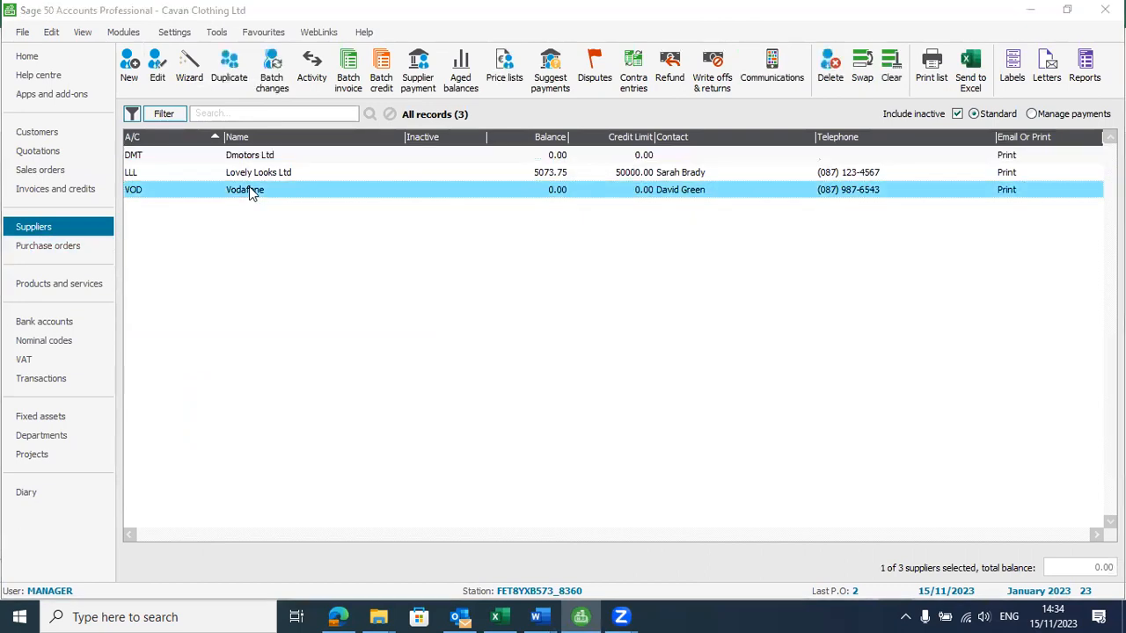
double_click(252, 192)
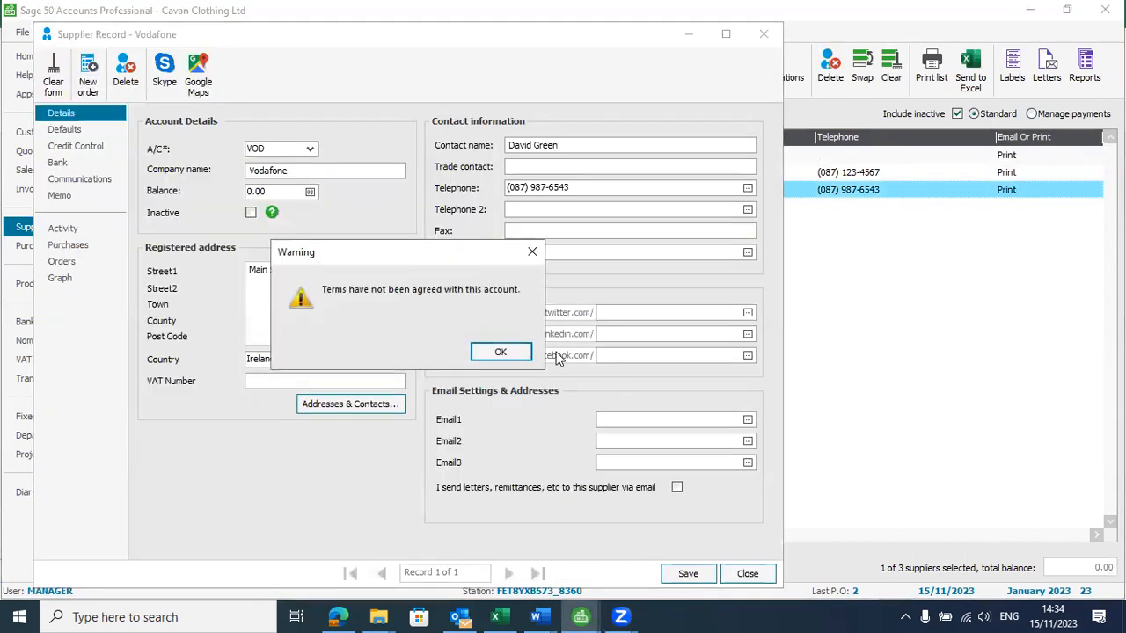
click(498, 352)
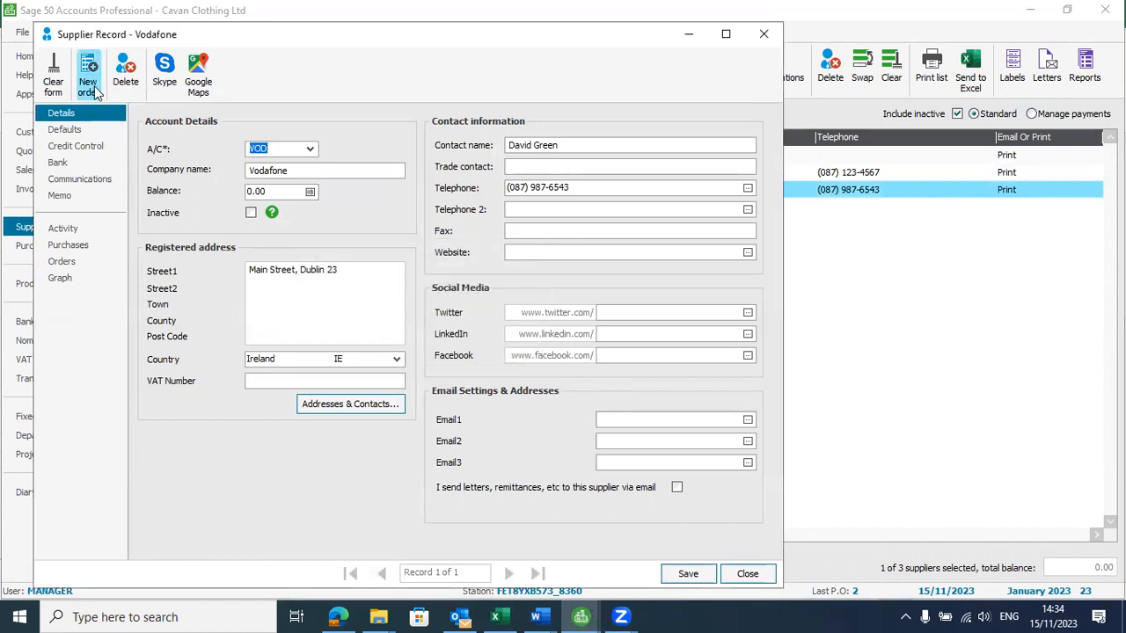
click(95, 94)
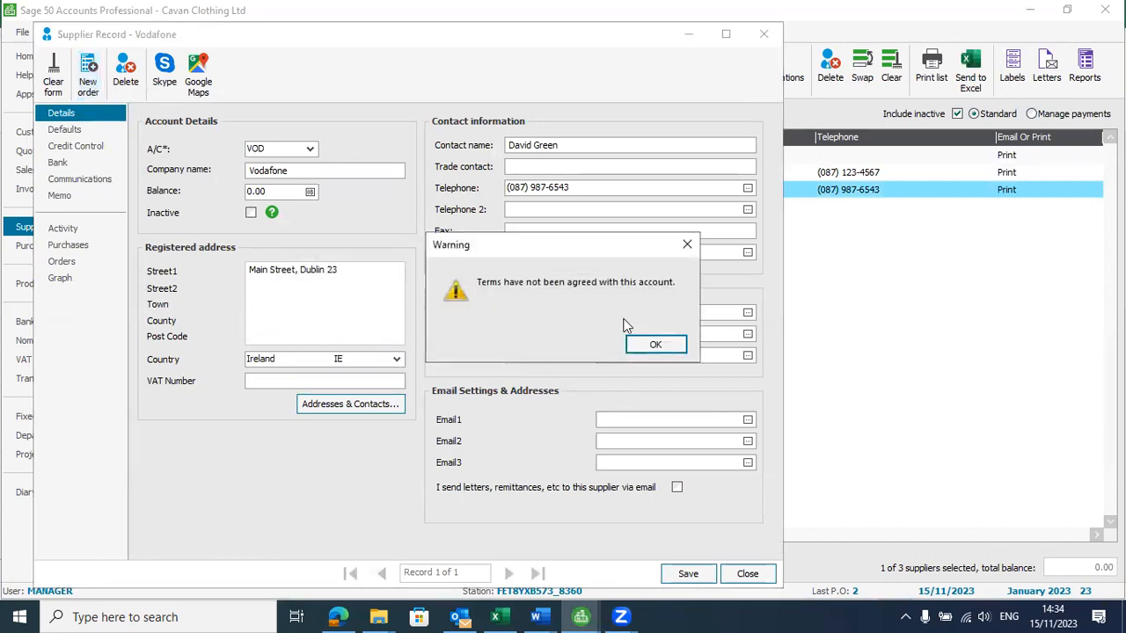
click(653, 347)
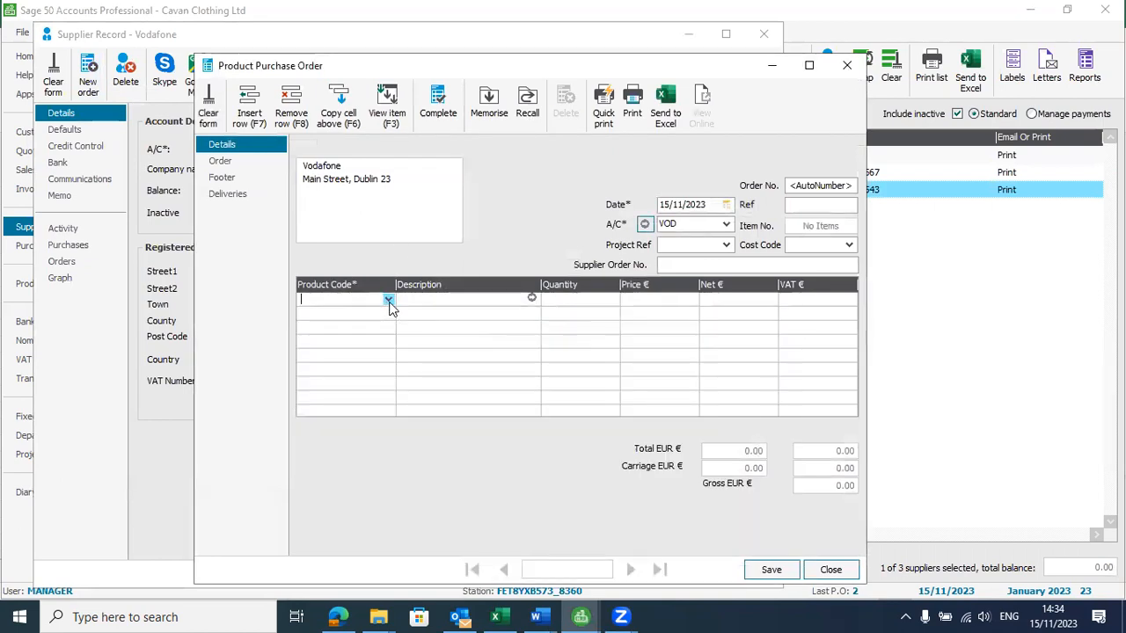
click(389, 300)
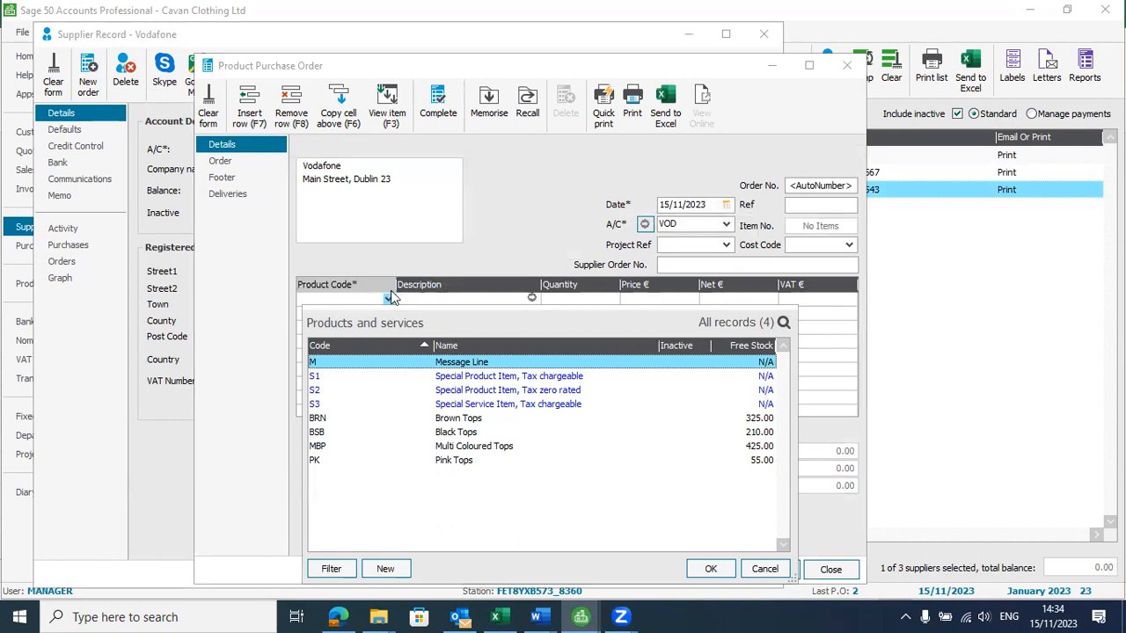
click(413, 263)
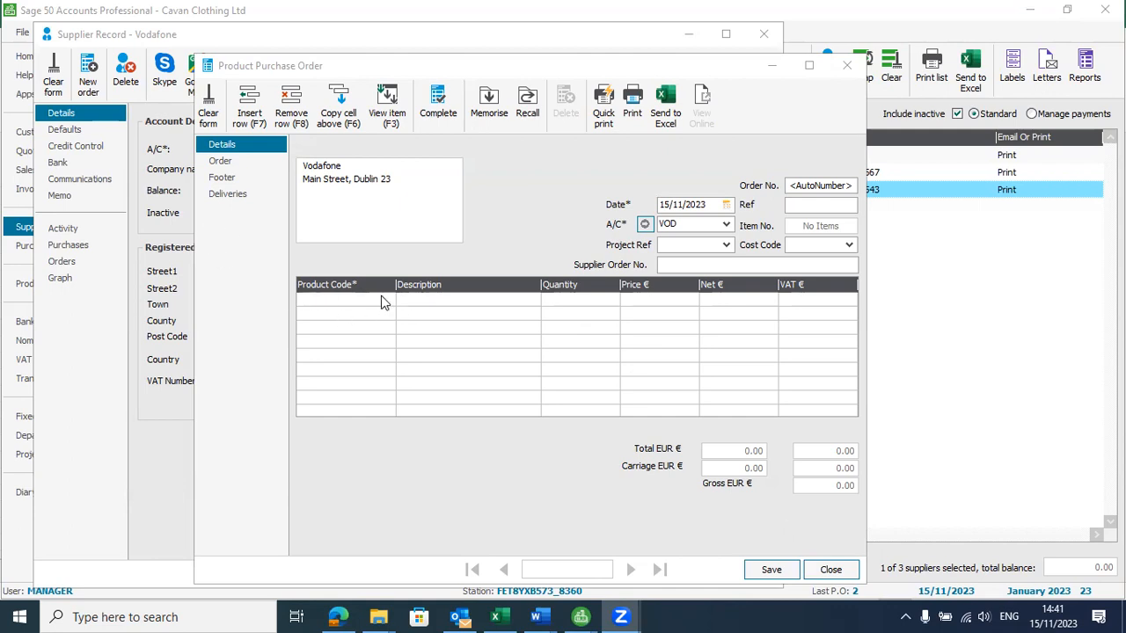
click(831, 569)
click(746, 574)
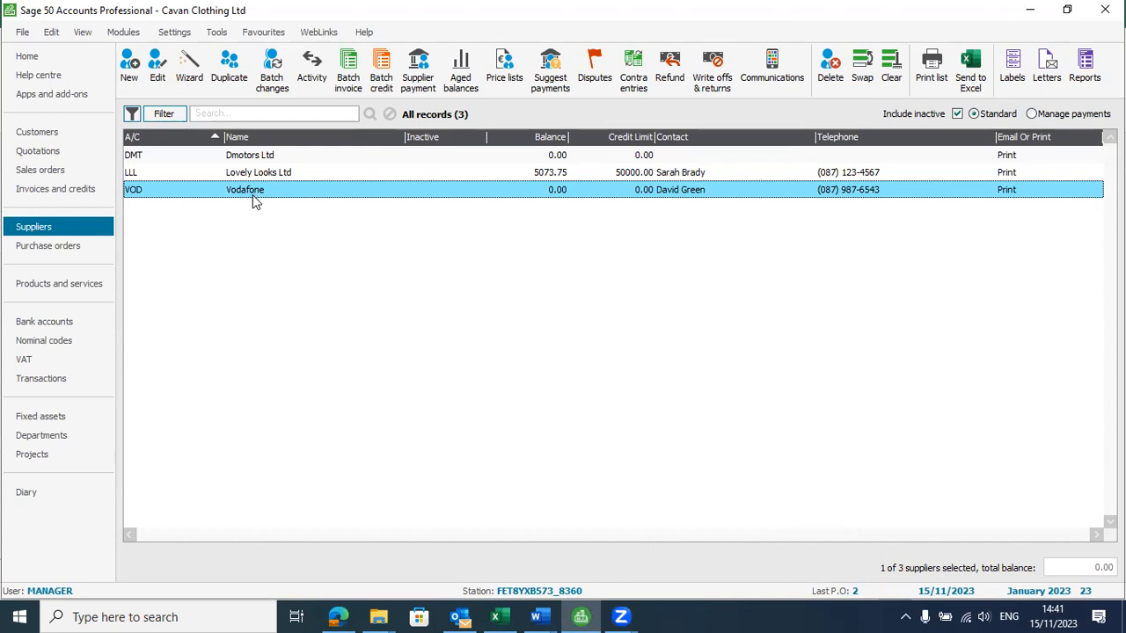
Start a batch supplier invoice for VOD Vodafone and assign it to nominal code 7553 Mobile Charges
click(349, 75)
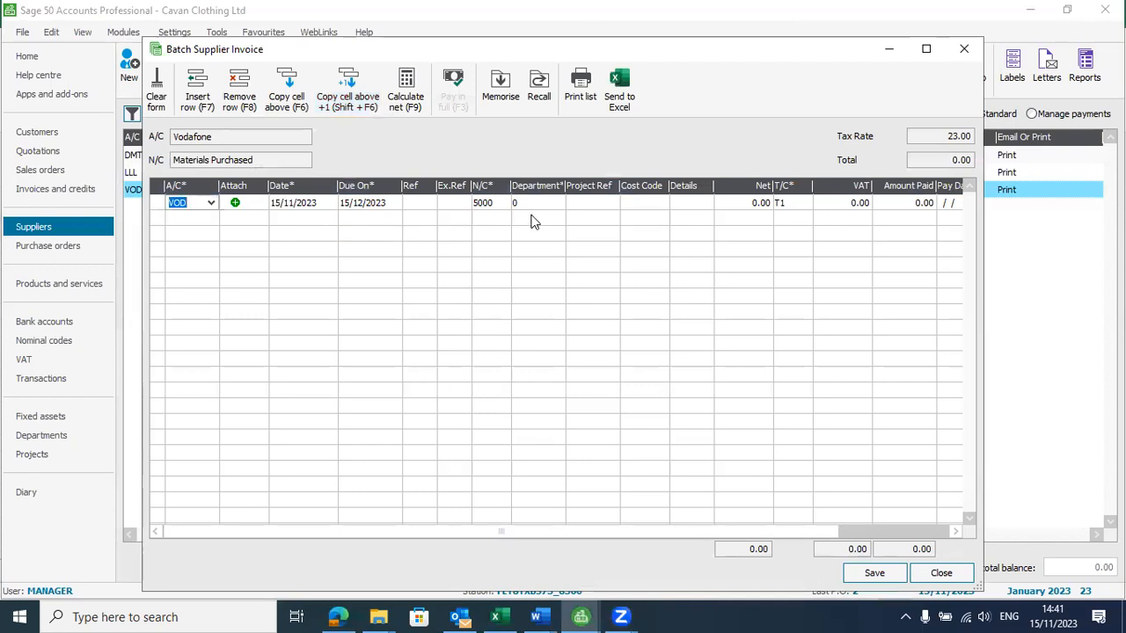
click(500, 203)
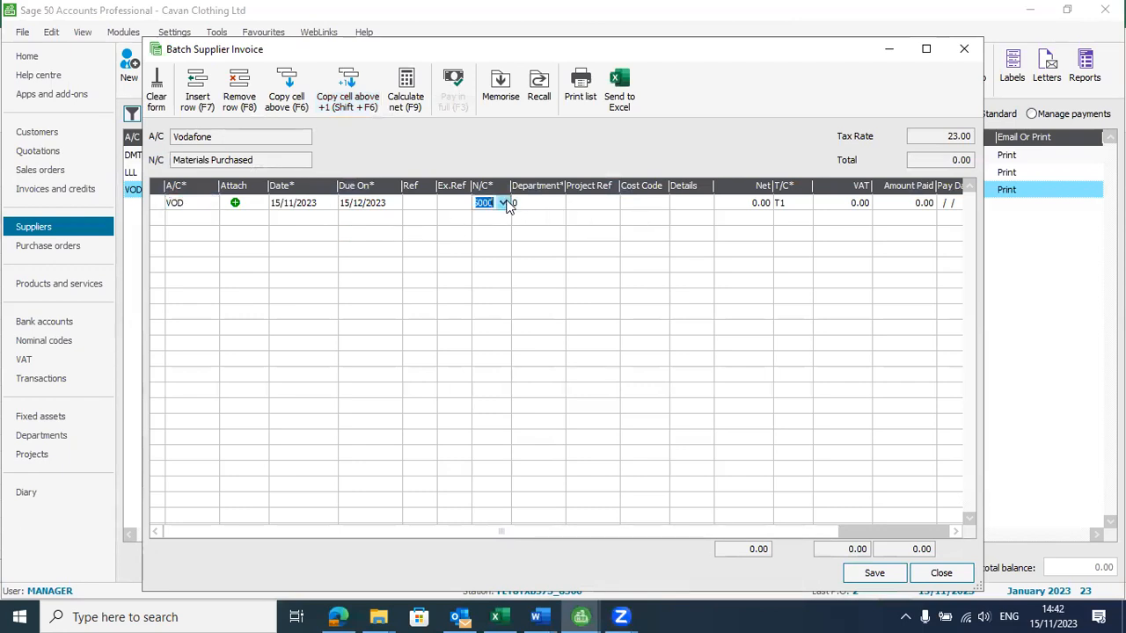
click(505, 204)
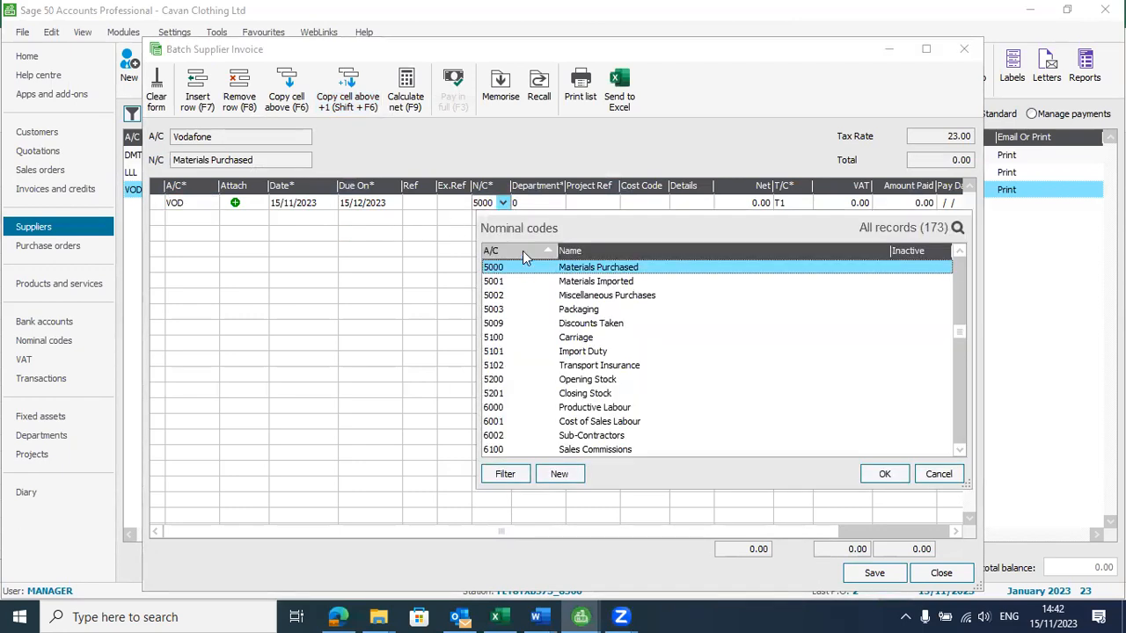
key(7)
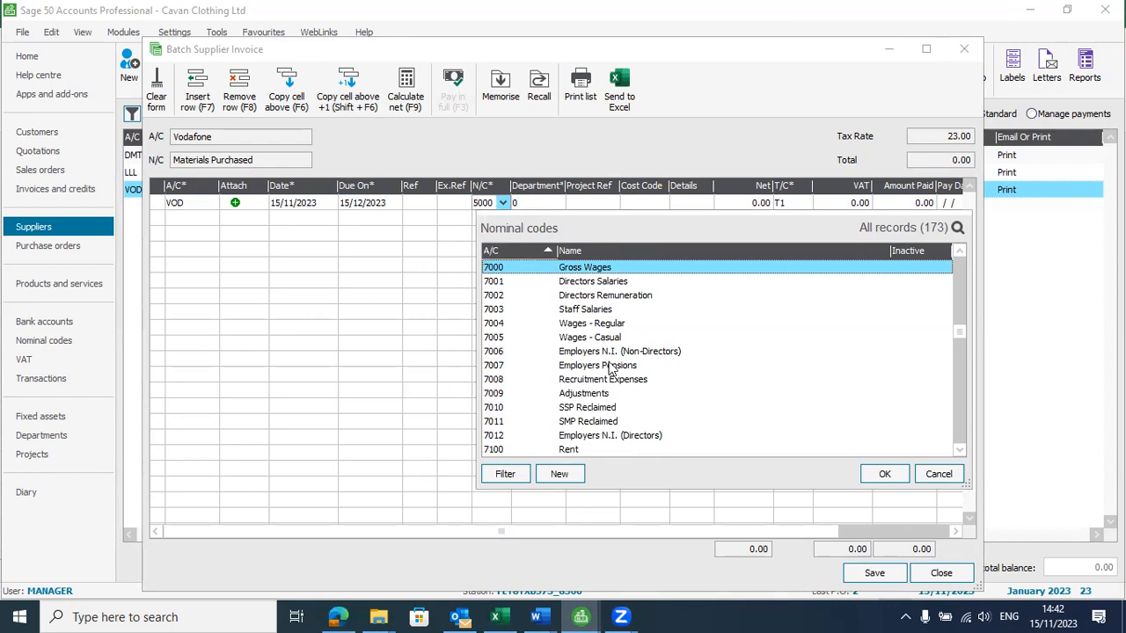
key(Down)
key(Down)
key(Down)
key(Down)
key(Down)
key(Down)
key(Down)
key(Down)
key(Down)
key(Down)
key(Down)
key(Down)
key(Down)
key(Down)
key(Down)
key(Down)
key(Down)
key(Down)
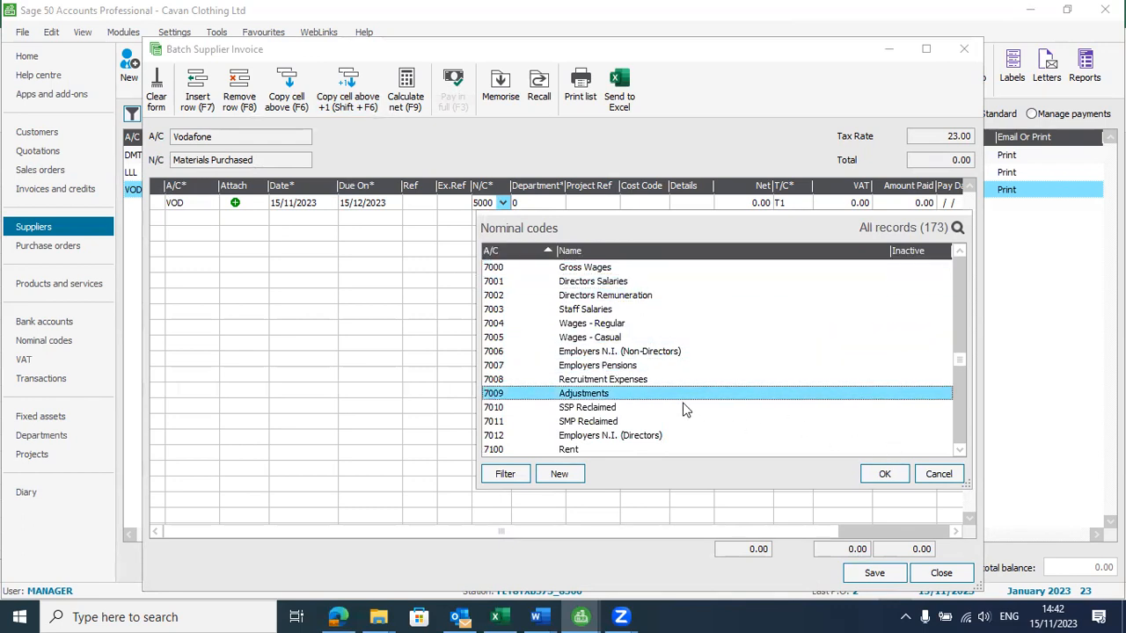
key(Down)
key(Down)
key(Down)
key(Down)
key(Down)
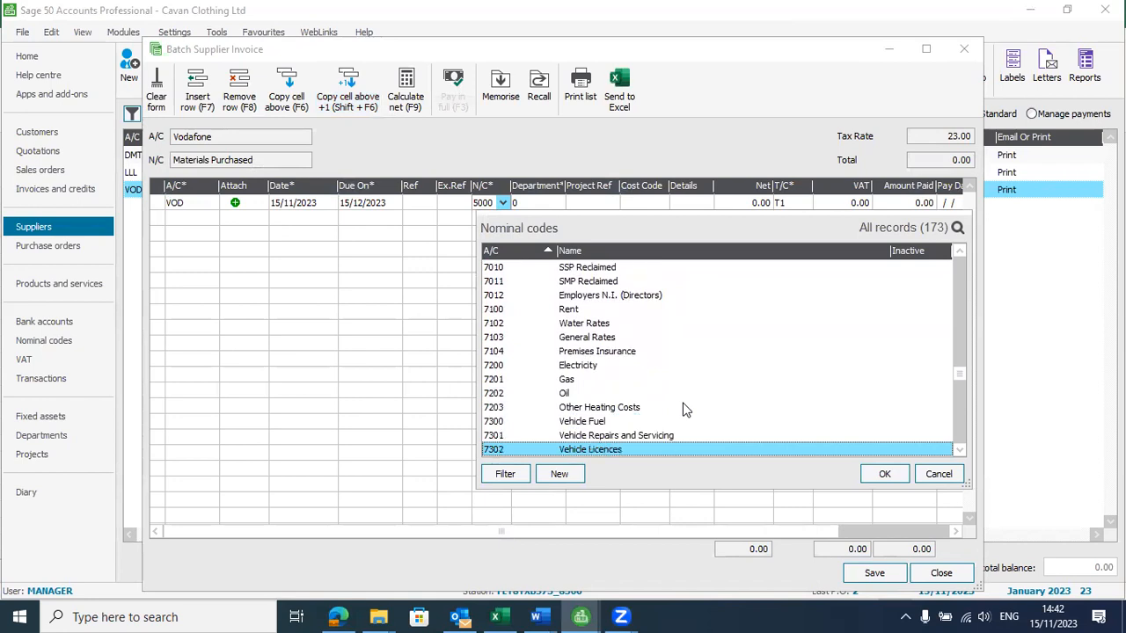
key(Down)
key(Down)
key(Down)
key(Down)
key(Down)
key(Down)
key(Down)
key(Down)
key(Down)
key(Down)
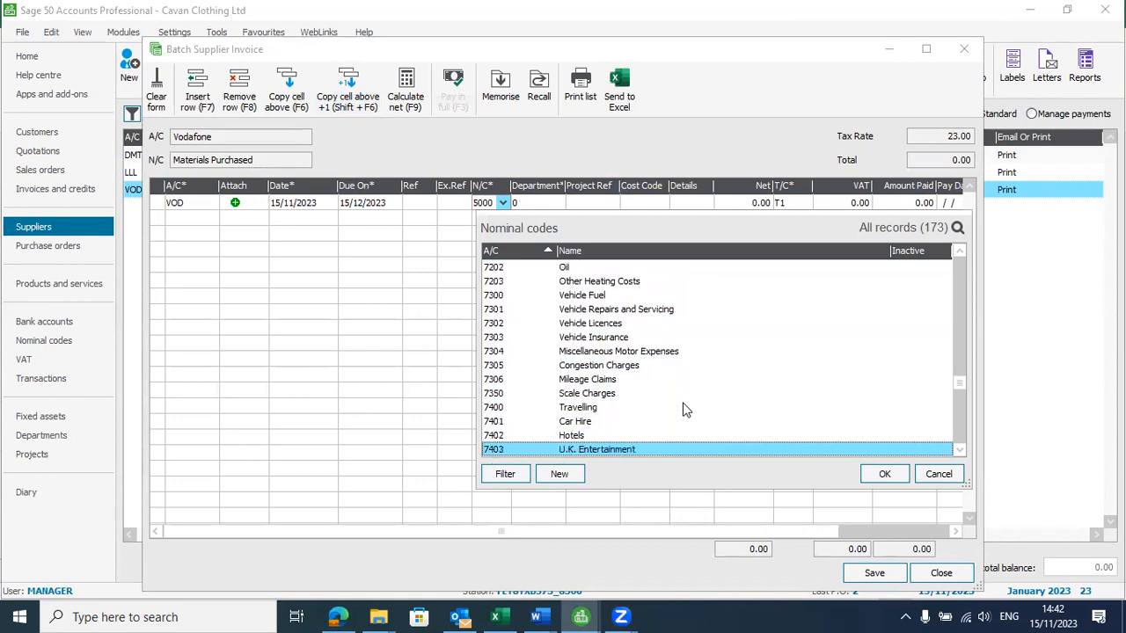
key(Down)
key(Down)
key(Down)
key(Down)
key(Down)
key(Down)
key(Down)
key(Down)
key(Down)
key(Down)
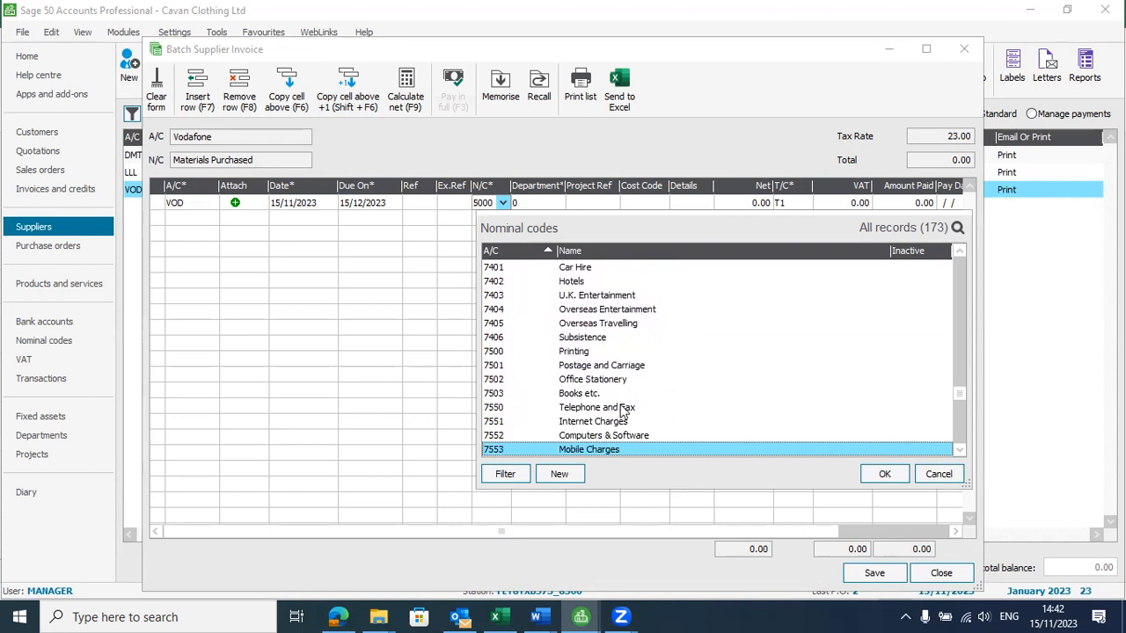
double_click(588, 450)
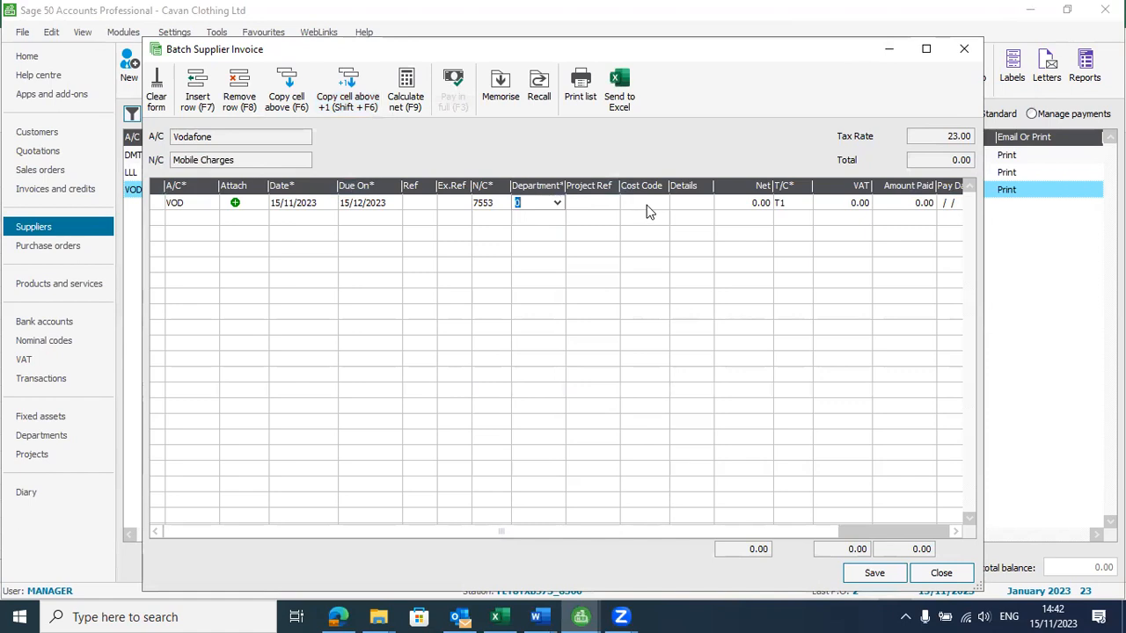
Enter "Vodafone bill" as the invoice line's details and 250 as its net amount
click(654, 201)
click(686, 202)
text(Vodafone bil)
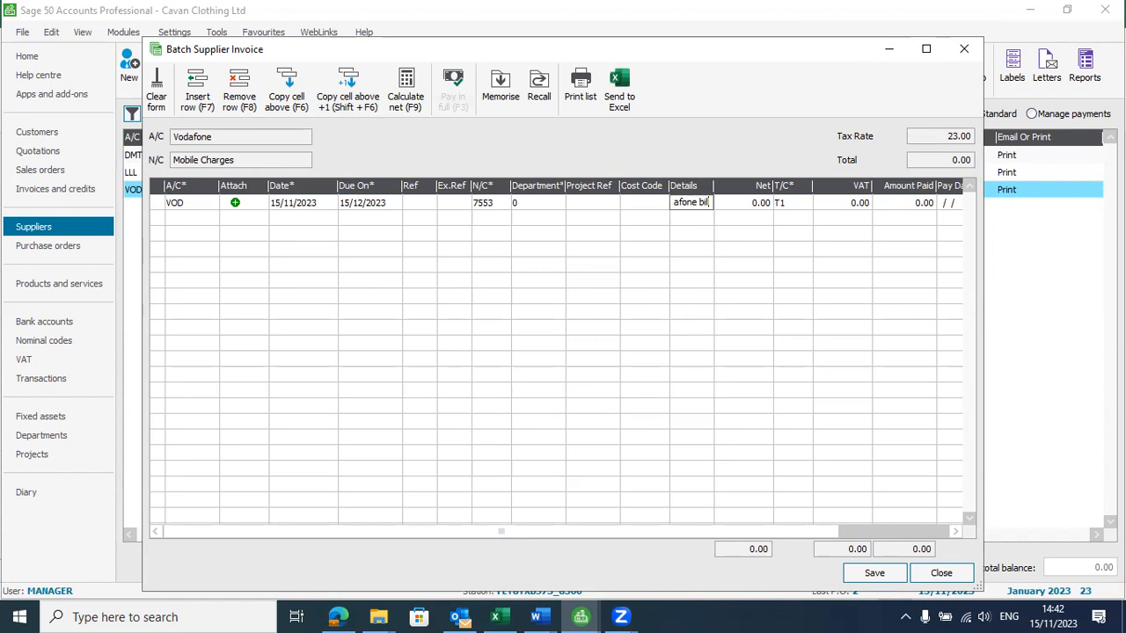
text(l)
click(761, 202)
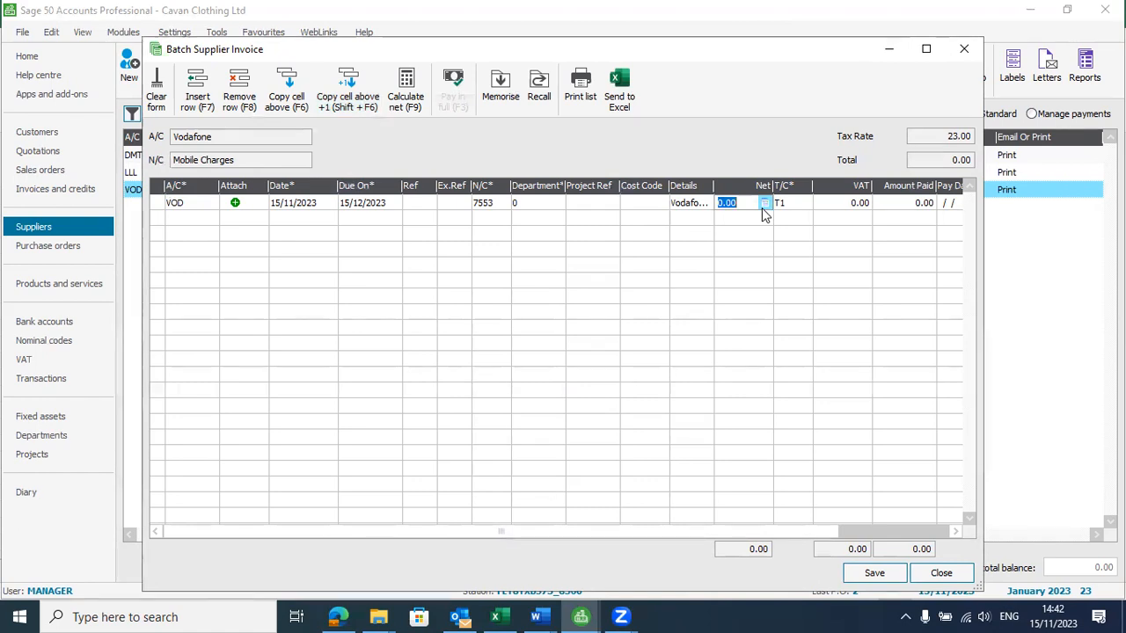
text(250)
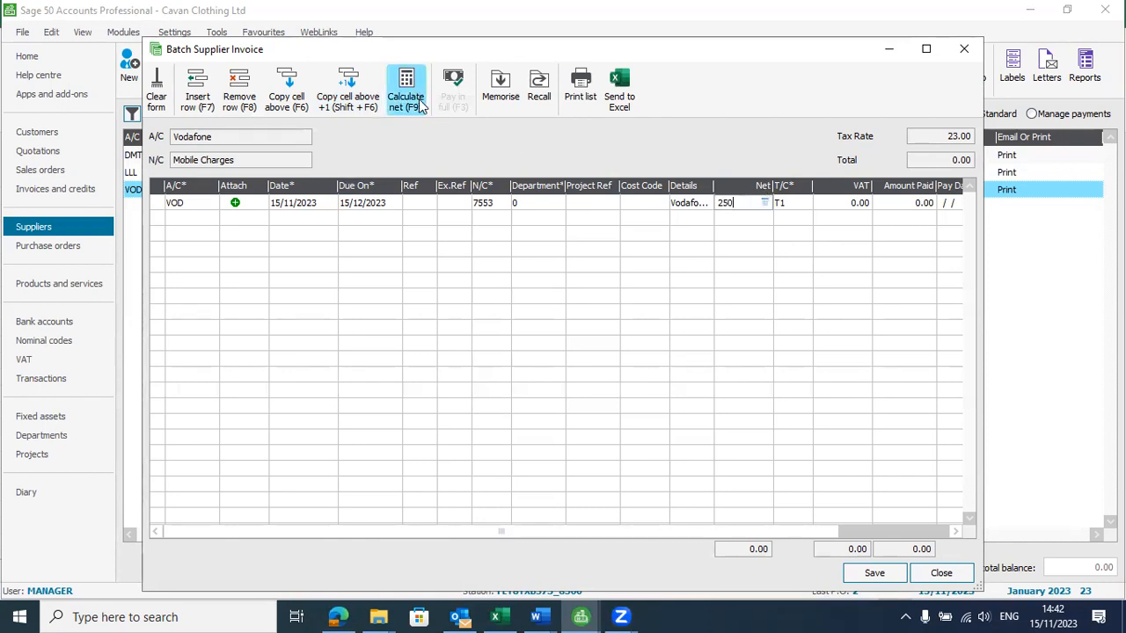
Apply tax code T1 at 23.00 to the Vodafone line and calculate the net from the VAT-inclusive 250.00
click(805, 205)
click(806, 204)
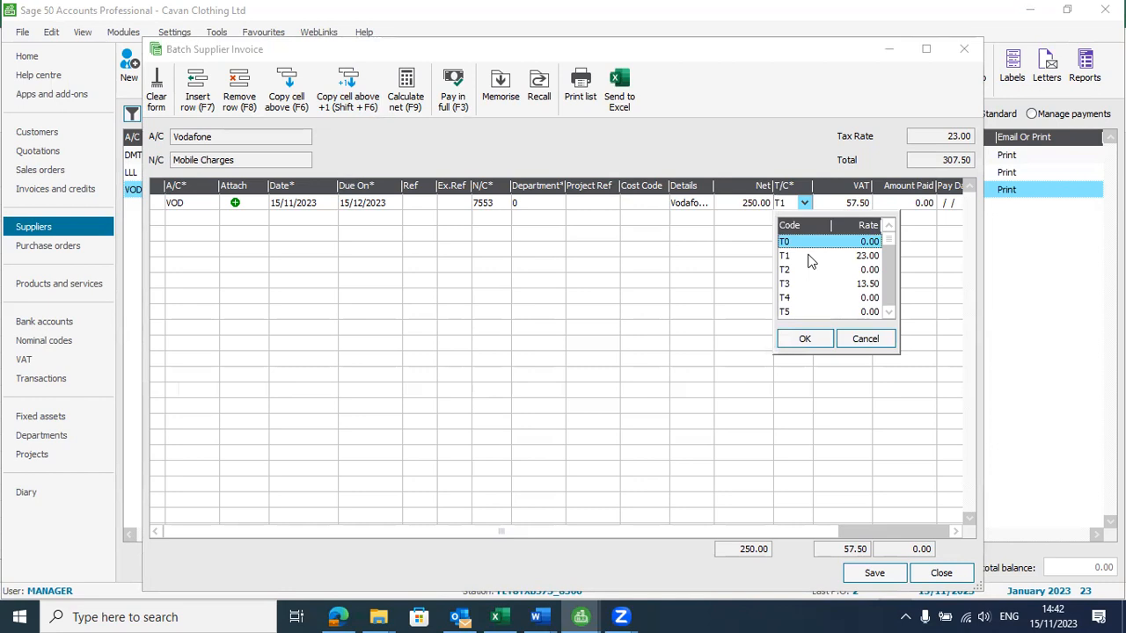
double_click(858, 257)
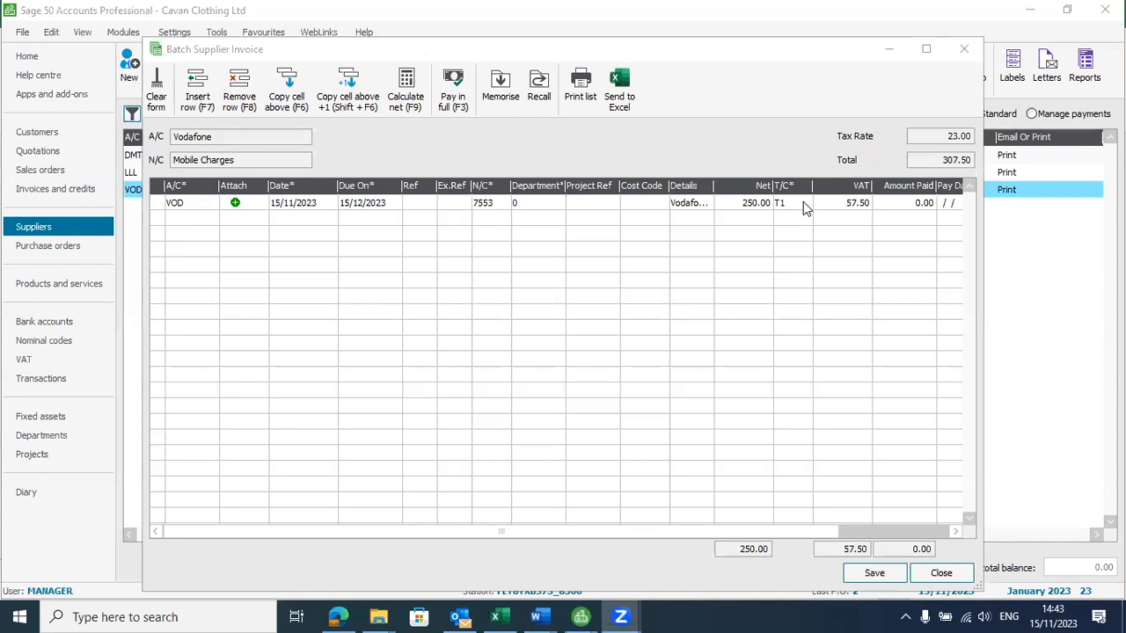
click(804, 203)
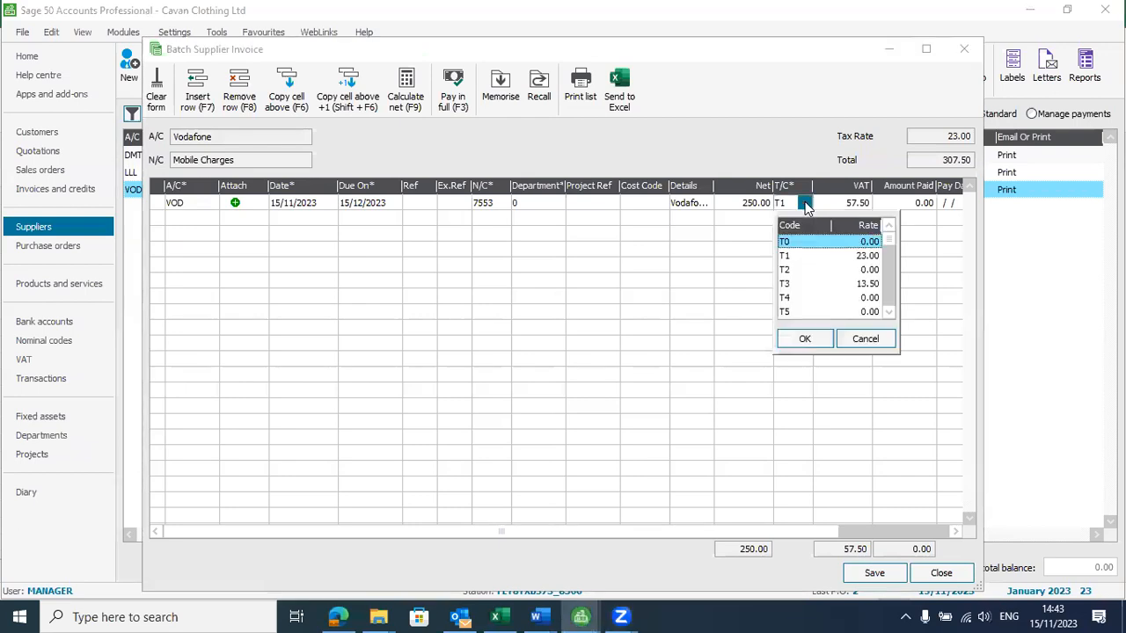
double_click(798, 257)
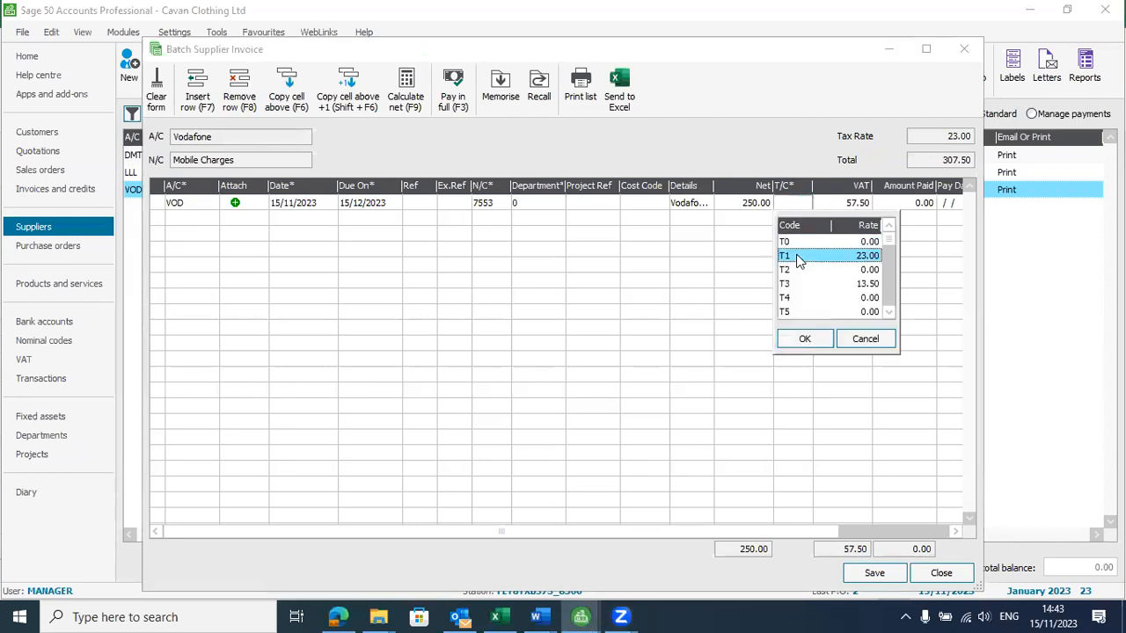
click(757, 201)
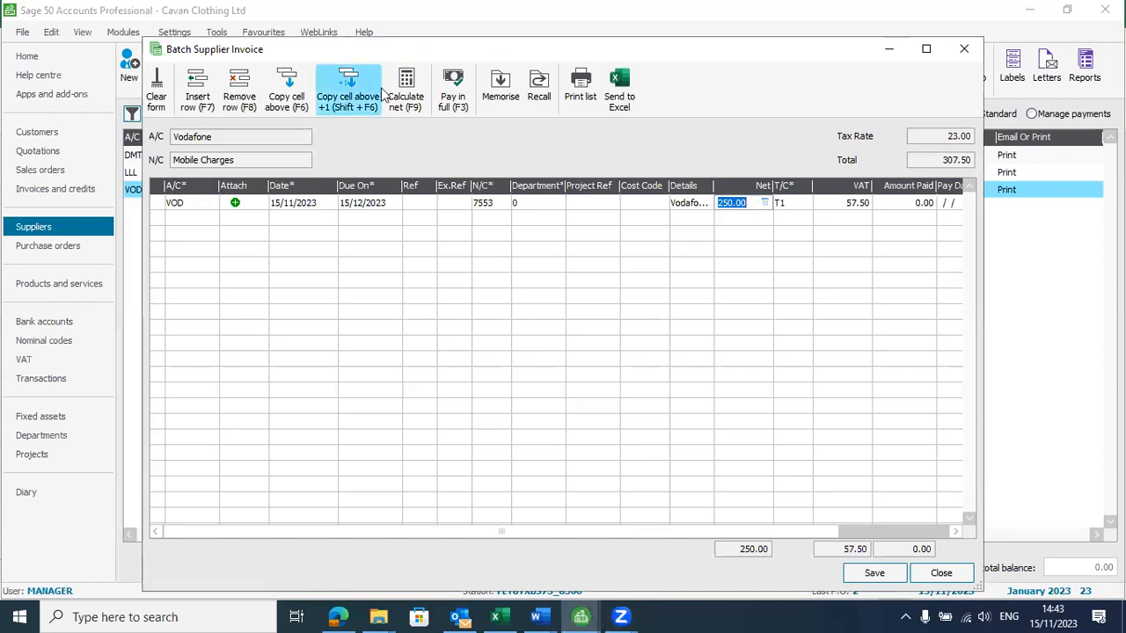
click(410, 102)
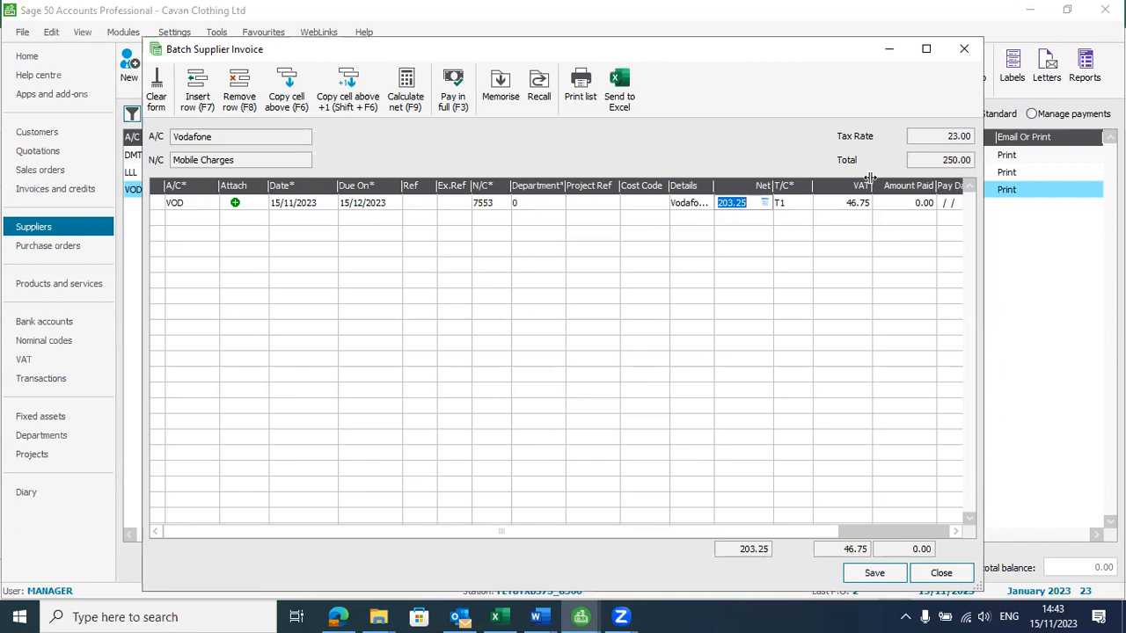
Record 250.00 as the amount paid on the Vodafone invoice, save it and close the batch entry
click(914, 209)
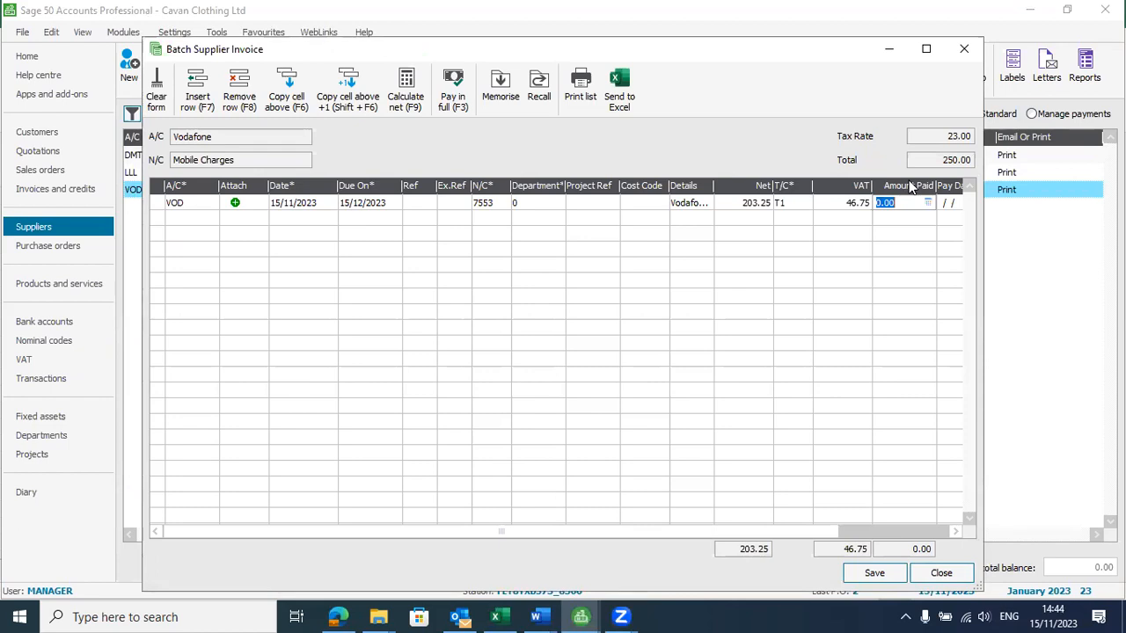
text(250)
click(893, 573)
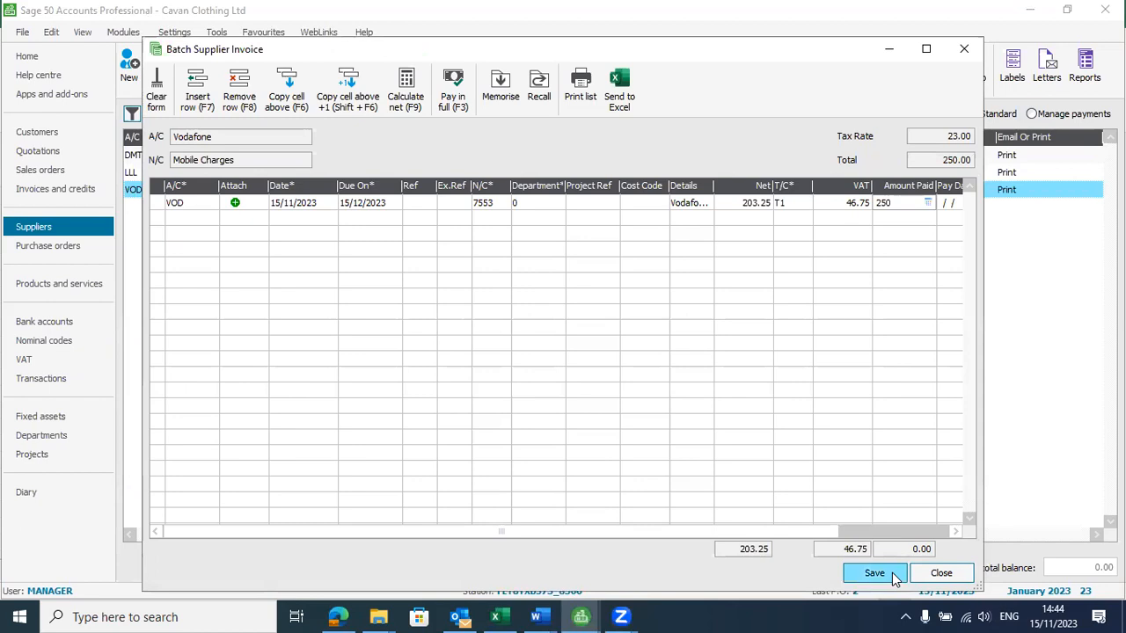
click(957, 576)
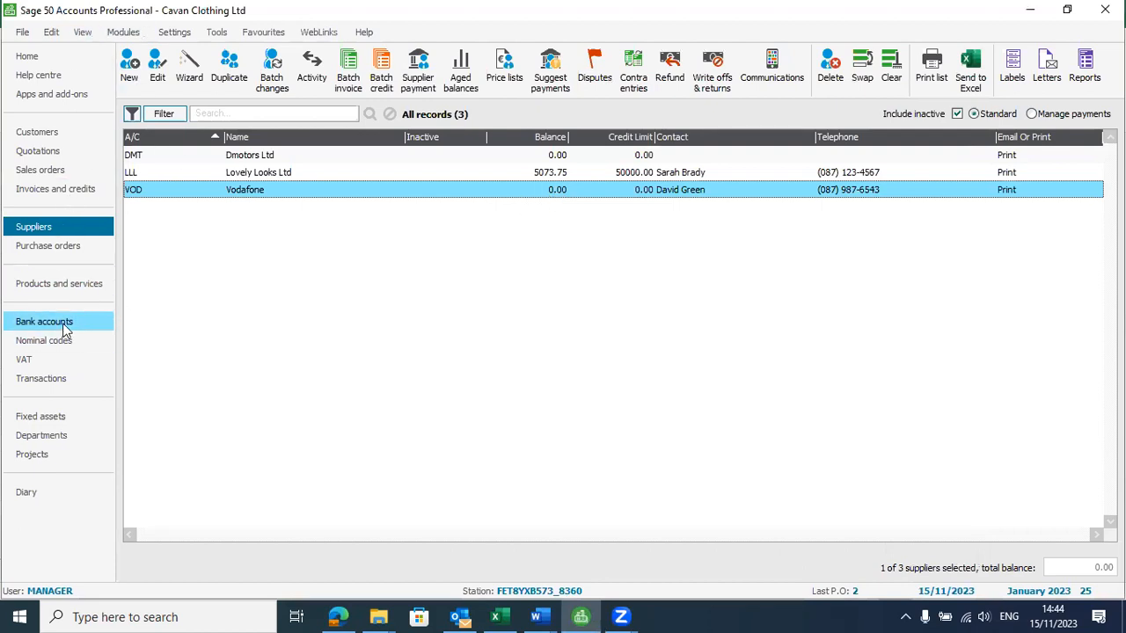
click(379, 69)
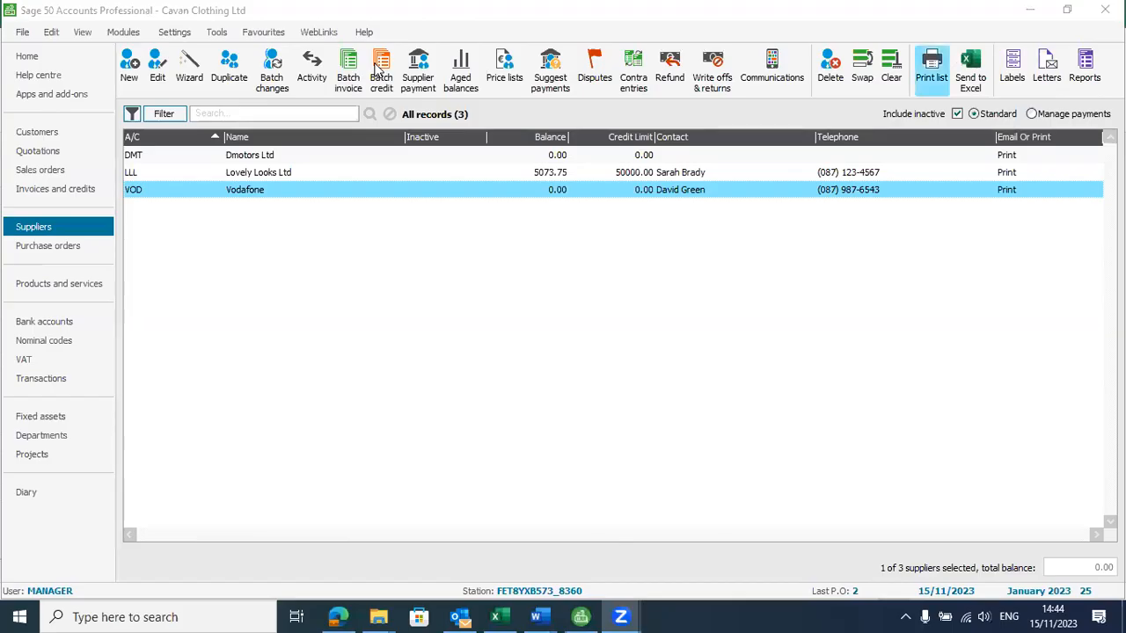
Resume the saved reconciliation statement for Bank Current Account 1200
click(62, 327)
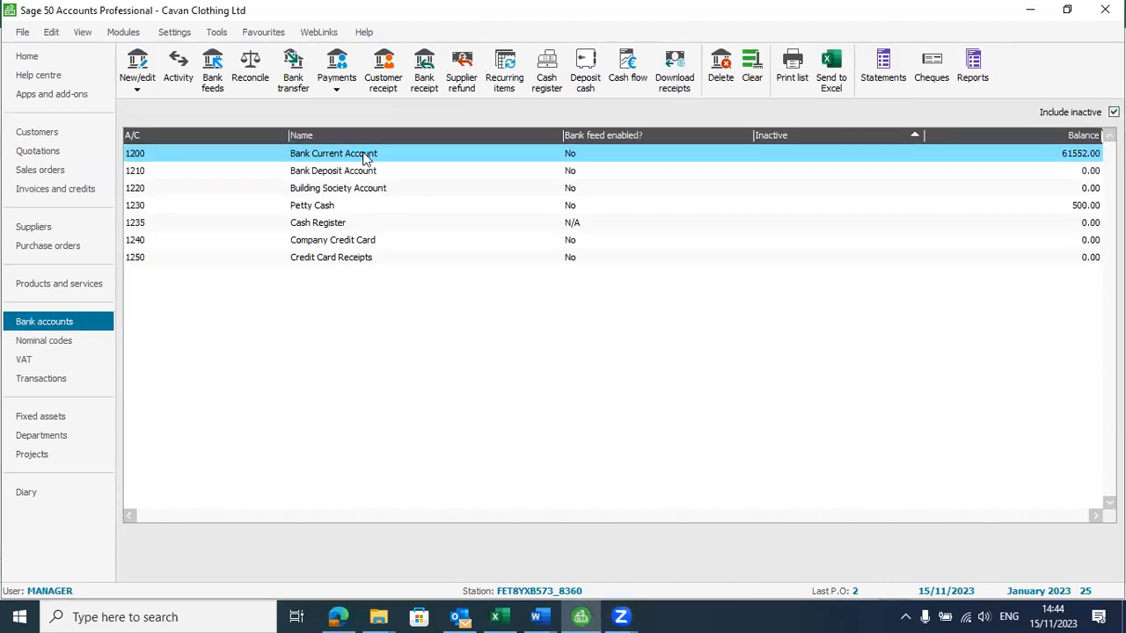
click(251, 75)
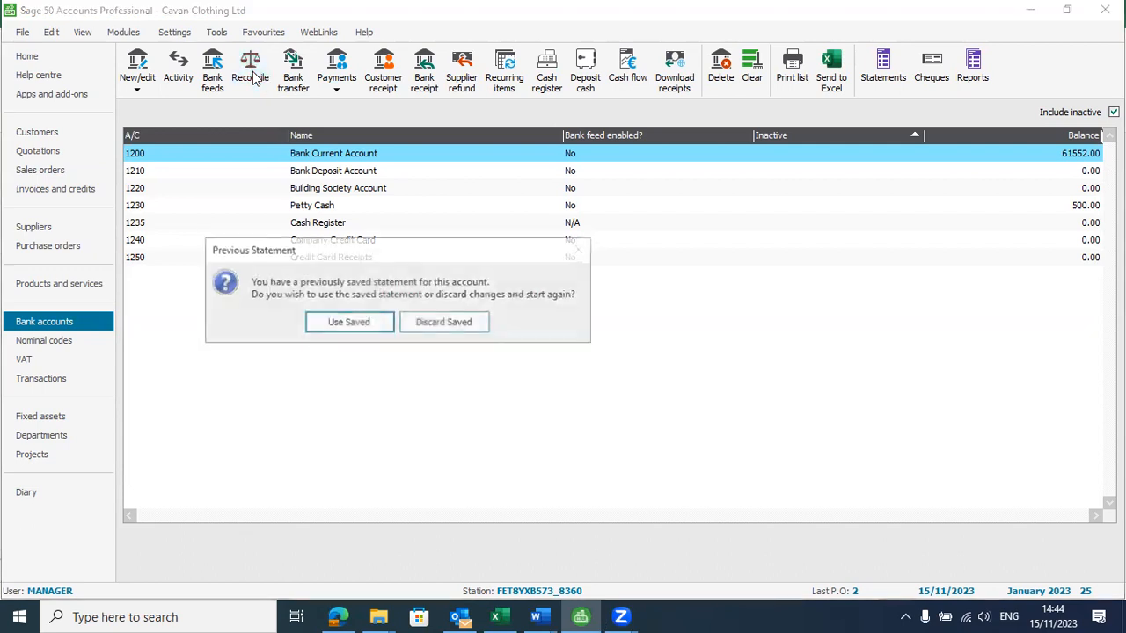
click(343, 323)
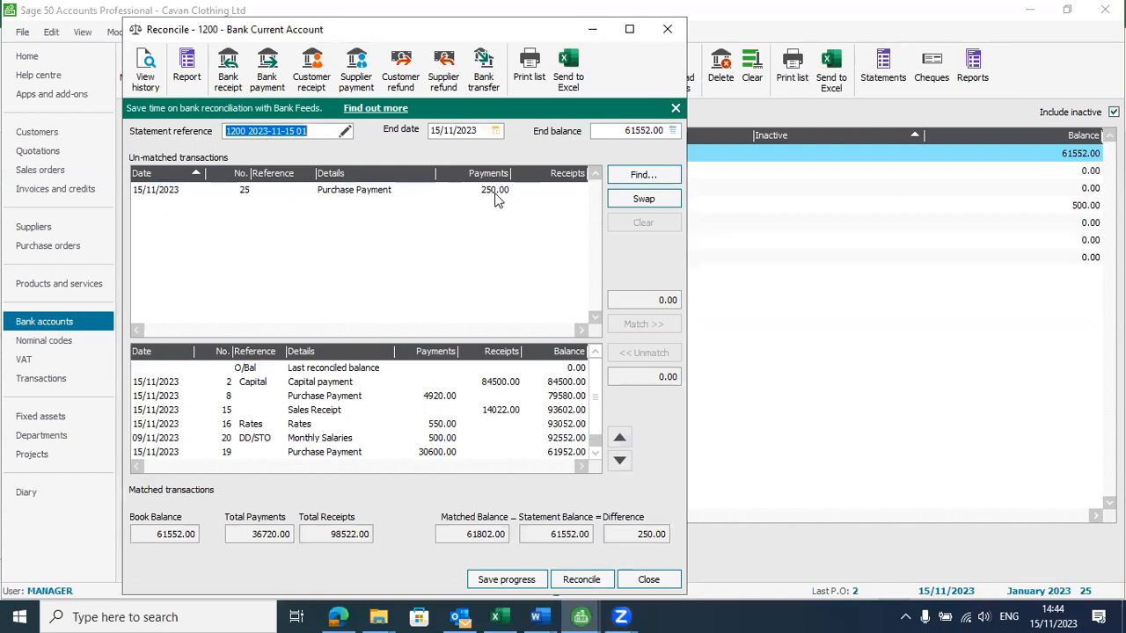
Match the 250.00 Purchase Payment to the statement and complete the reconciliation of account 1200
click(373, 194)
click(644, 324)
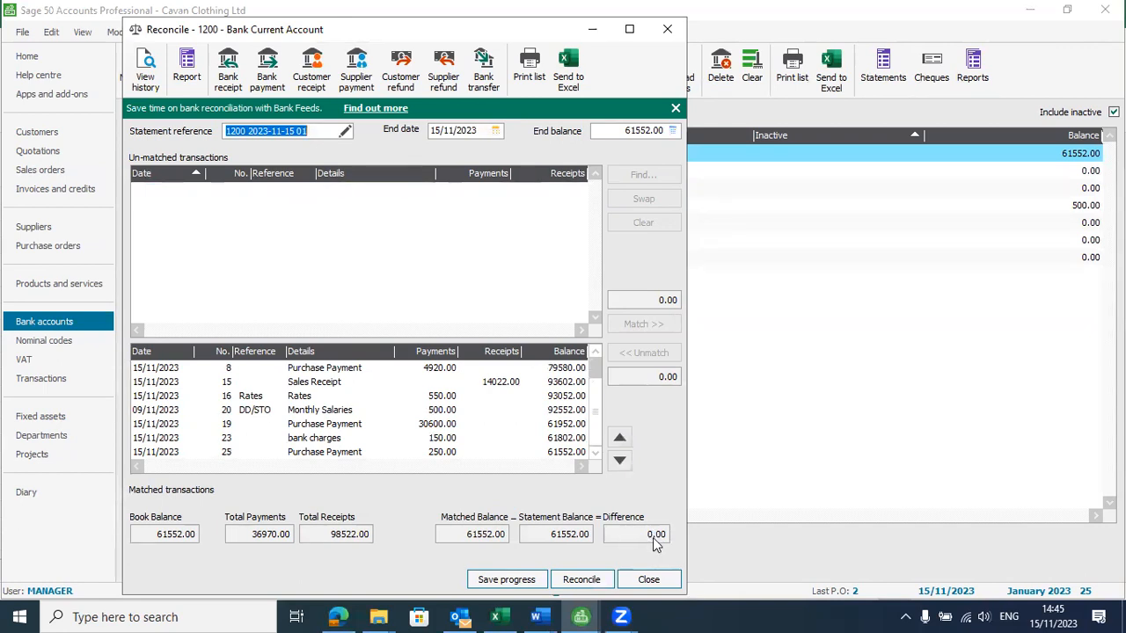
click(594, 581)
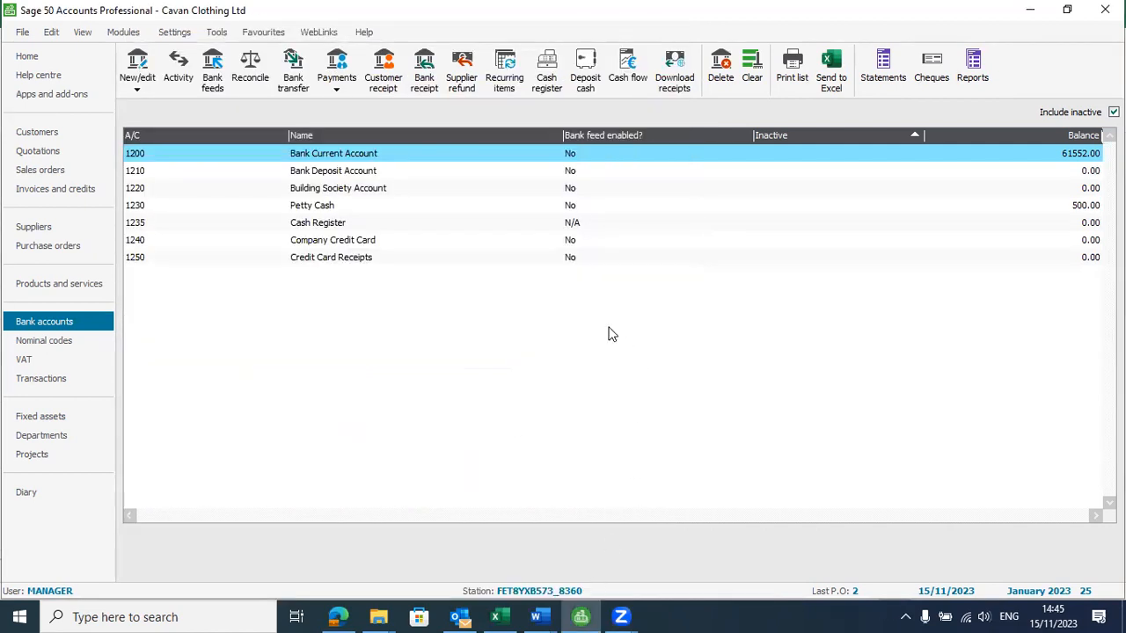
Review the transaction activity of Bank Current Account 1200 for reconciled entries and close the list
click(180, 78)
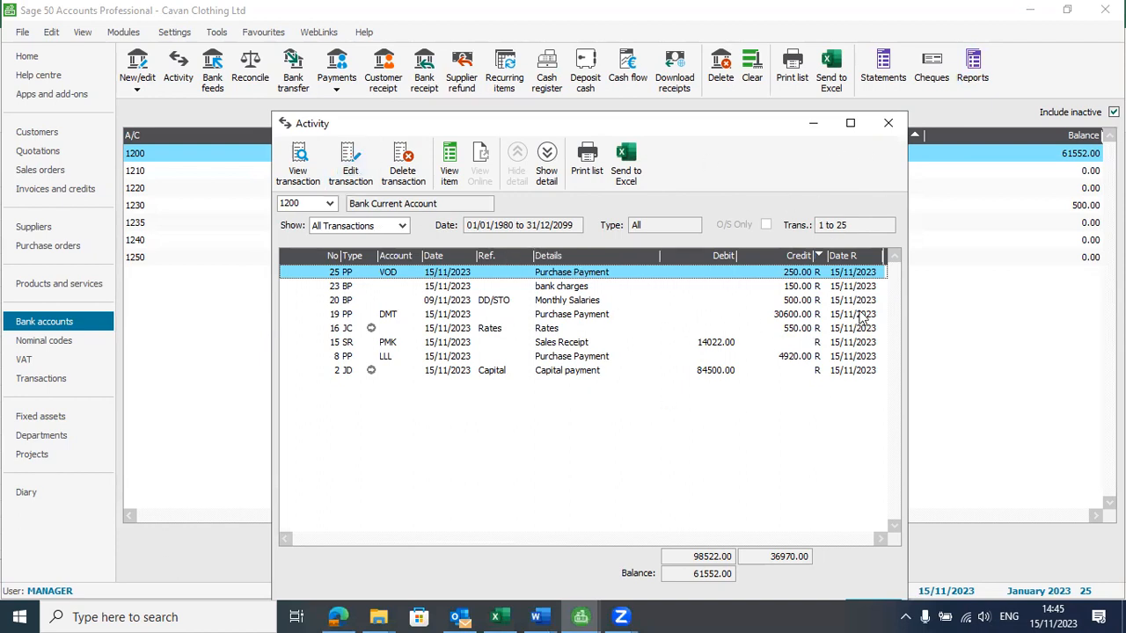
click(890, 125)
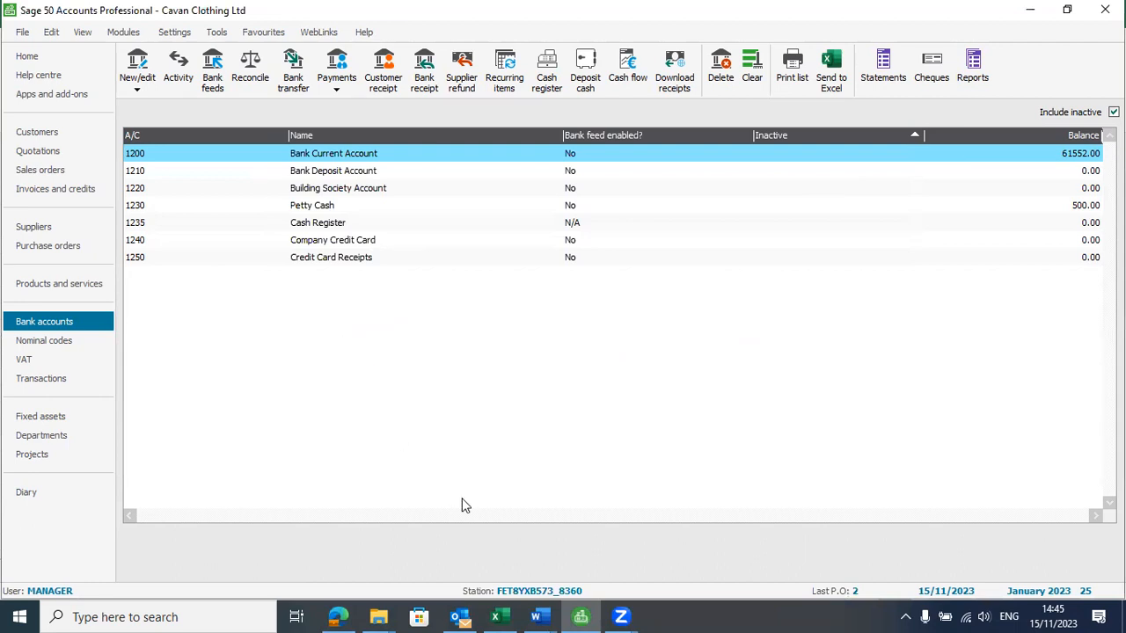
Switch to the Bank Statement sheet in Excel and review the details, credit amounts and balances of the Bank Charges and Vodafone rows
click(500, 617)
drag(10, 345, 9, 361)
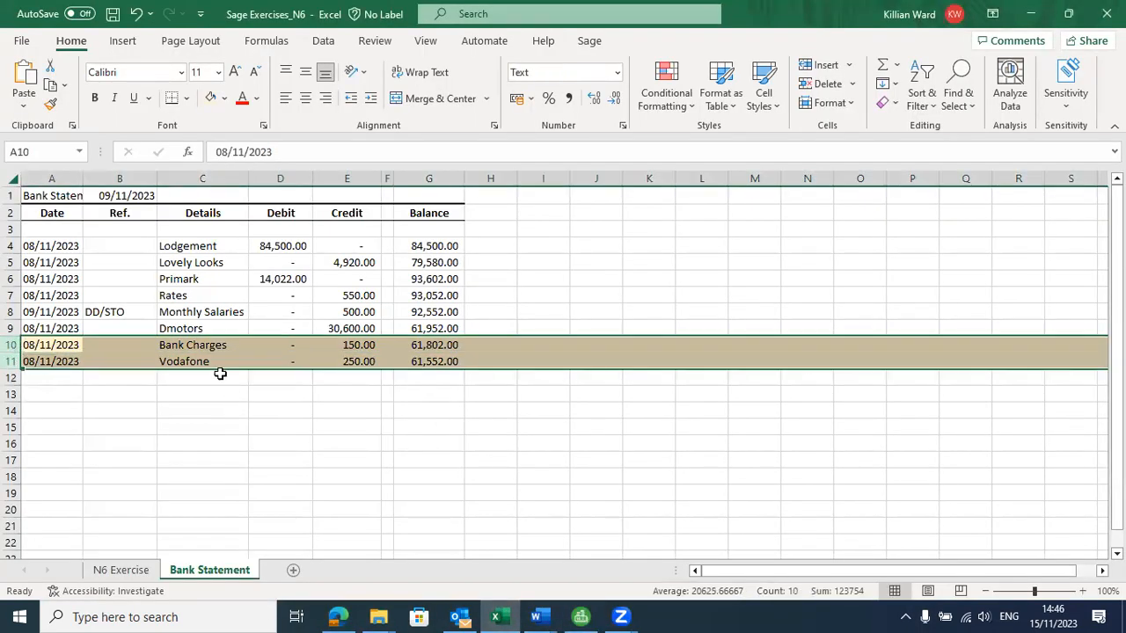
drag(435, 344, 430, 359)
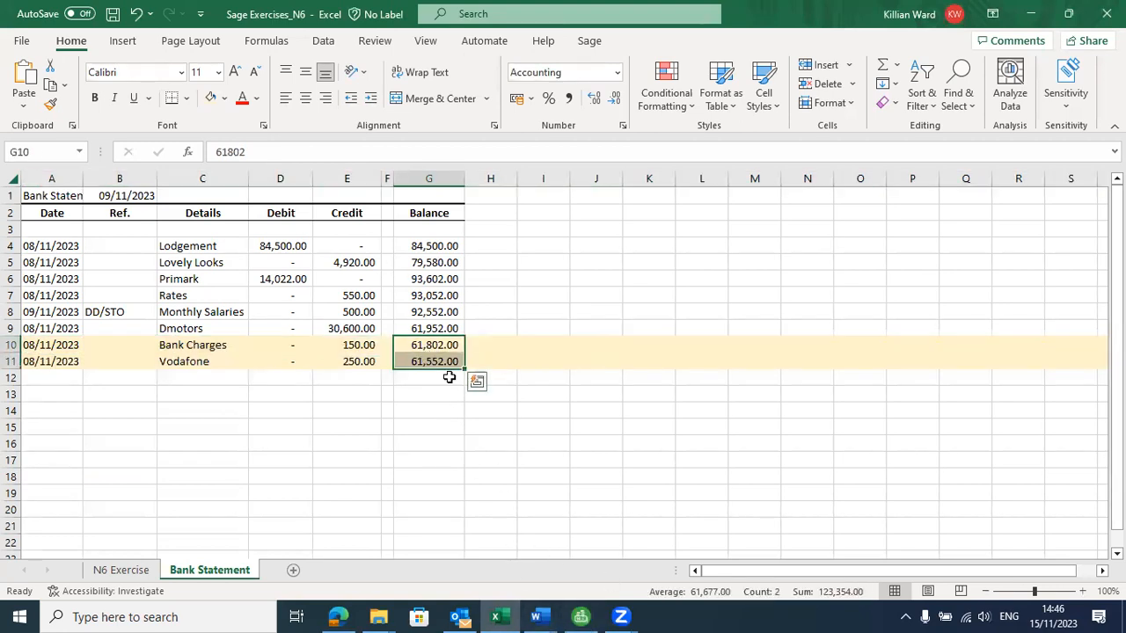
drag(219, 348, 215, 363)
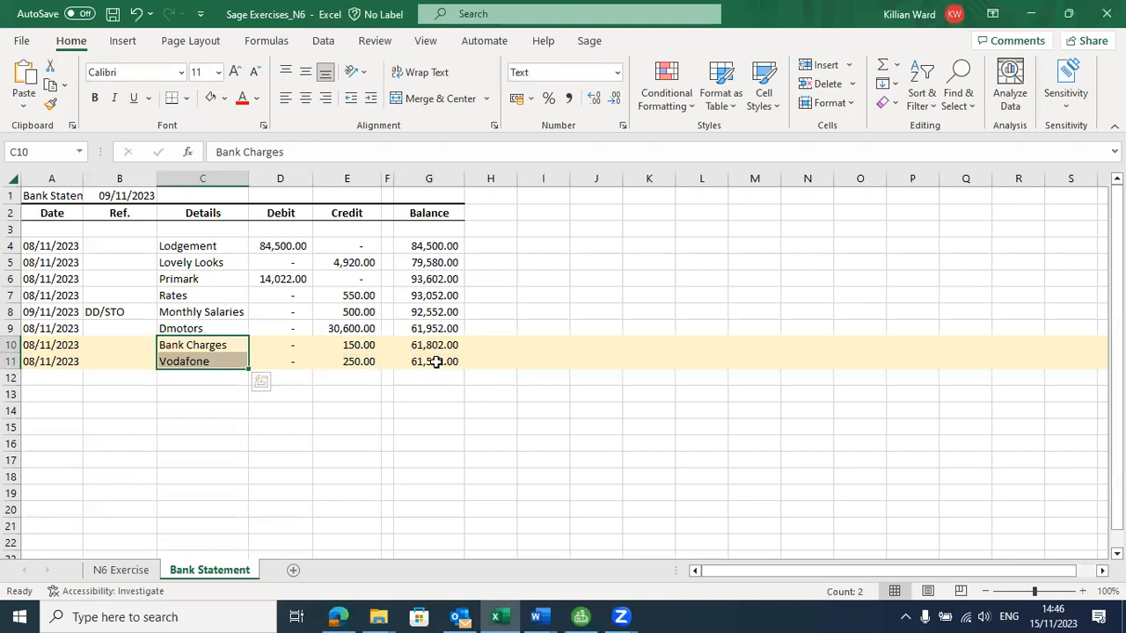
click(205, 348)
click(199, 357)
click(199, 351)
click(199, 361)
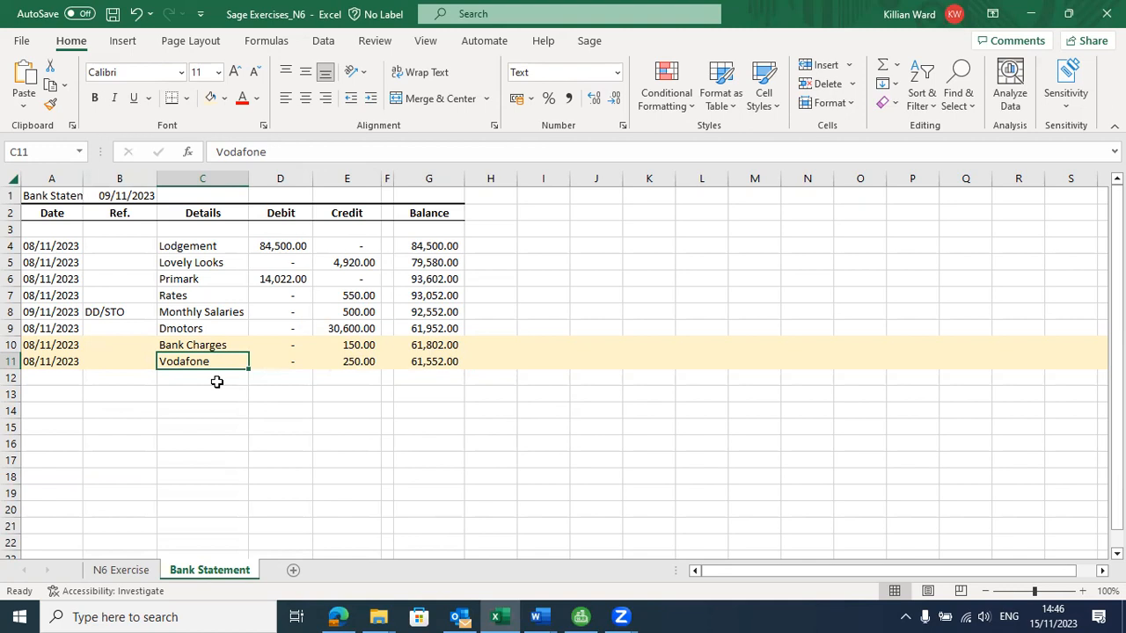
click(355, 348)
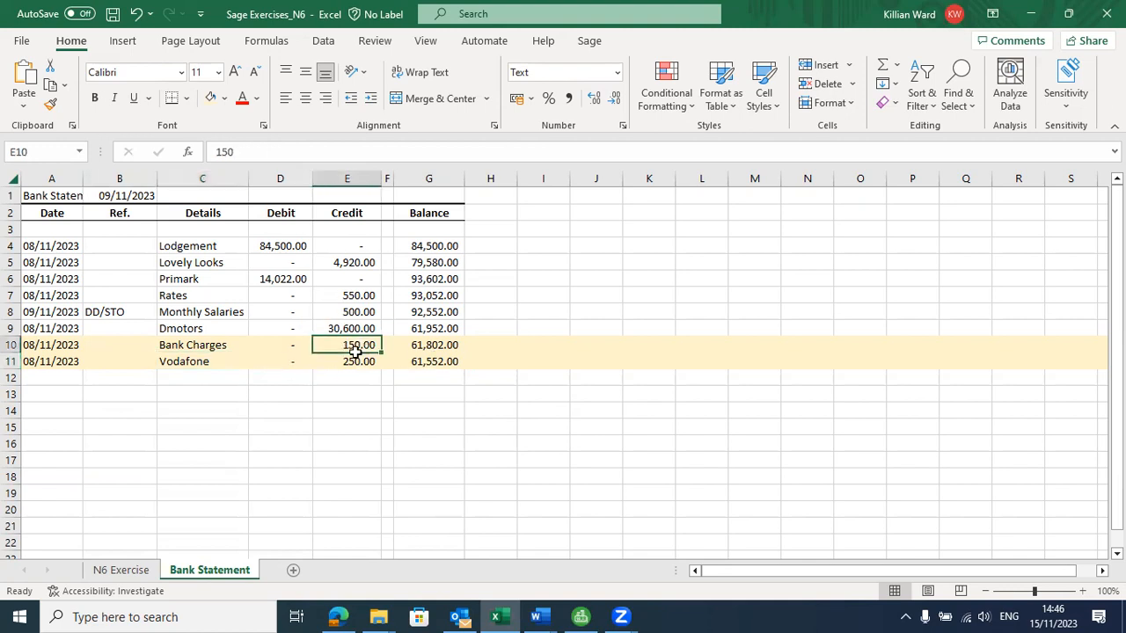
key(ctrl+v)
Examine the Debit column entries of the bank statement from the Lodgement row down to Bank Charges
drag(287, 278, 291, 311)
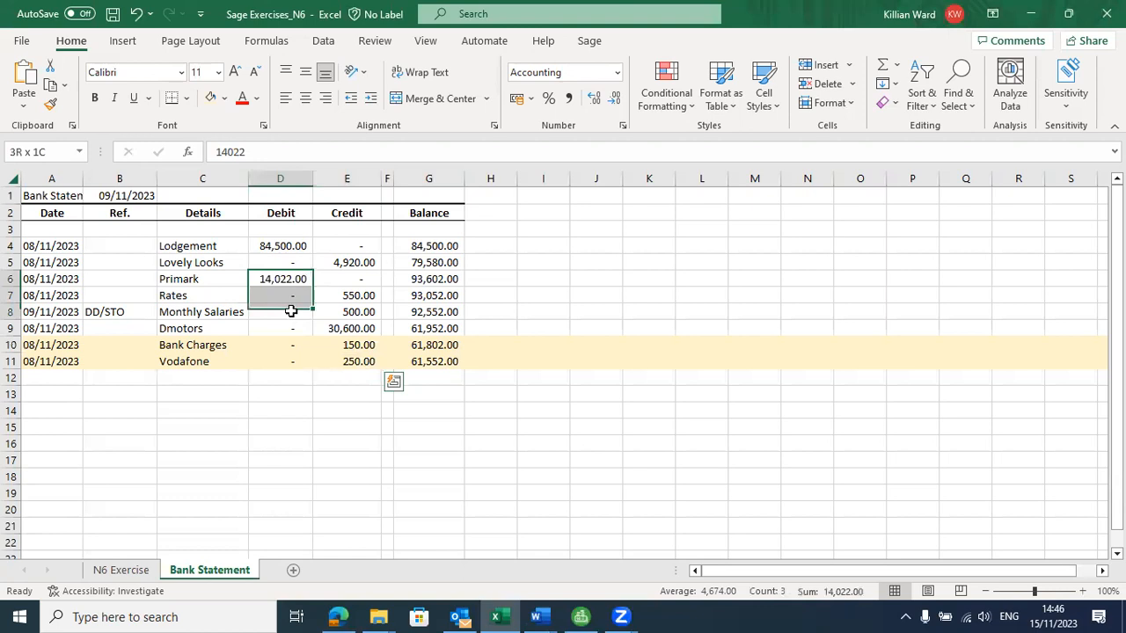
drag(273, 246, 294, 350)
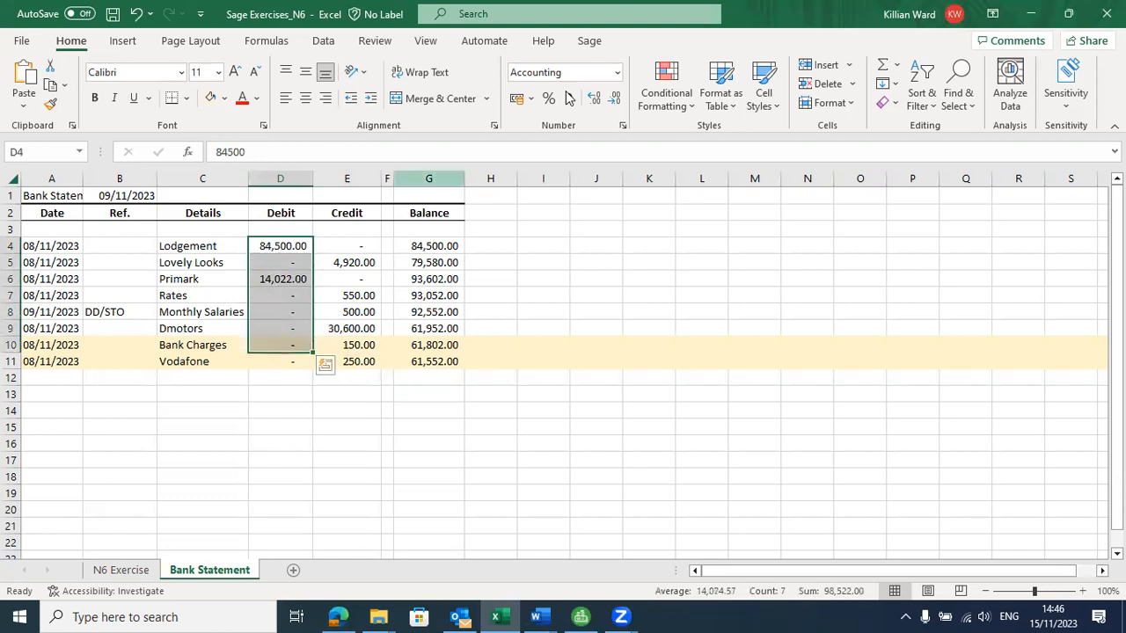
click(648, 31)
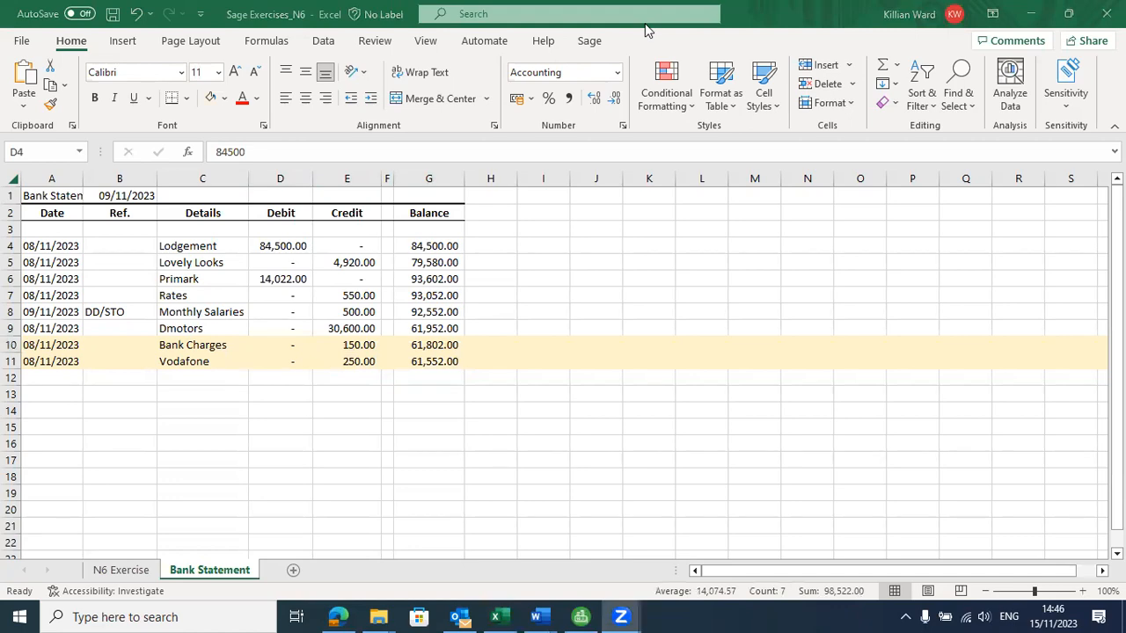